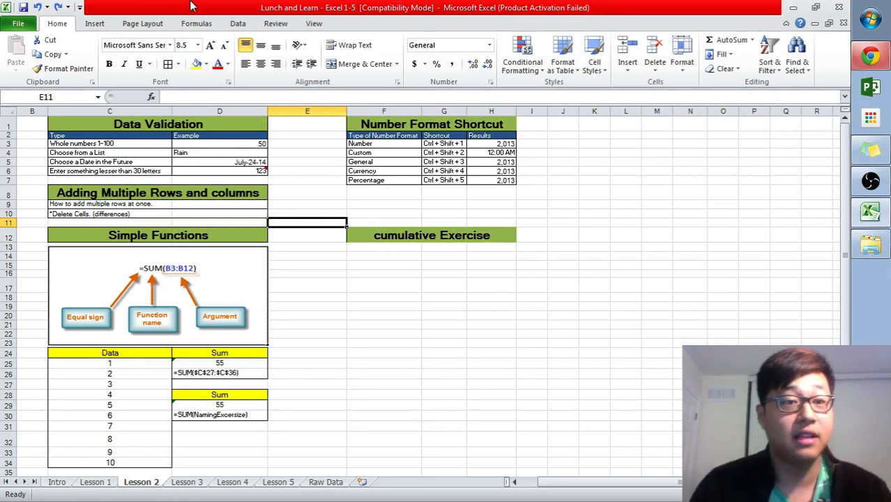
# Step: Go through the Data Validation and Number Format Shortcut sections of the Lesson 2 sheet
pyautogui.click(152, 110)
pyautogui.click(152, 126)
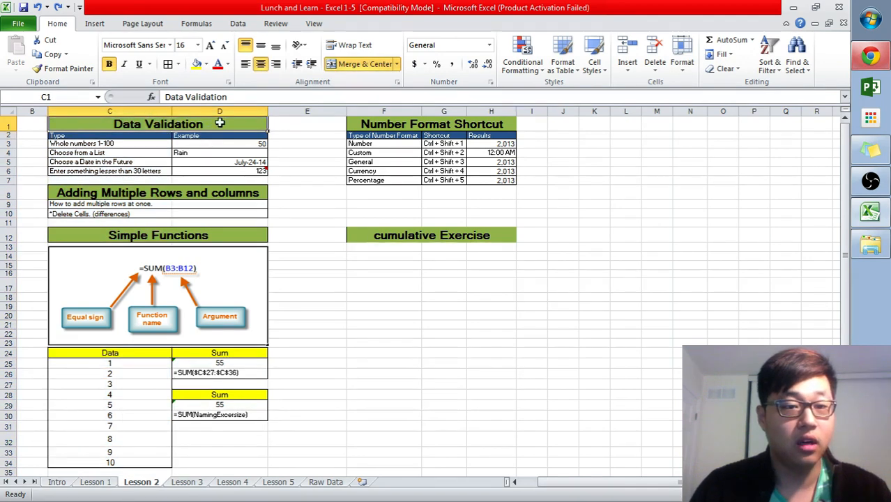
pyautogui.press('Right')
pyautogui.press('Right')
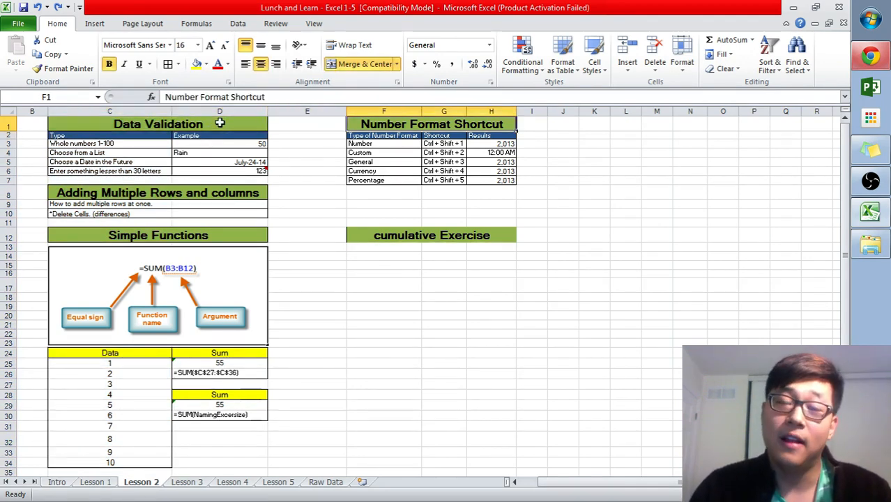
pyautogui.press('Down')
pyautogui.press('Down')
pyautogui.press('Down')
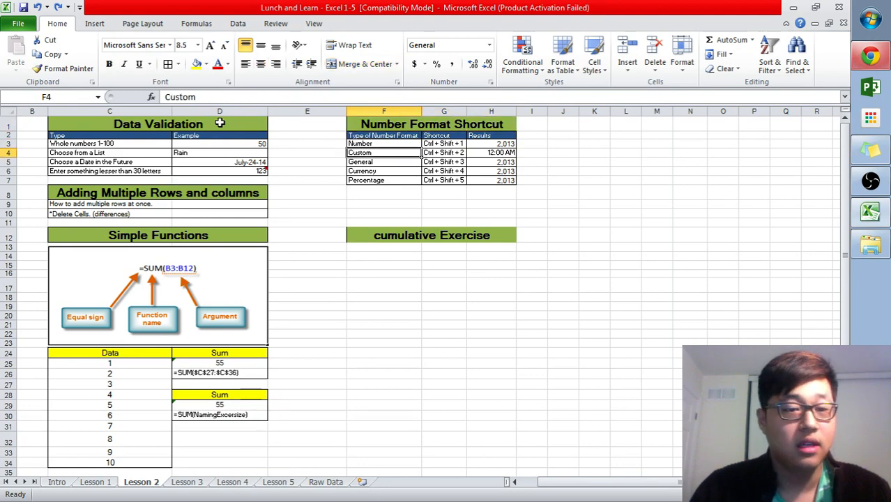
# Step: Go down through the Simple Functions section to the example SUM formulas beside the data list
pyautogui.press('Left')
pyautogui.press('Left')
pyautogui.press('Down')
pyautogui.press('Down')
pyautogui.press('Down')
pyautogui.press('Down')
pyautogui.press('Down')
pyautogui.press('Down')
pyautogui.press('Down')
pyautogui.press('Down')
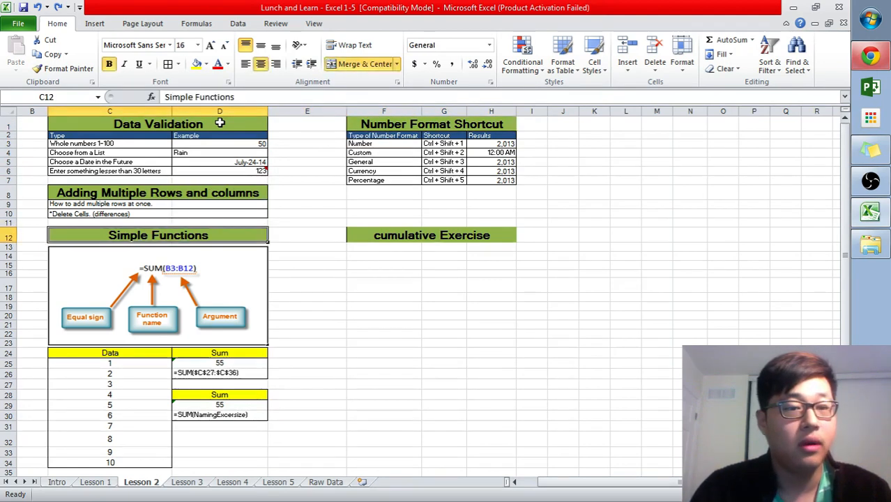
pyautogui.press('Down')
pyautogui.press('Down')
pyautogui.press('Down')
pyautogui.press('Down')
pyautogui.press('Down')
pyautogui.press('Down')
pyautogui.press('Down')
pyautogui.press('Down')
pyautogui.press('Down')
pyautogui.press('Down')
pyautogui.press('Down')
pyautogui.press('Down')
pyautogui.press('Down')
pyautogui.press('Down')
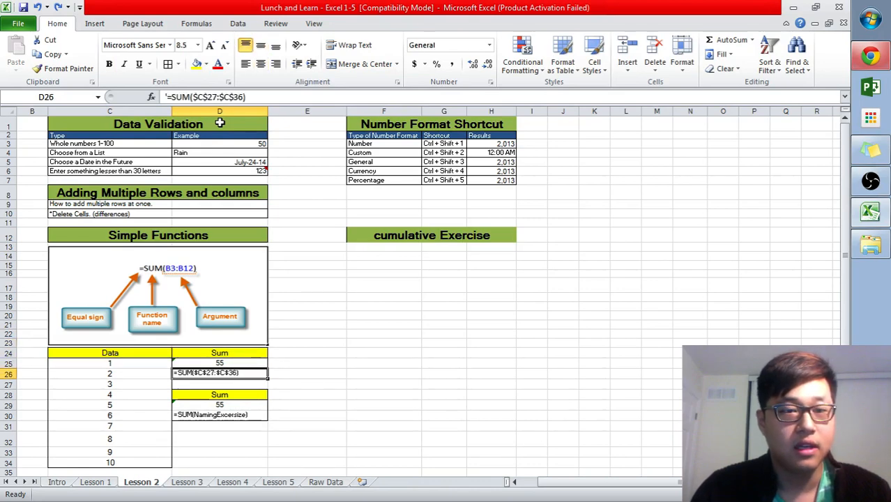
pyautogui.press('Down')
pyautogui.press('Down')
pyautogui.press('Down')
pyautogui.press('Down')
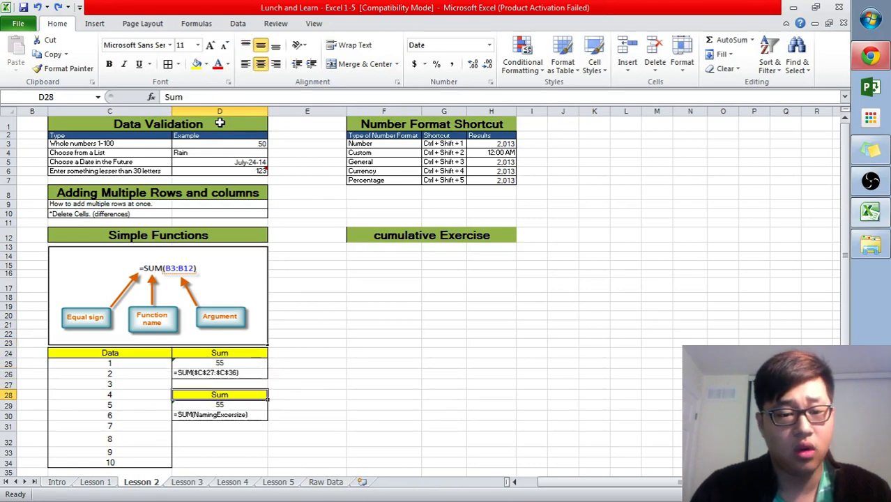
# Step: Look over the cumulative Exercise area and return to row 1 between the two top sections
pyautogui.press('Right')
pyautogui.press('Up')
pyautogui.press('Right')
pyautogui.press('Up')
pyautogui.press('Up')
pyautogui.press('Up')
pyautogui.press('Up')
pyautogui.press('Up')
pyautogui.press('Up')
pyautogui.press('Up')
pyautogui.press('Up')
pyautogui.press('Up')
pyautogui.press('Up')
pyautogui.press('Up')
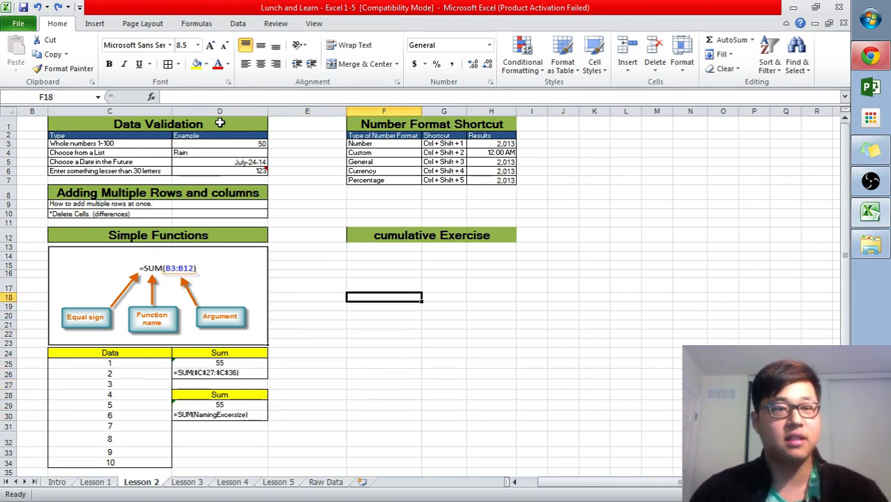
pyautogui.hotkey('ctrl', 'Up')
pyautogui.hotkey('ctrl', 'Up')
pyautogui.hotkey('ctrl', 'Up')
pyautogui.press('Left')
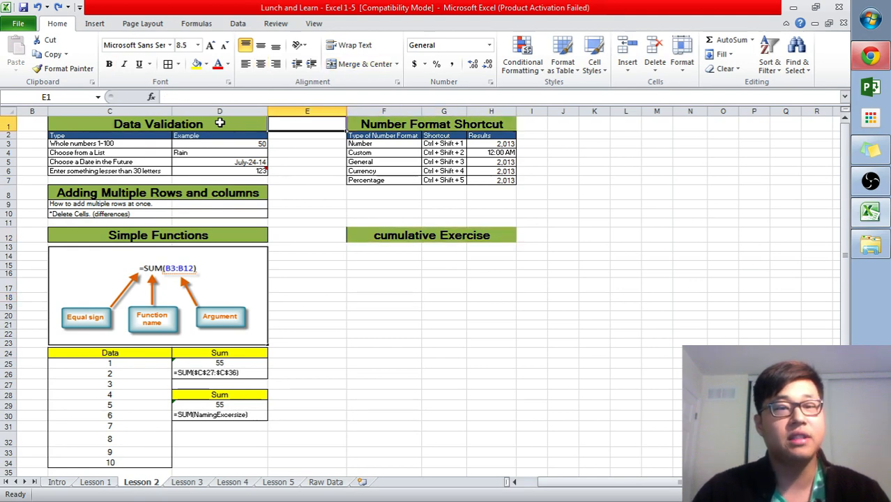
# Step: Examine the whole-number example in D3 with its input message and the validation types listed in C3:C6
pyautogui.press('Down')
pyautogui.press('Left')
pyautogui.press('Down')
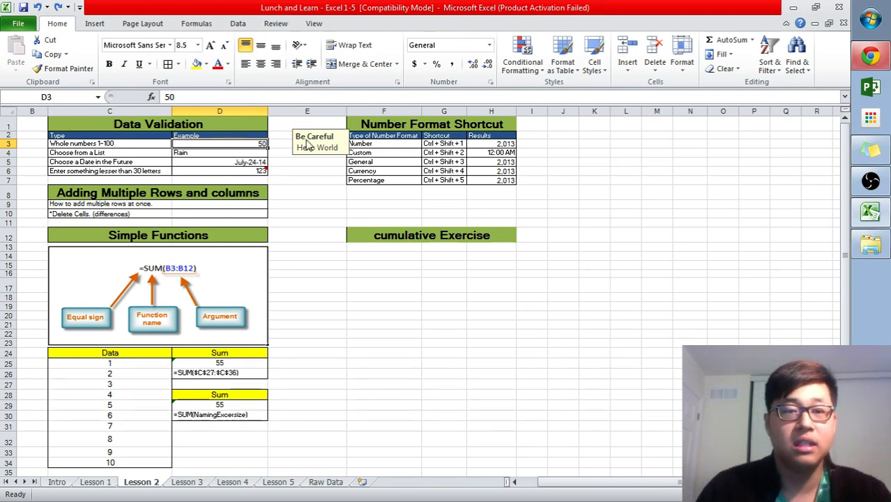
pyautogui.click(312, 169)
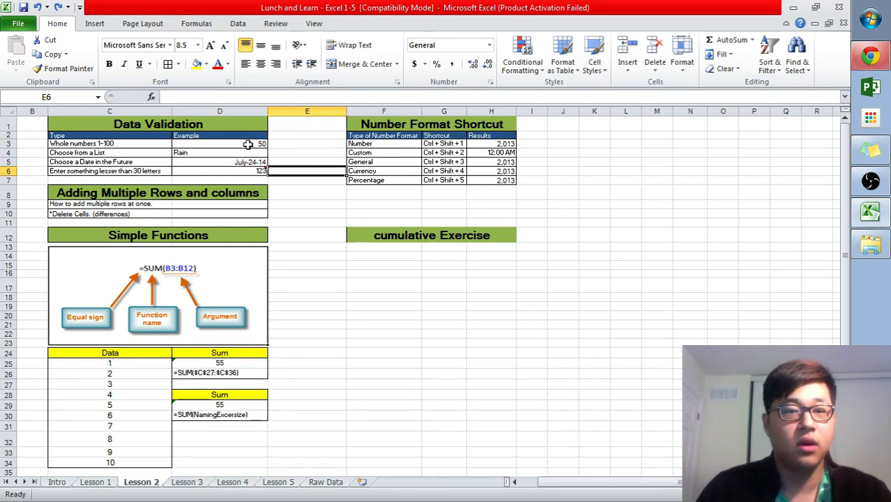
pyautogui.click(247, 144)
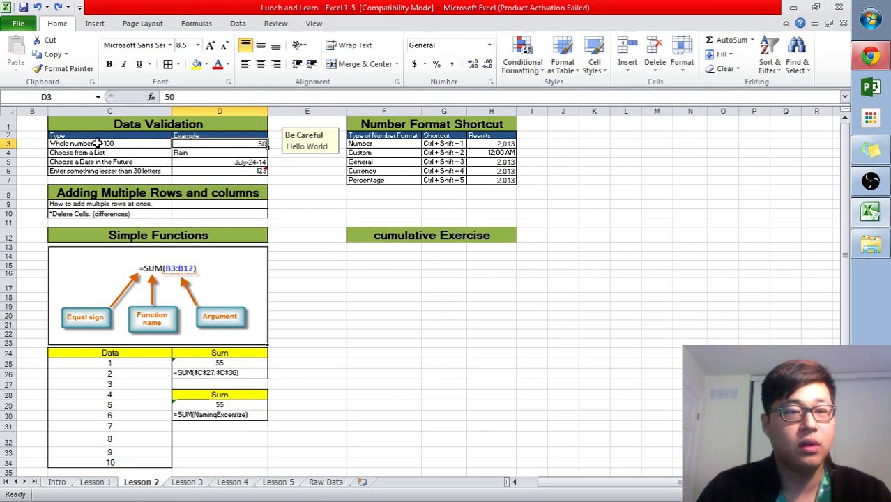
pyautogui.moveTo(98, 143); pyautogui.dragTo(104, 171)
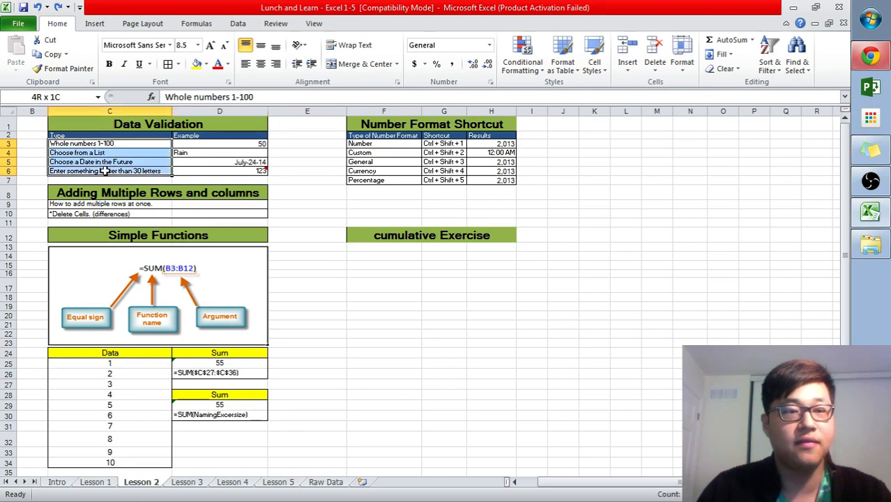
# Step: Review the allowed value types in the data validation settings of cell D3, leaving the settings unchanged
pyautogui.click(196, 142)
pyautogui.click(237, 24)
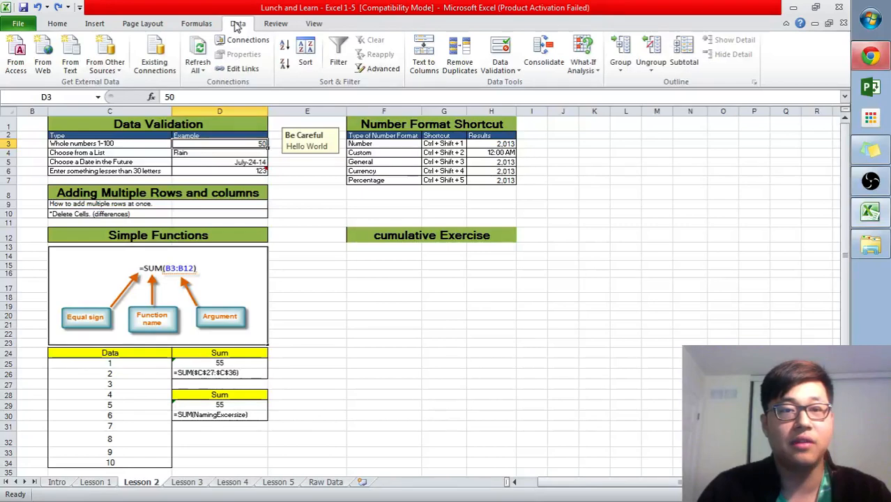
pyautogui.click(493, 58)
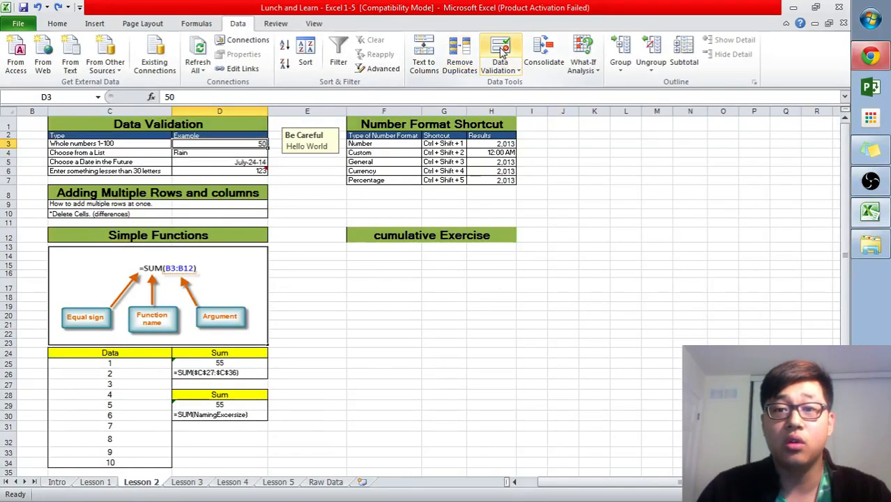
pyautogui.click(435, 201)
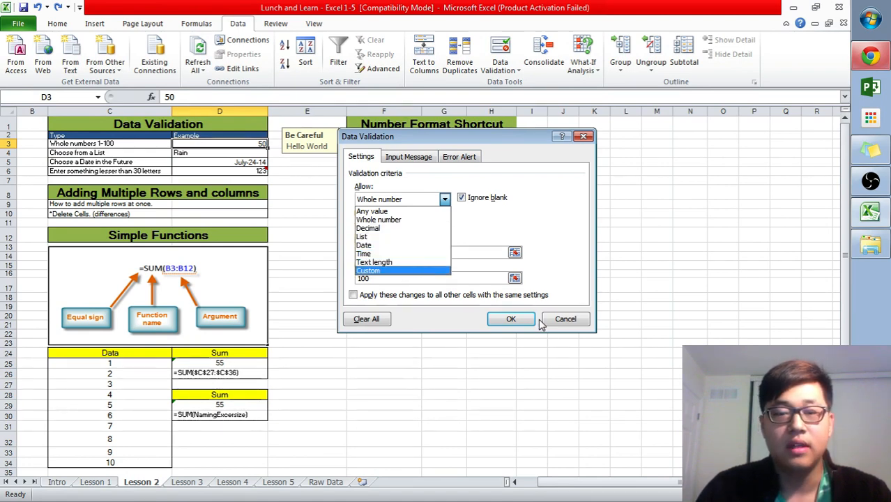
pyautogui.click(562, 319)
pyautogui.click(562, 319)
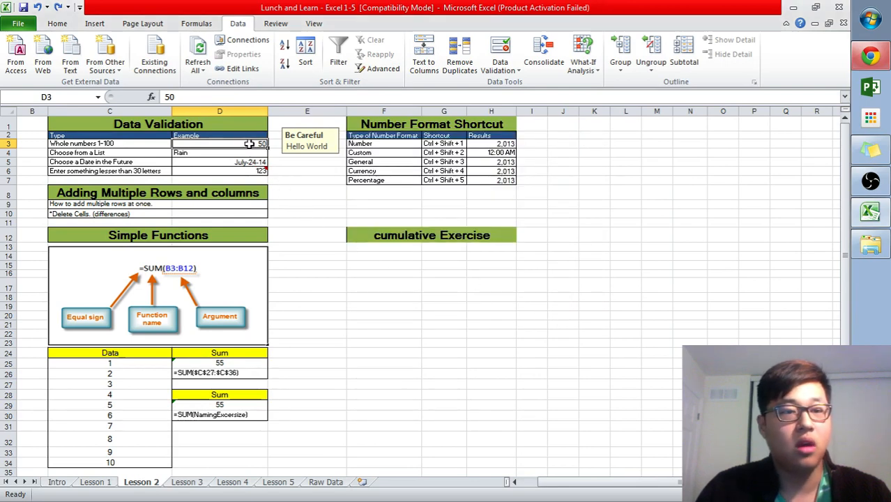
pyautogui.moveTo(289, 142); pyautogui.dragTo(308, 142)
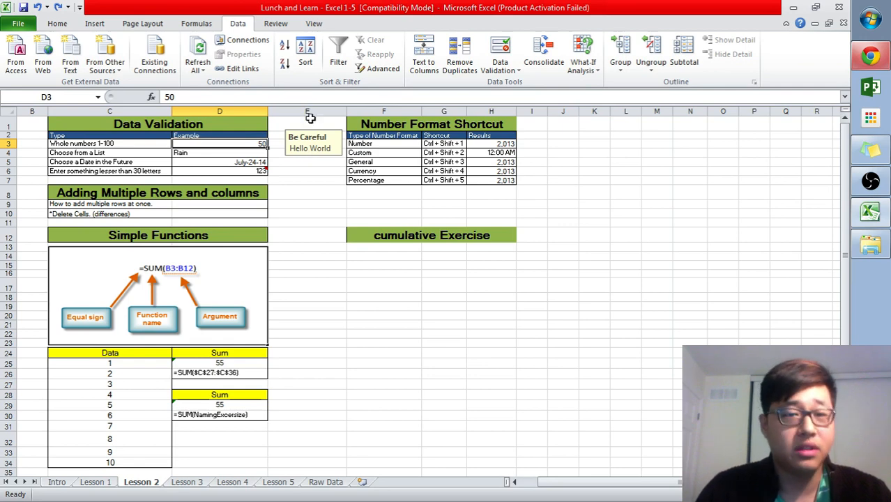
pyautogui.click(429, 48)
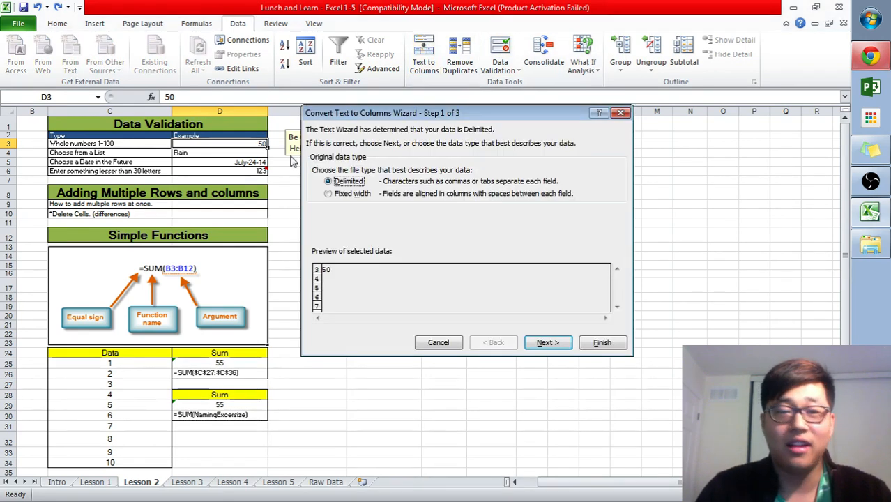
pyautogui.click(601, 342)
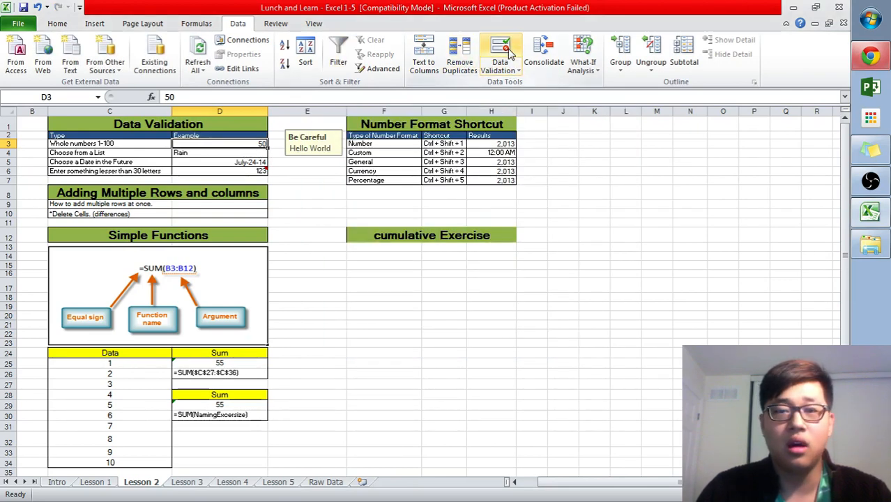
# Step: Set the validation input message of cell D3 to "Please enter a whole number between 1 - 100"
pyautogui.click(511, 52)
pyautogui.click(408, 157)
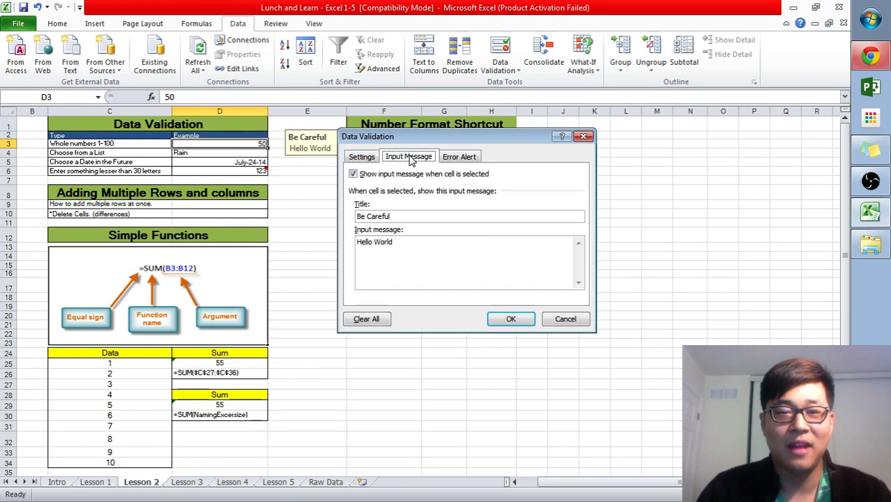
pyautogui.moveTo(418, 244); pyautogui.dragTo(356, 242)
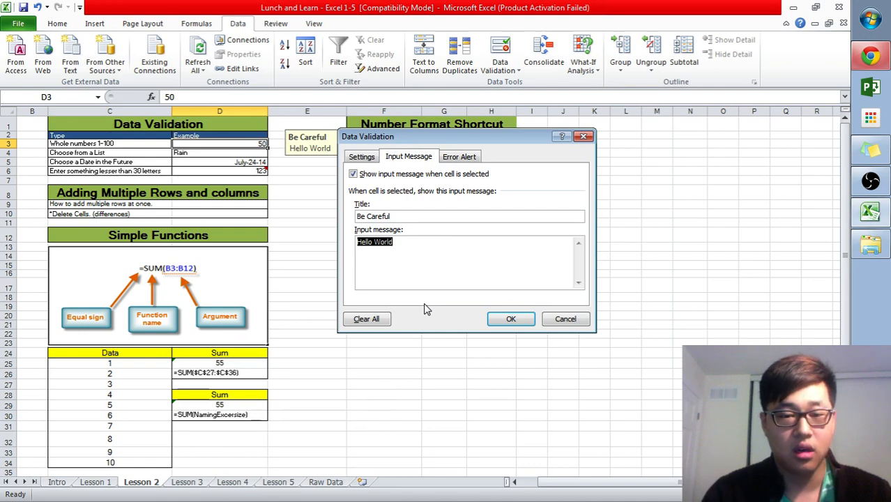
pyautogui.write('Please e')
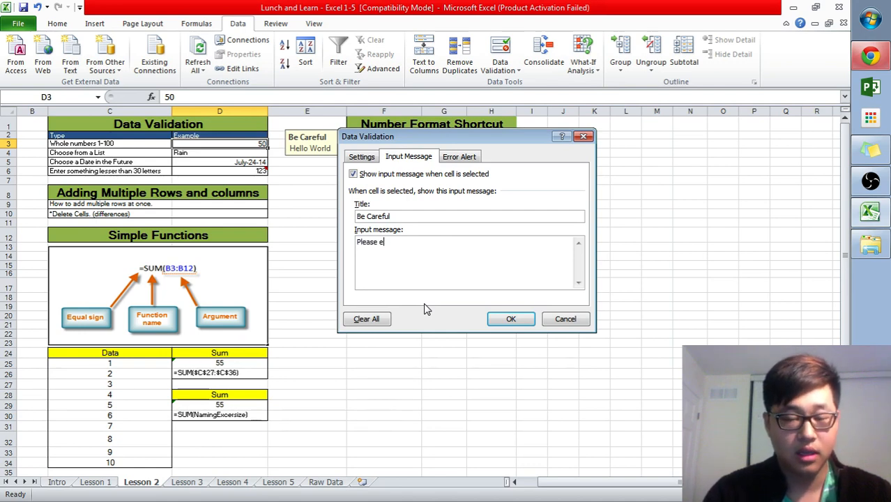
pyautogui.write('nter a who')
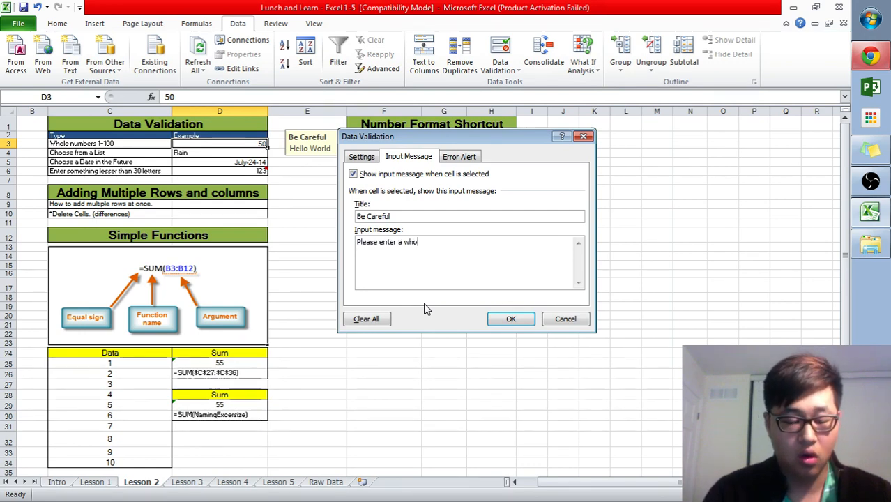
pyautogui.write('le number from')
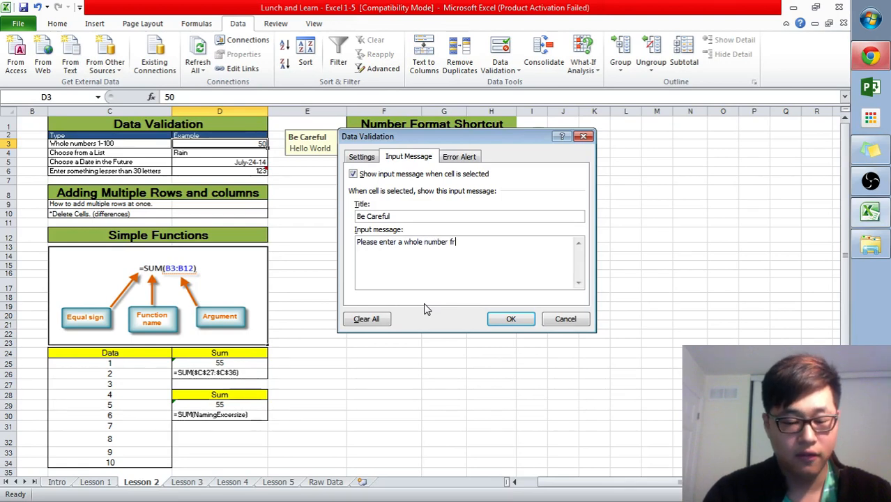
pyautogui.press('BackSpace')
pyautogui.press('BackSpace')
pyautogui.press('BackSpace')
pyautogui.press('BackSpace')
pyautogui.write('between 1 ')
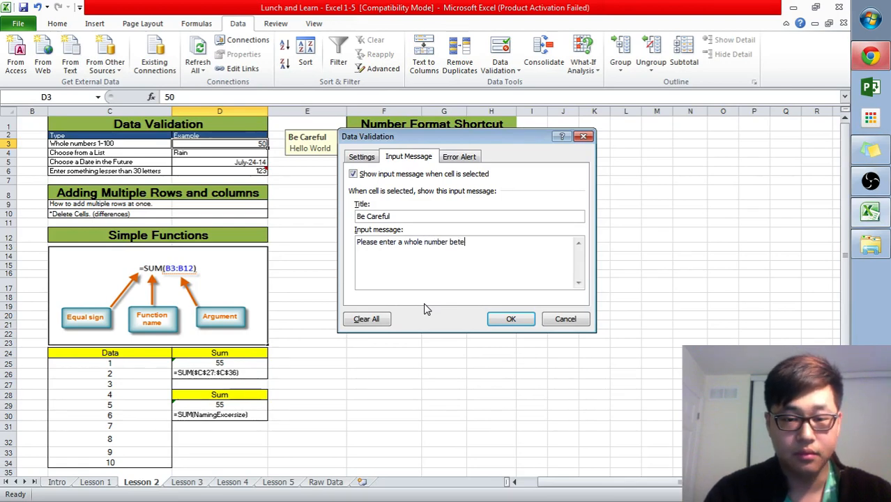
pyautogui.write('- 100')
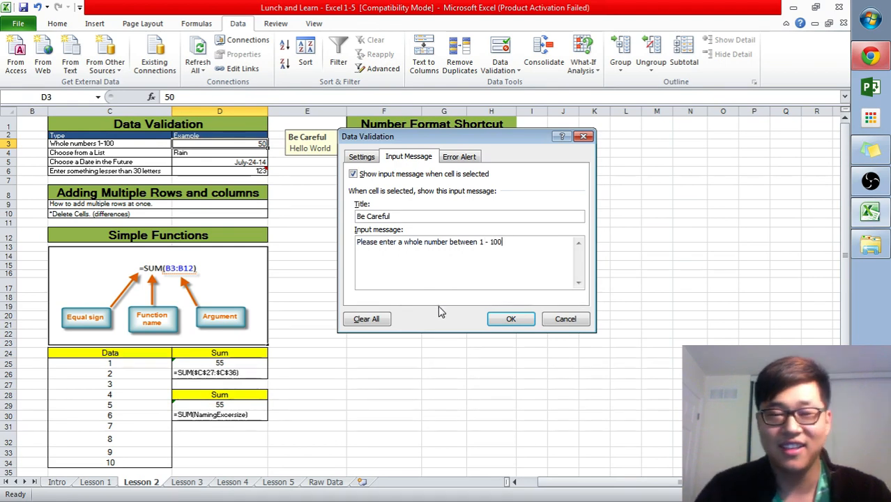
pyautogui.click(510, 319)
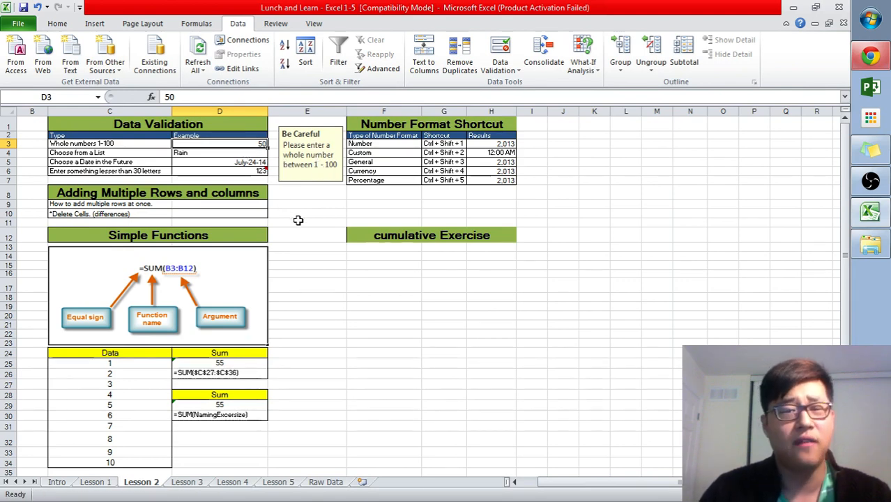
# Step: Test the whole-number validation in cell D3 by trying to enter 50.5 and 999, cancelling each entry
pyautogui.write('50')
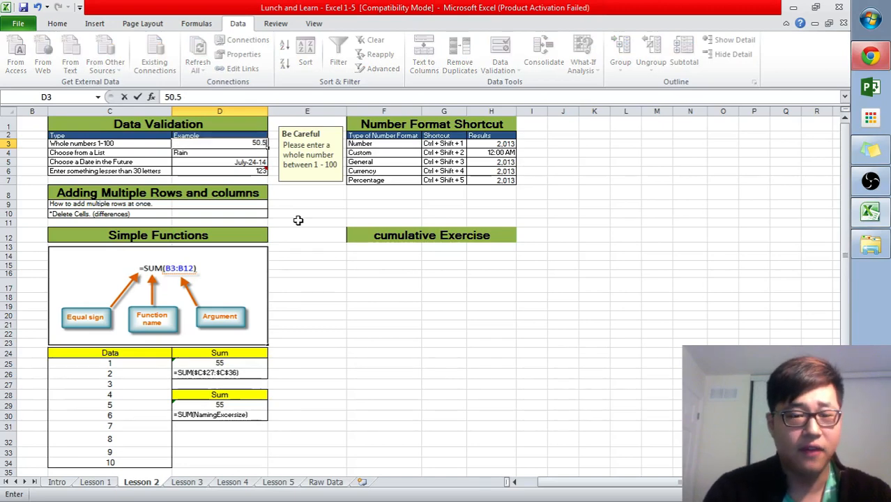
pyautogui.press('Return')
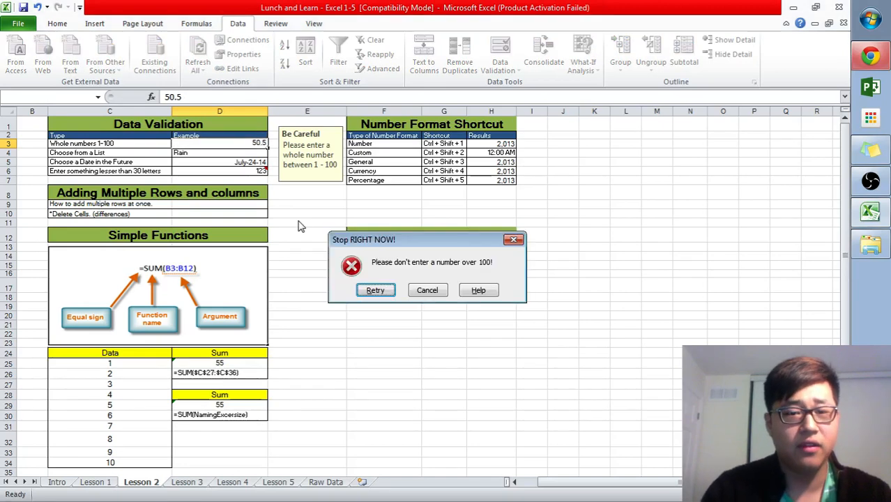
pyautogui.click(427, 290)
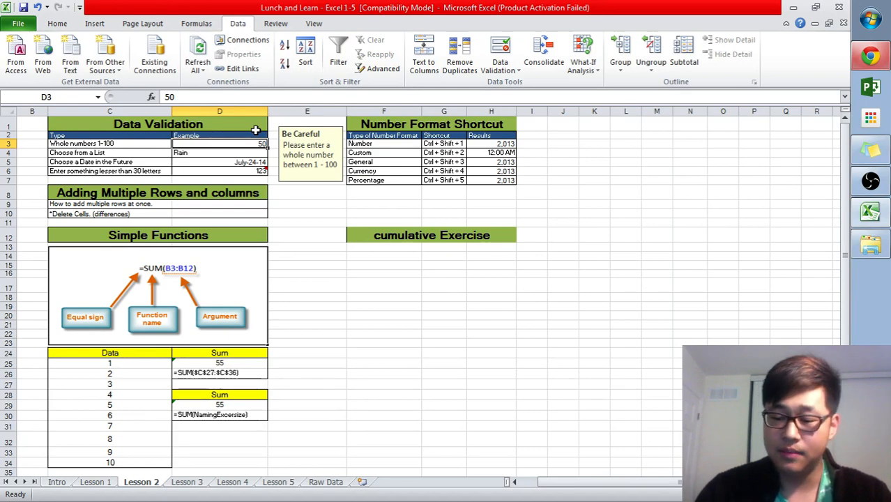
pyautogui.write('999')
pyautogui.press('Return')
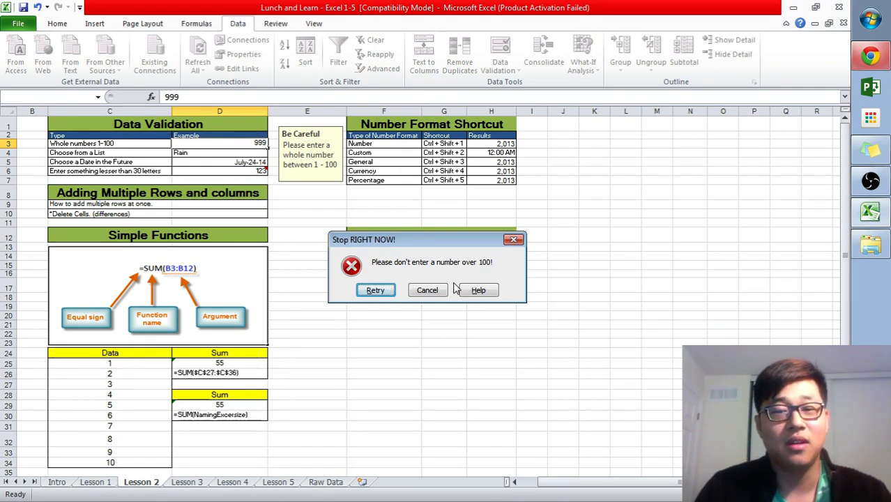
pyautogui.click(431, 292)
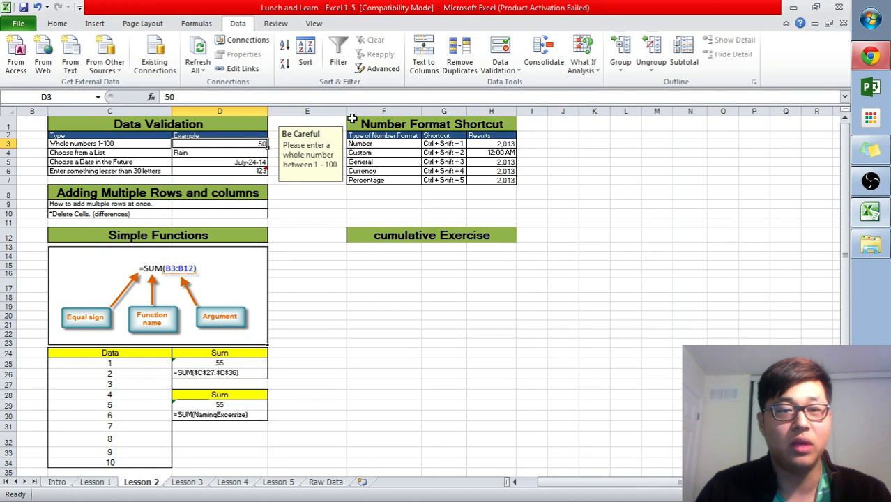
# Step: Review the error message in the validation error alert of cell D3 and set the alert's title to "StoP"
pyautogui.click(500, 50)
pyautogui.click(462, 156)
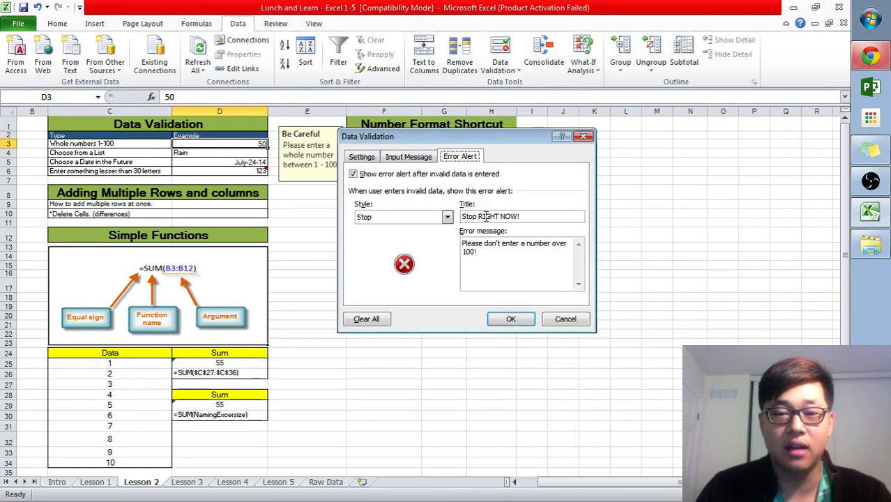
pyautogui.moveTo(483, 262); pyautogui.dragTo(450, 246)
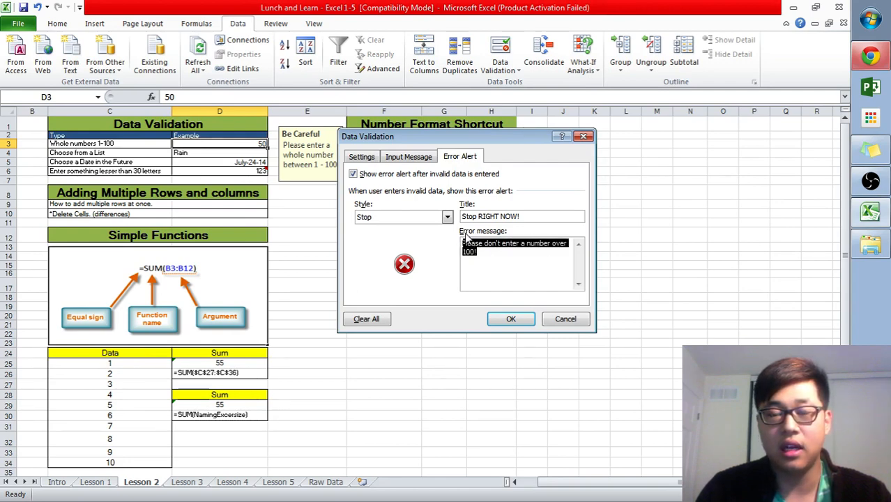
pyautogui.moveTo(536, 217); pyautogui.dragTo(479, 216)
pyautogui.moveTo(474, 217); pyautogui.dragTo(583, 221)
pyautogui.write('P')
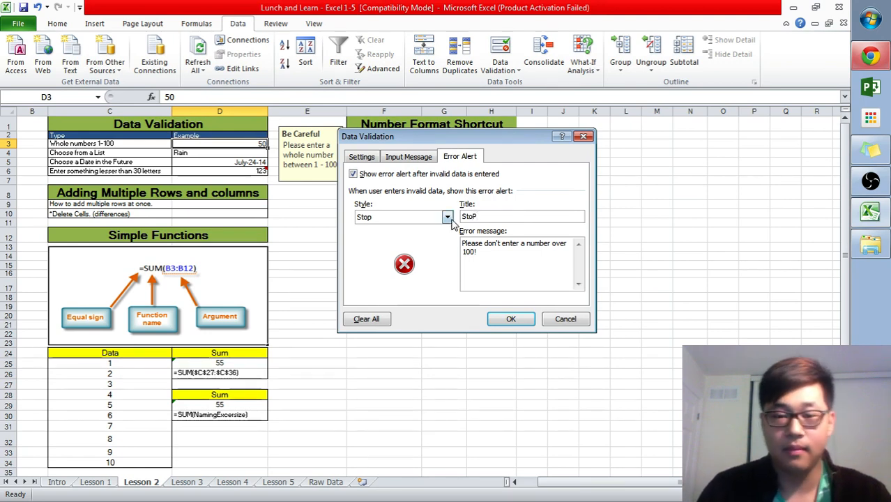
# Step: Correct the error alert title of cell D3 to "Stop" and apply the validation changes
pyautogui.press('BackSpace')
pyautogui.write('p')
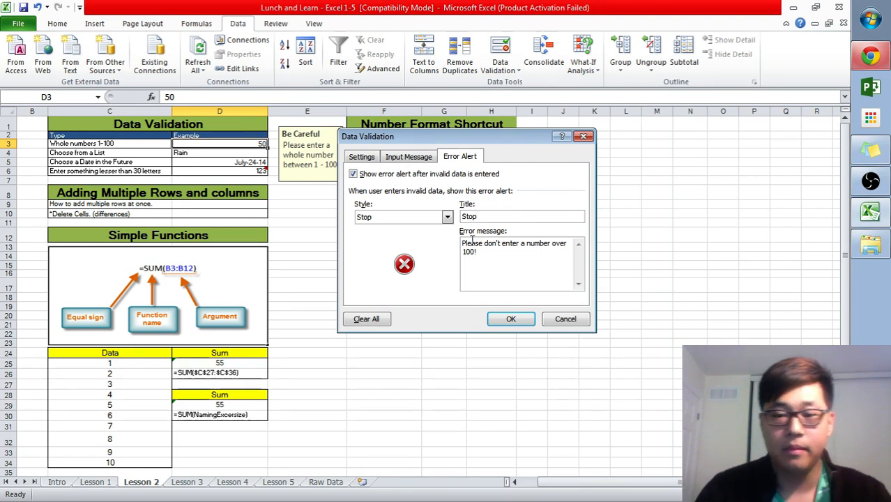
pyautogui.click(511, 318)
# Step: Examine the input tip and the dropdown choices of list cell D4, keeping its first entry selected
pyautogui.click(198, 153)
pyautogui.click(161, 153)
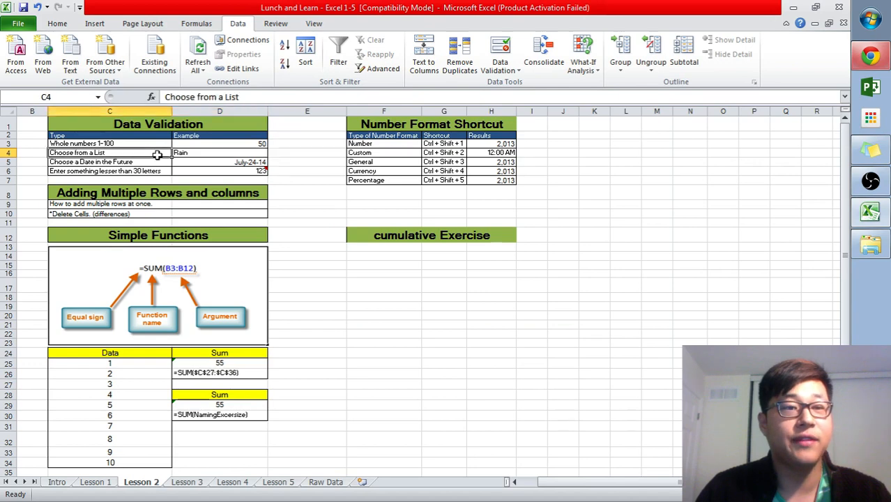
pyautogui.click(202, 154)
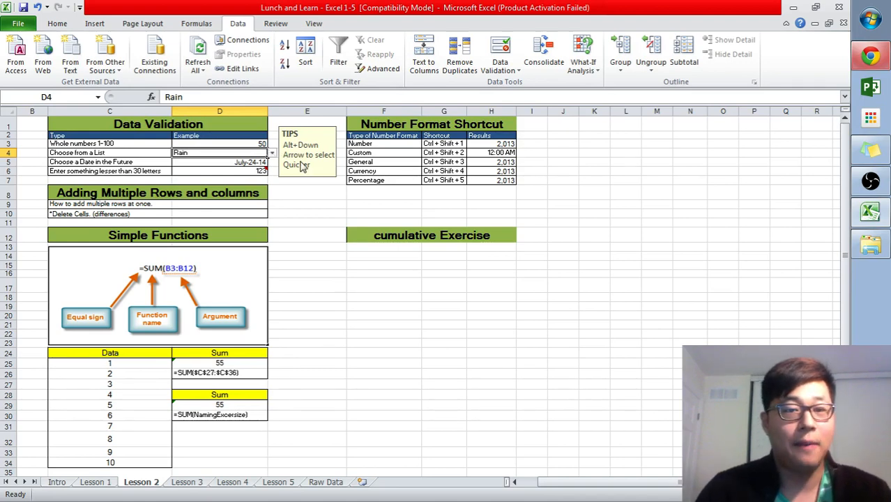
pyautogui.click(384, 249)
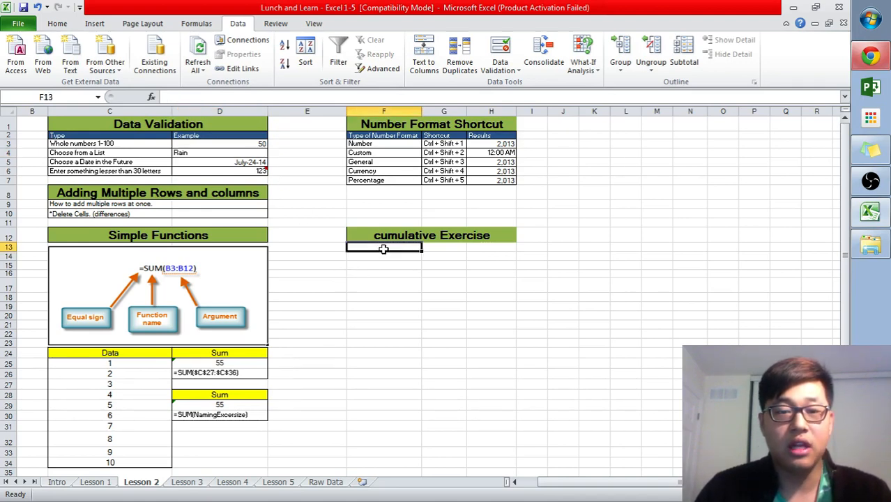
pyautogui.click(253, 154)
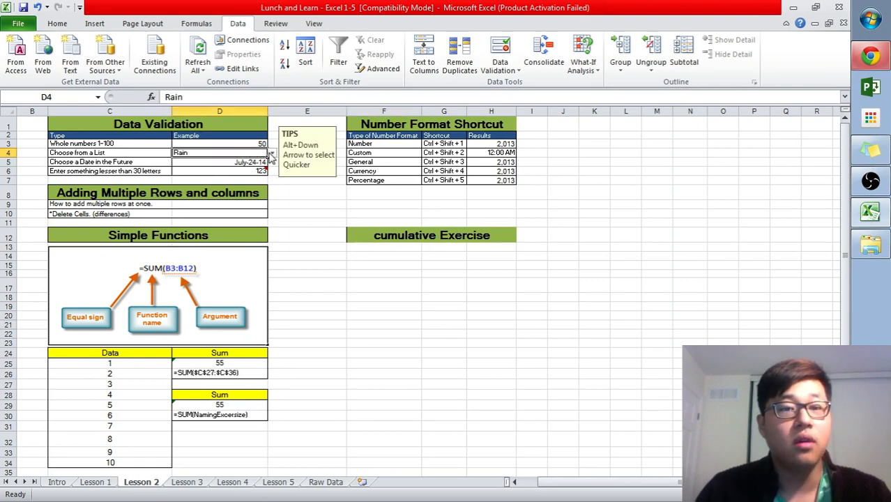
pyautogui.click(271, 155)
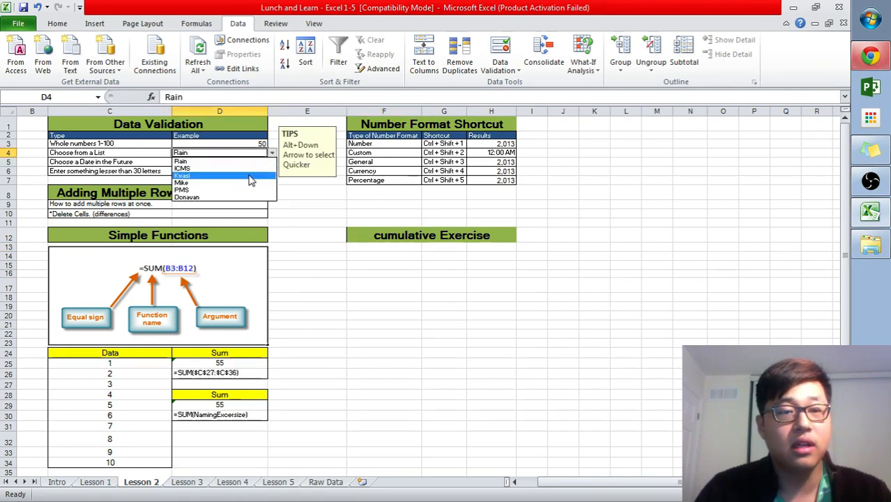
pyautogui.click(257, 161)
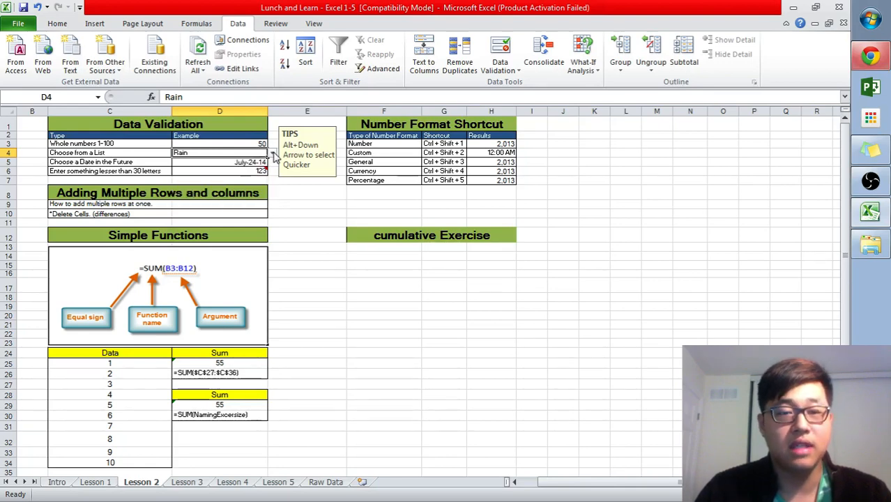
pyautogui.click(272, 155)
pyautogui.click(273, 154)
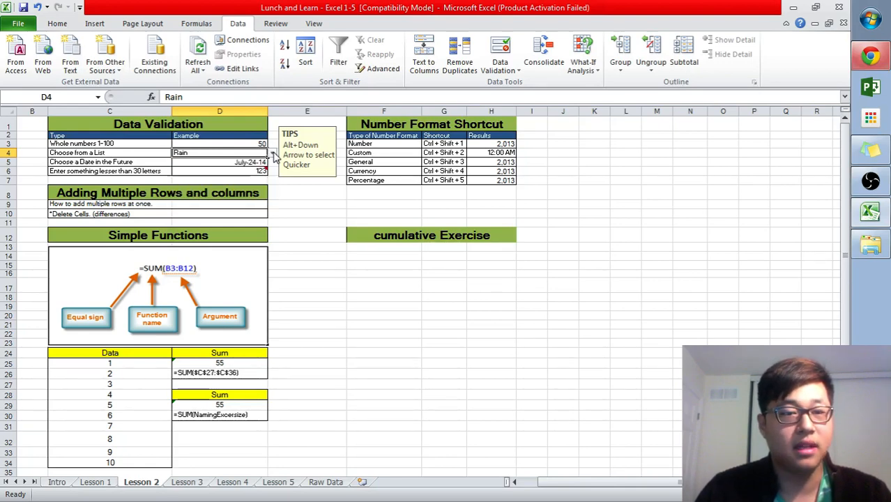
# Step: Review the data validation of cell D4, covering its error alert, input message and comma-separated list source
pyautogui.click(502, 50)
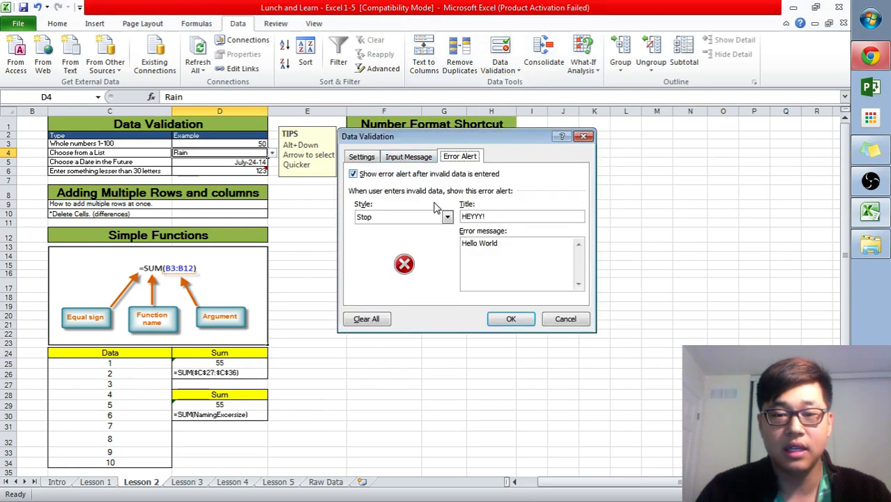
pyautogui.click(415, 158)
pyautogui.click(462, 158)
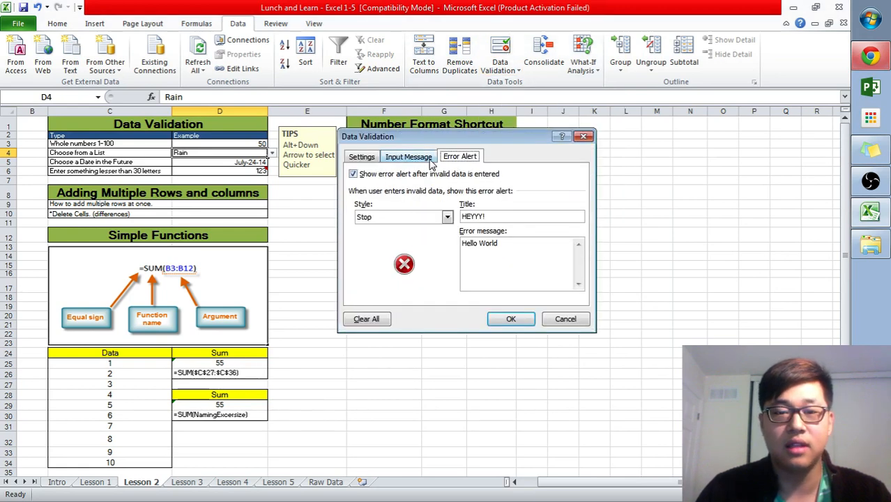
pyautogui.click(424, 158)
pyautogui.click(363, 157)
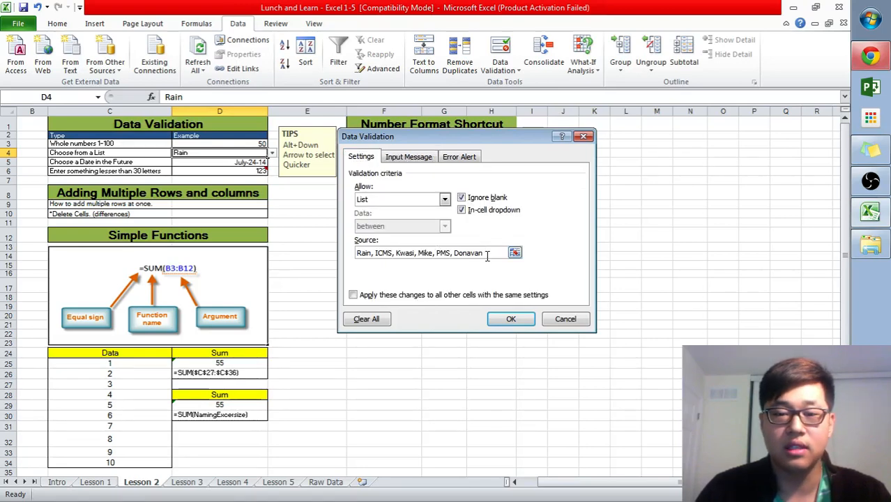
pyautogui.moveTo(486, 254); pyautogui.dragTo(376, 241)
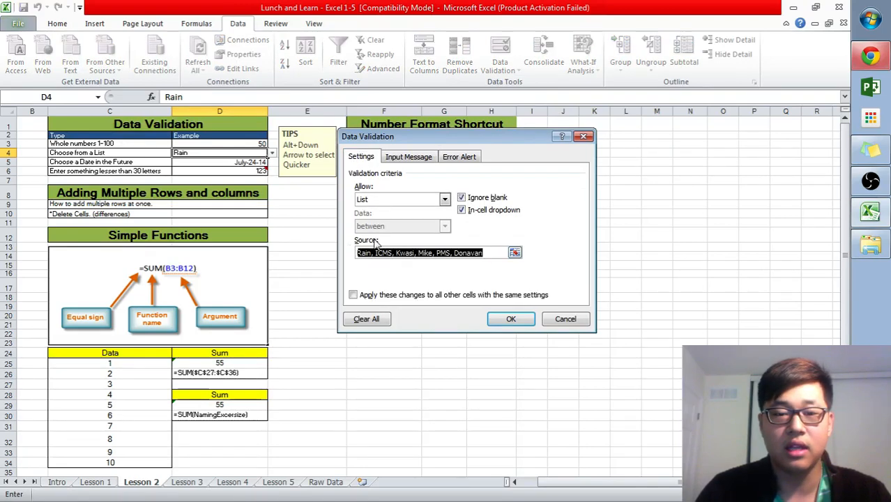
pyautogui.click(485, 252)
pyautogui.moveTo(485, 253); pyautogui.dragTo(375, 253)
pyautogui.click(360, 256)
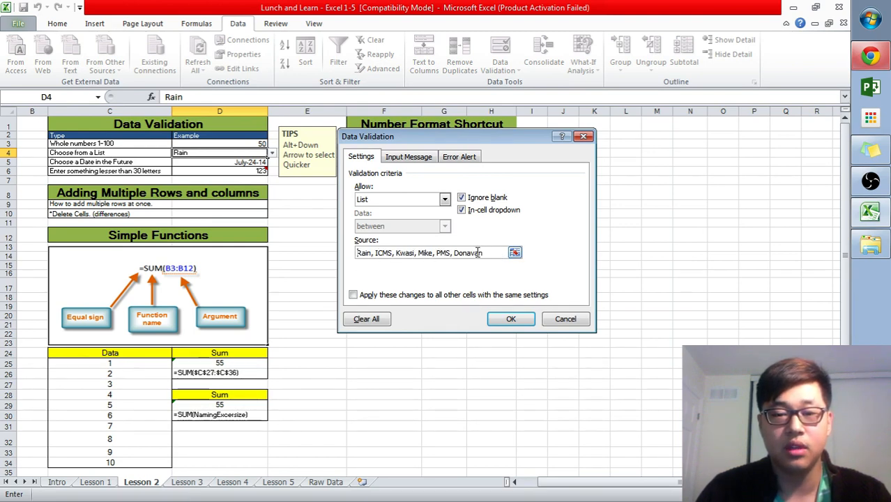
pyautogui.moveTo(488, 253); pyautogui.dragTo(357, 255)
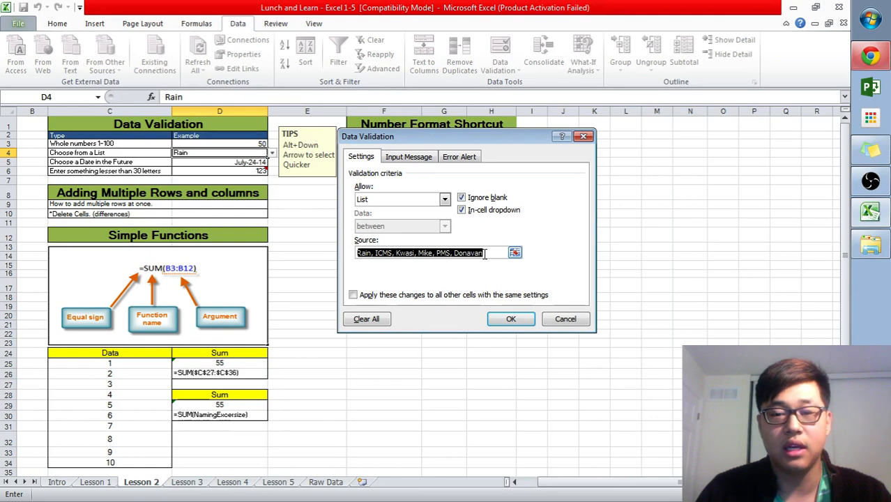
pyautogui.moveTo(485, 253); pyautogui.dragTo(345, 251)
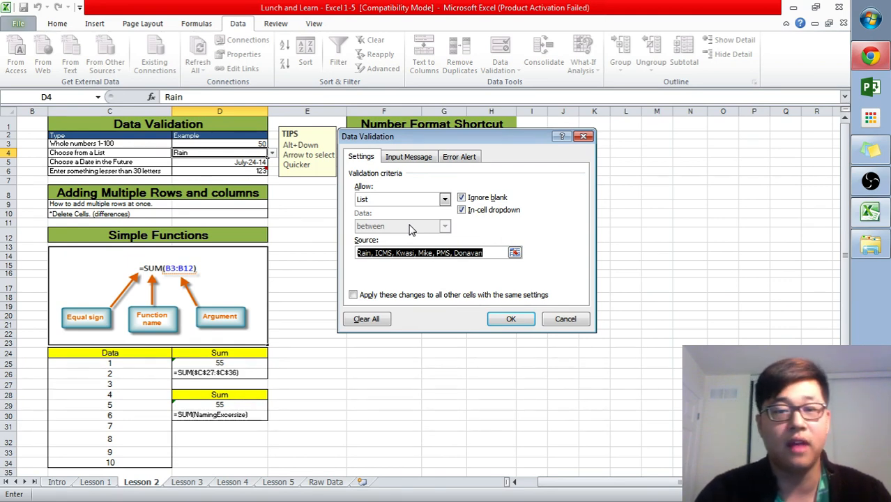
# Step: Turn off the in-cell dropdown of cell D4 and test the validation by trying to enter an unlisted name, cancelling the entry
pyautogui.click(476, 210)
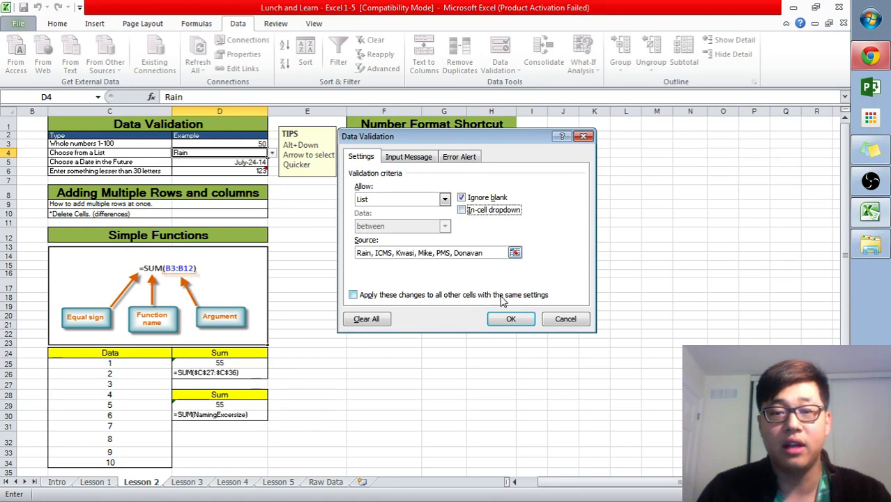
pyautogui.click(511, 319)
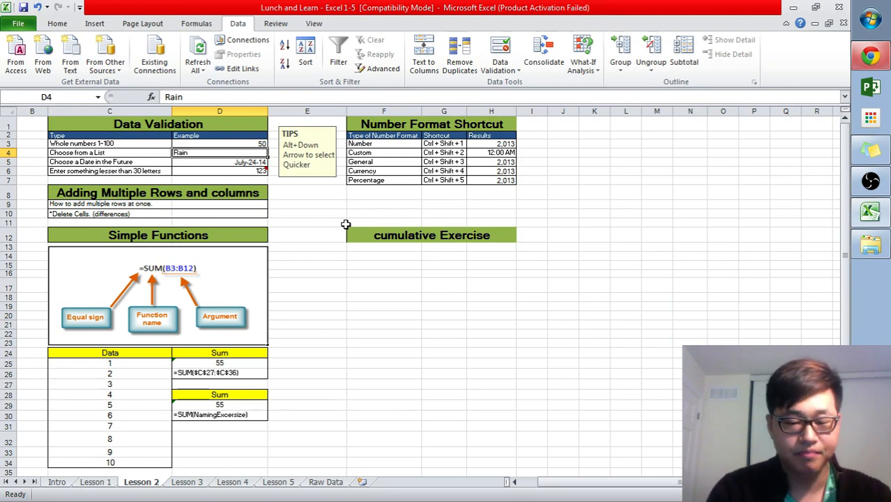
pyautogui.write('Matt')
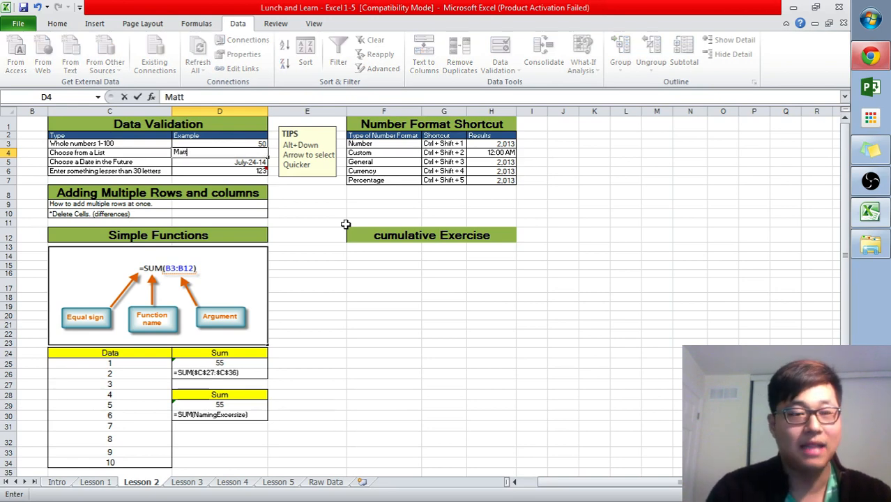
pyautogui.press('Return')
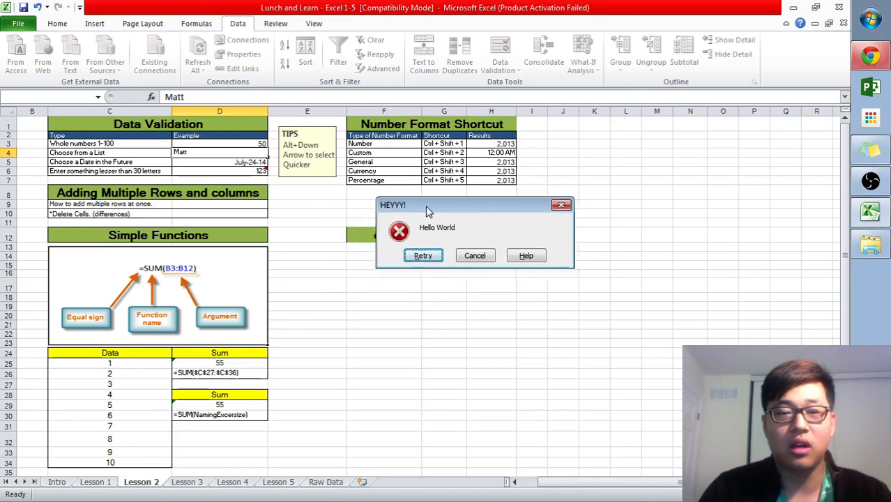
pyautogui.moveTo(428, 212); pyautogui.dragTo(548, 198)
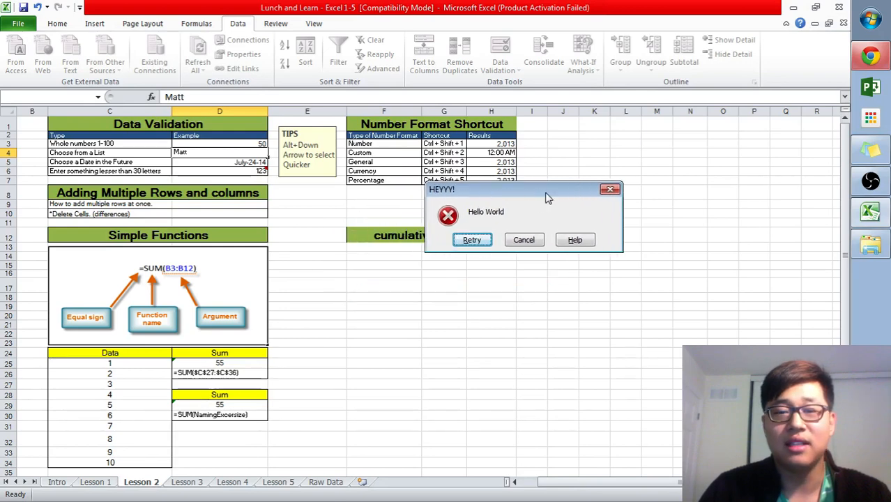
pyautogui.click(523, 240)
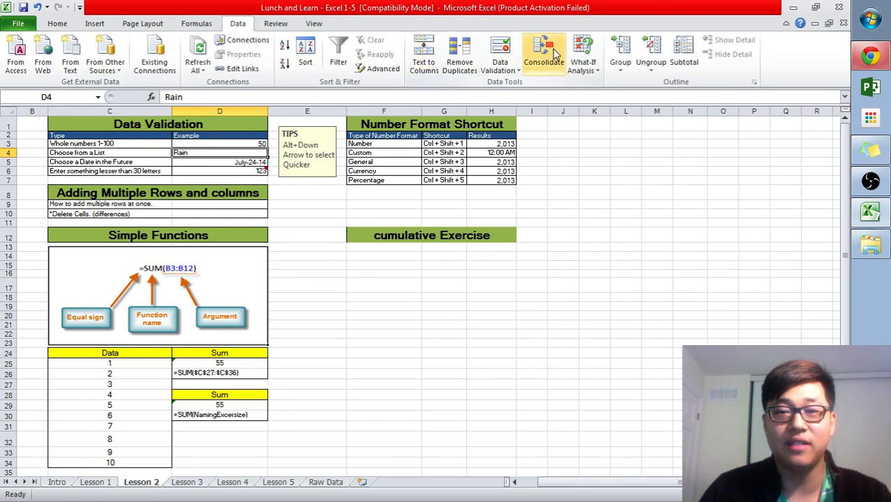
# Step: Check the error alert title and message in the data validation of cell D4, leaving them unchanged
pyautogui.click(499, 50)
pyautogui.click(462, 157)
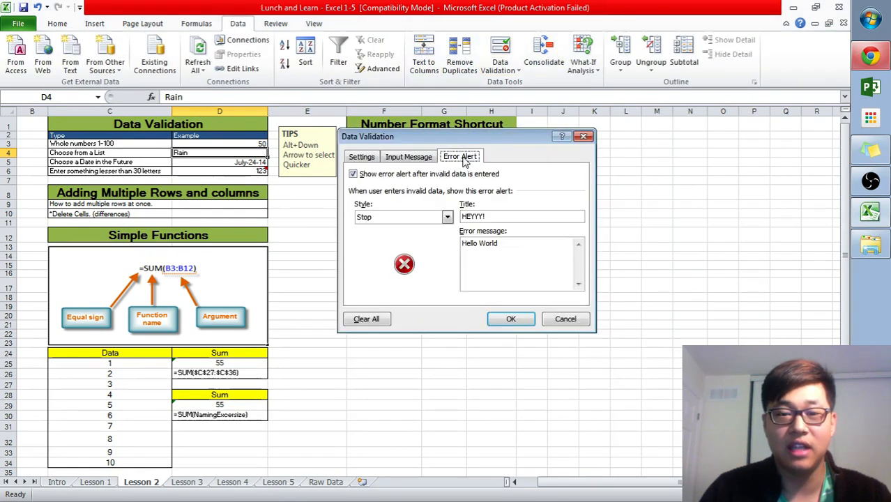
pyautogui.click(512, 319)
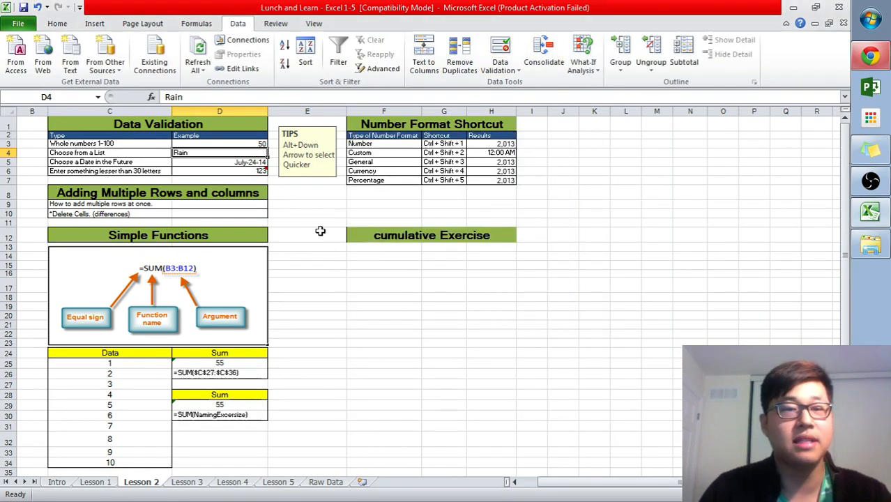
pyautogui.click(189, 162)
pyautogui.click(185, 152)
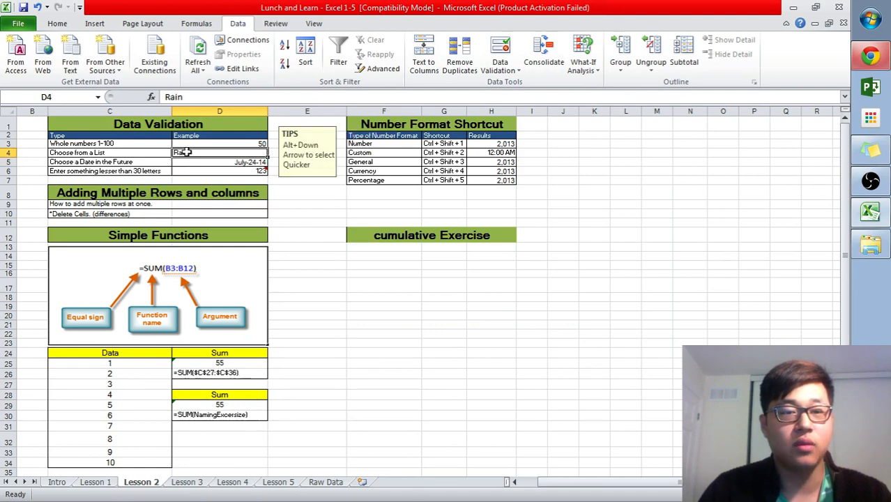
# Step: Turn the in-cell dropdown of cell D4 back on in its list validation settings
pyautogui.click(276, 24)
pyautogui.click(238, 24)
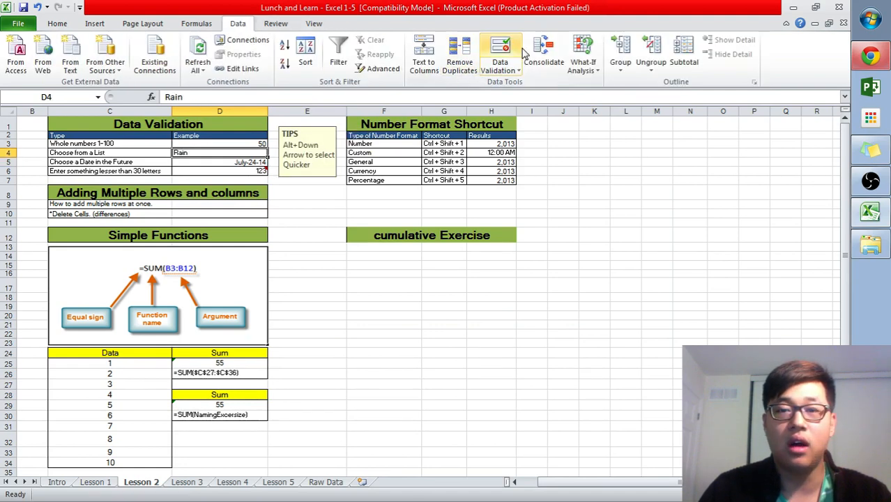
pyautogui.click(500, 49)
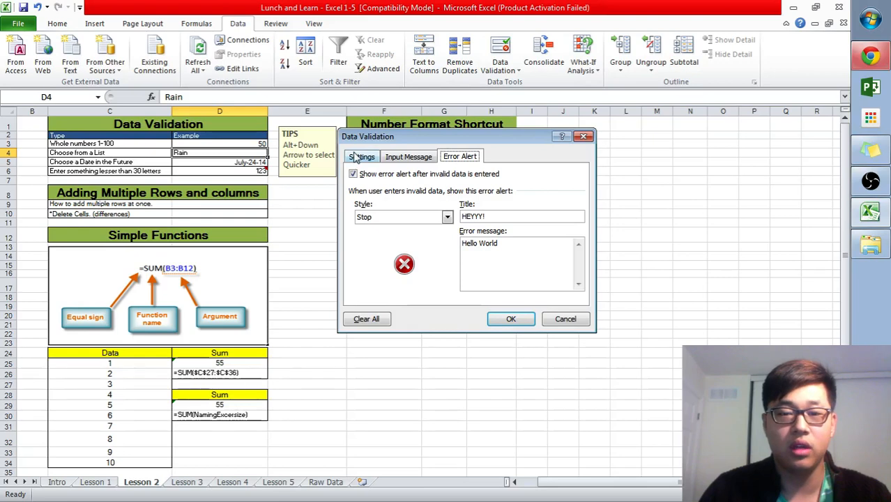
pyautogui.click(361, 157)
pyautogui.click(468, 210)
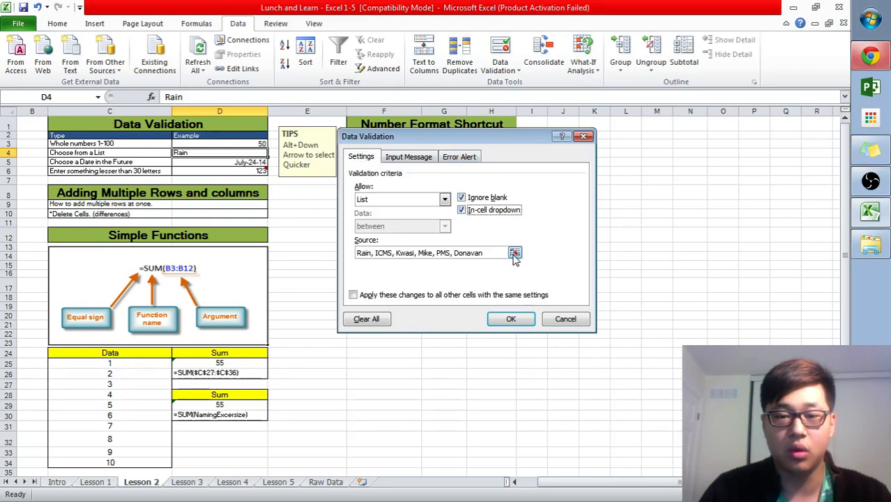
pyautogui.click(511, 319)
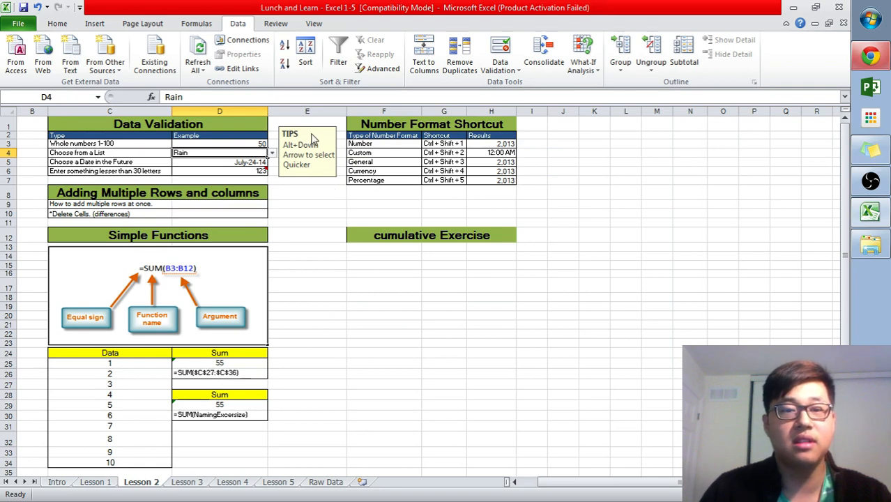
# Step: Move the input tip of cell D4 slightly and browse its dropdown list without choosing a new entry
pyautogui.moveTo(320, 135); pyautogui.dragTo(322, 134)
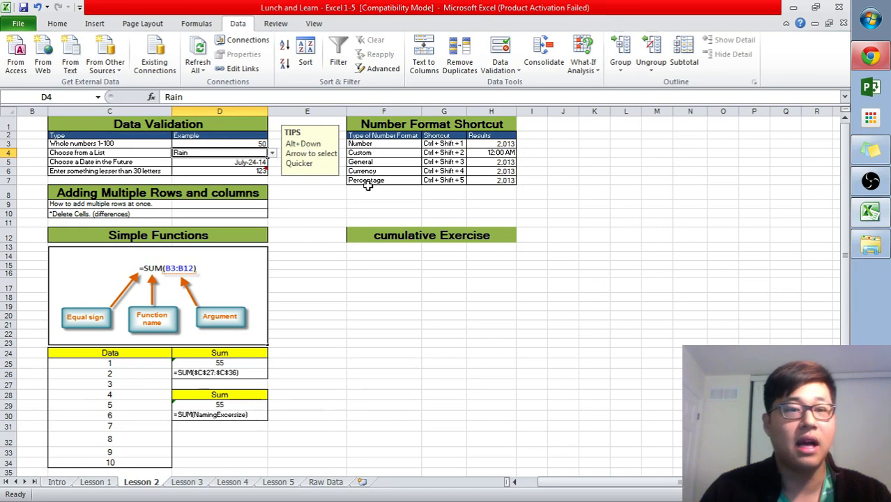
pyautogui.hotkey('alt', 'Down')
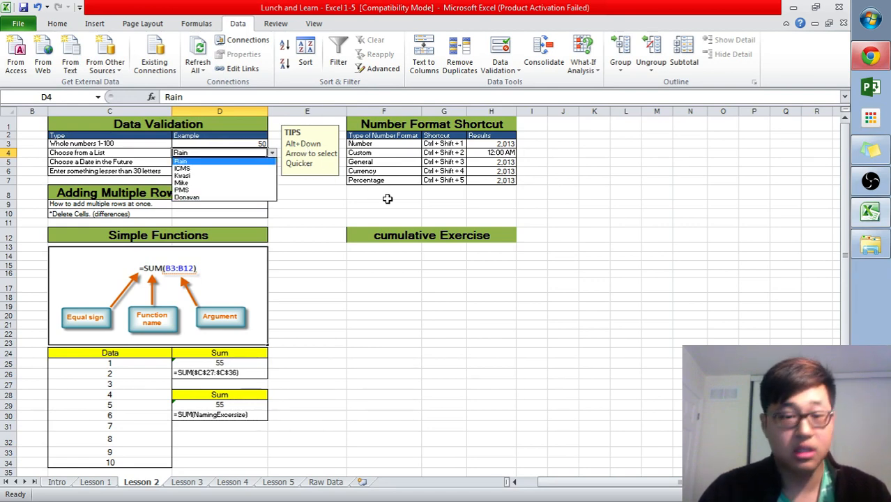
pyautogui.press('Down')
pyautogui.press('Down')
pyautogui.press('Down')
pyautogui.press('Down')
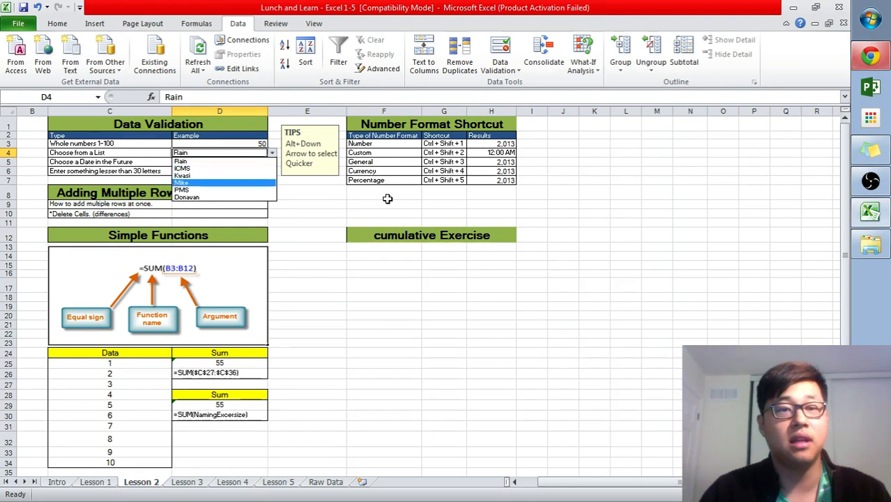
pyautogui.click(271, 153)
pyautogui.click(272, 153)
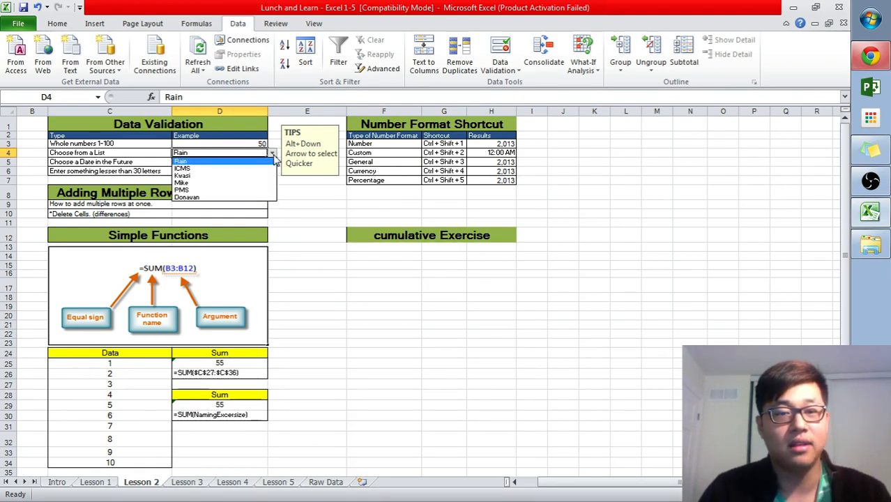
pyautogui.click(251, 151)
# Step: Choose the last entry from the dropdown list of cell D4 and select the date cell D5
pyautogui.hotkey('alt', 'Down')
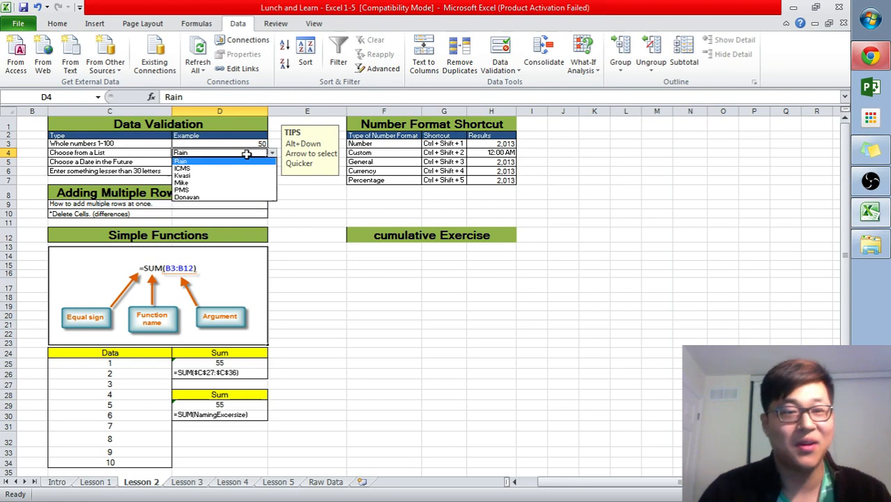
pyautogui.press('Down')
pyautogui.press('Down')
pyautogui.press('Down')
pyautogui.press('Down')
pyautogui.press('Down')
pyautogui.press('Return')
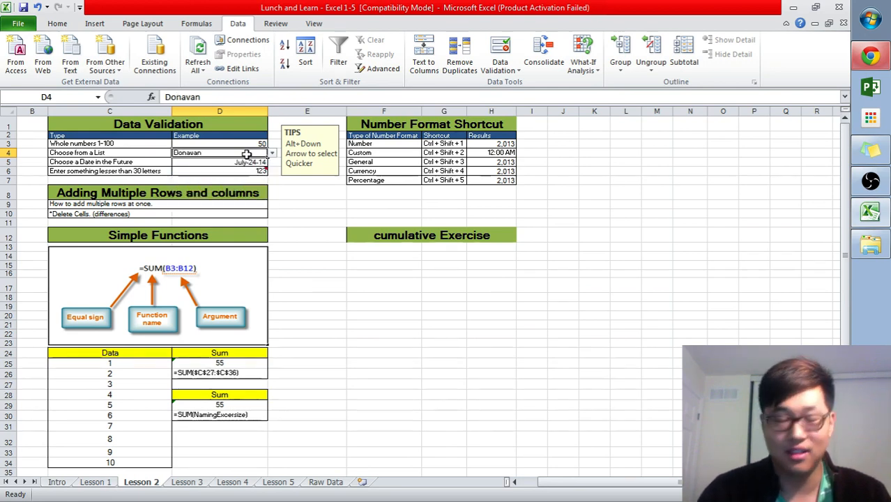
pyautogui.click(220, 164)
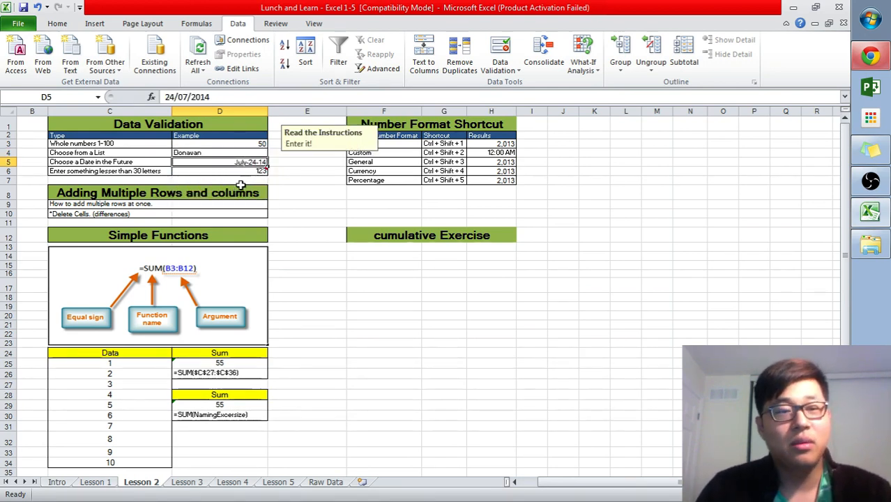
# Step: Review the date validation criteria of cell D5, including its start and end dates
pyautogui.click(292, 183)
pyautogui.click(163, 163)
pyautogui.moveTo(163, 163)
pyautogui.mouseDown()
pyautogui.moveTo(208, 162)
pyautogui.moveTo(156, 161)
pyautogui.mouseUp()
pyautogui.click(222, 162)
pyautogui.moveTo(244, 170)
pyautogui.click(244, 162)
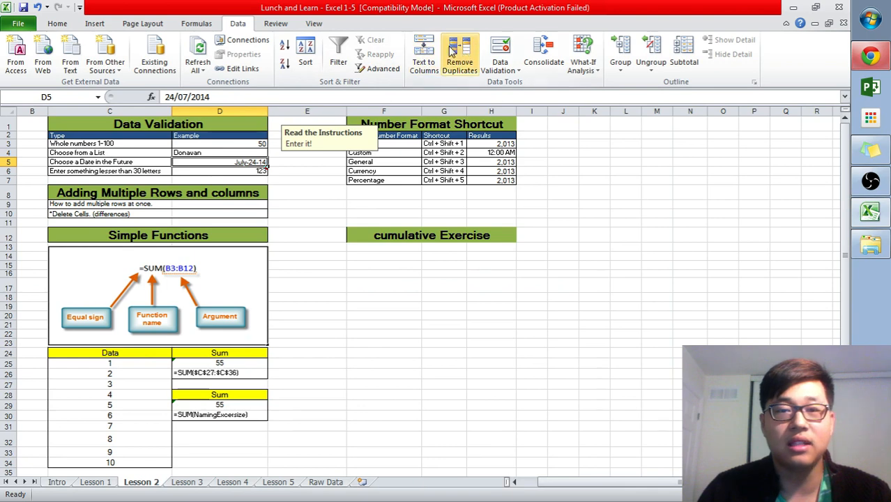
pyautogui.click(500, 47)
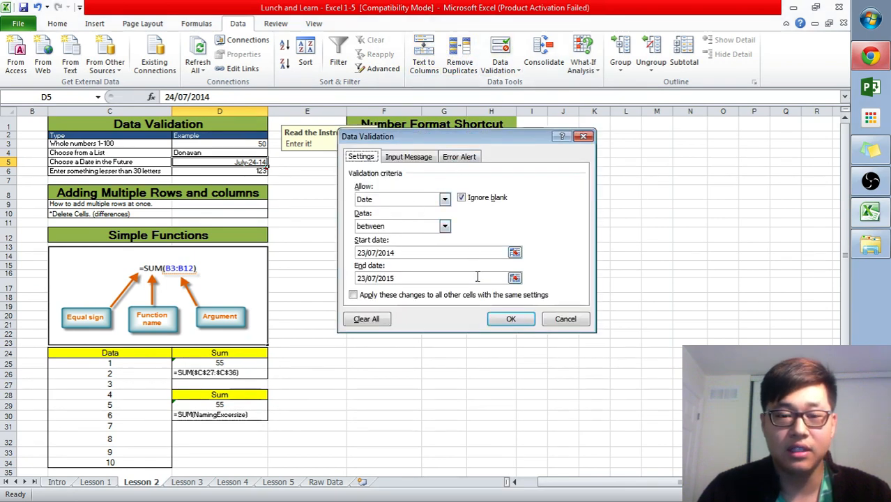
pyautogui.click(520, 318)
# Step: Look at the text-length example in row 6 and view the comment on cell D6
pyautogui.click(144, 171)
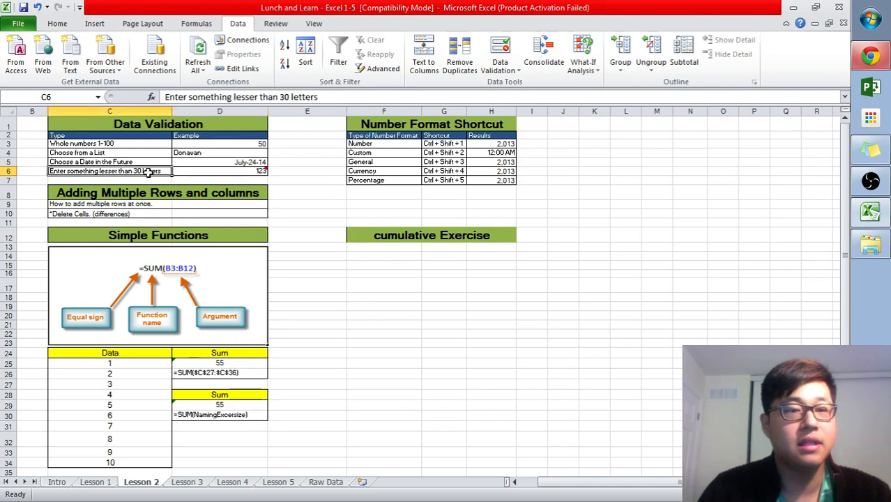
pyautogui.click(206, 171)
pyautogui.moveTo(208, 170)
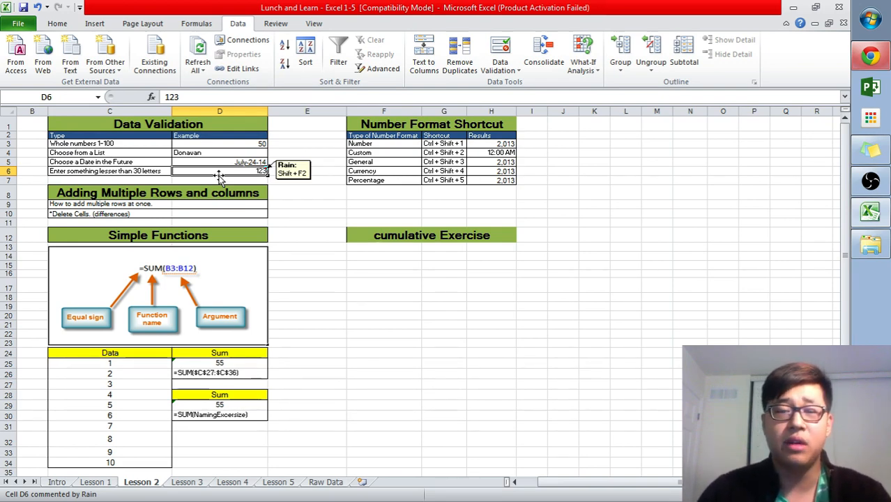
pyautogui.moveTo(377, 193); pyautogui.dragTo(630, 223)
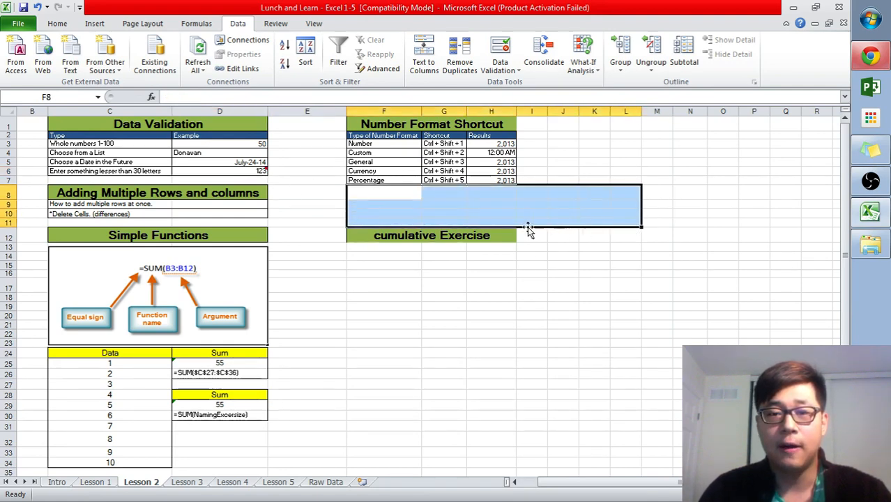
pyautogui.click(446, 207)
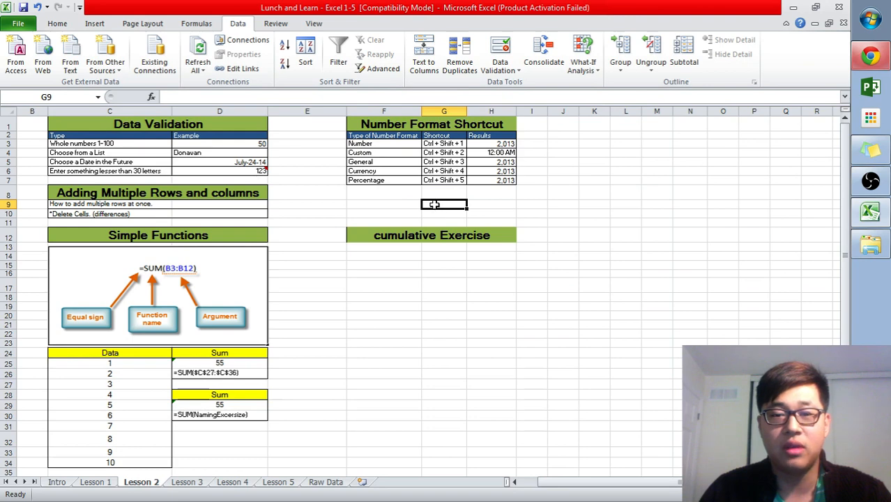
pyautogui.moveTo(434, 204); pyautogui.dragTo(635, 210)
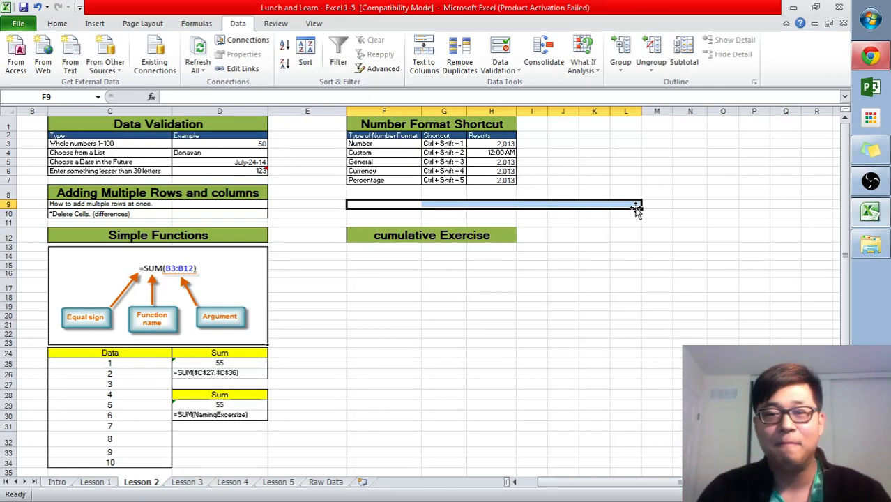
# Step: Set the maximum of the less-than text length validation on cell D6 to 10
pyautogui.click(230, 171)
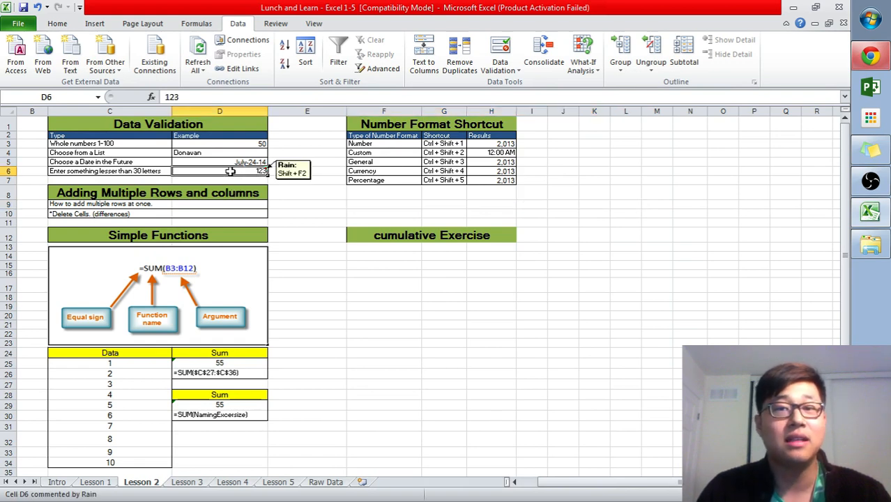
pyautogui.click(277, 24)
pyautogui.click(241, 24)
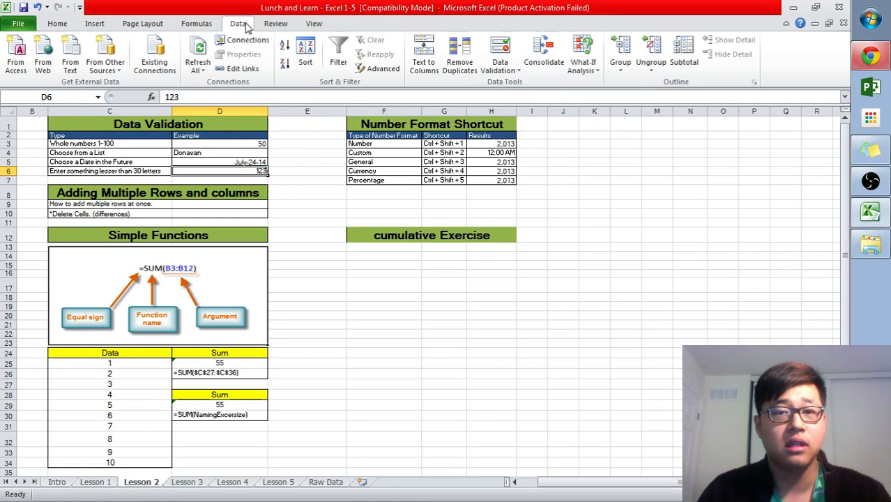
pyautogui.click(509, 52)
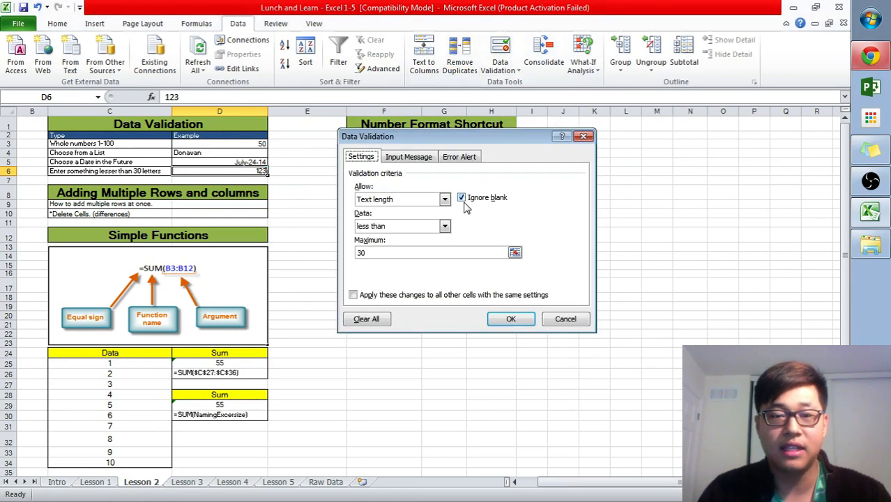
pyautogui.click(421, 200)
pyautogui.click(388, 263)
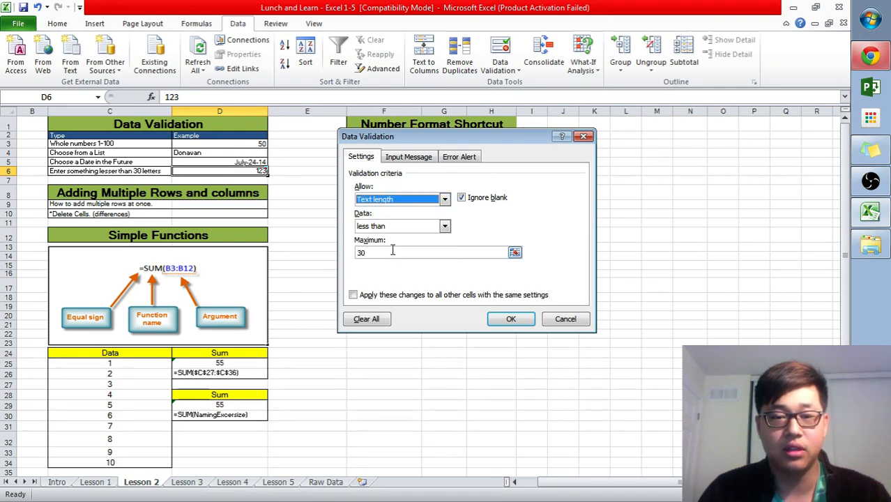
pyautogui.click(408, 231)
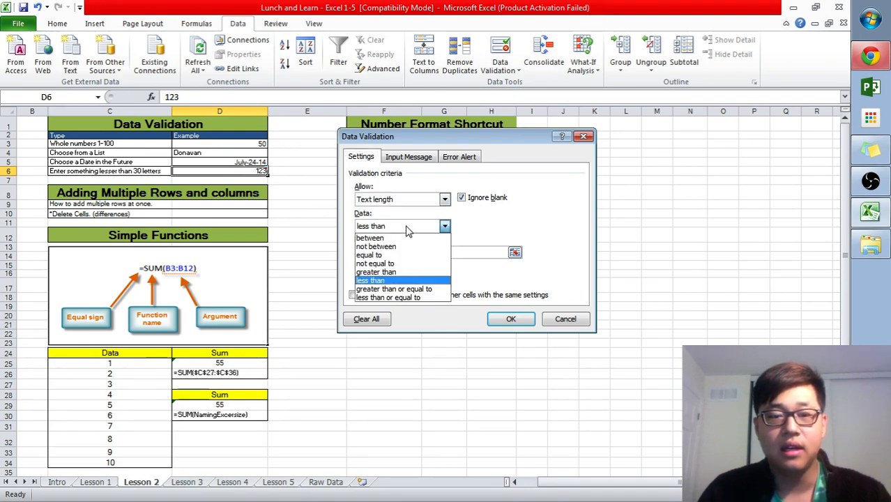
pyautogui.click(411, 231)
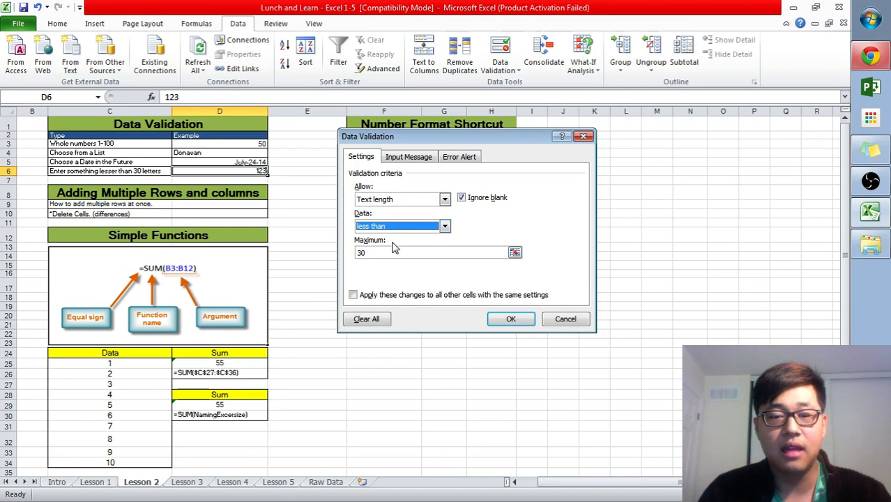
pyautogui.moveTo(388, 252); pyautogui.dragTo(350, 252)
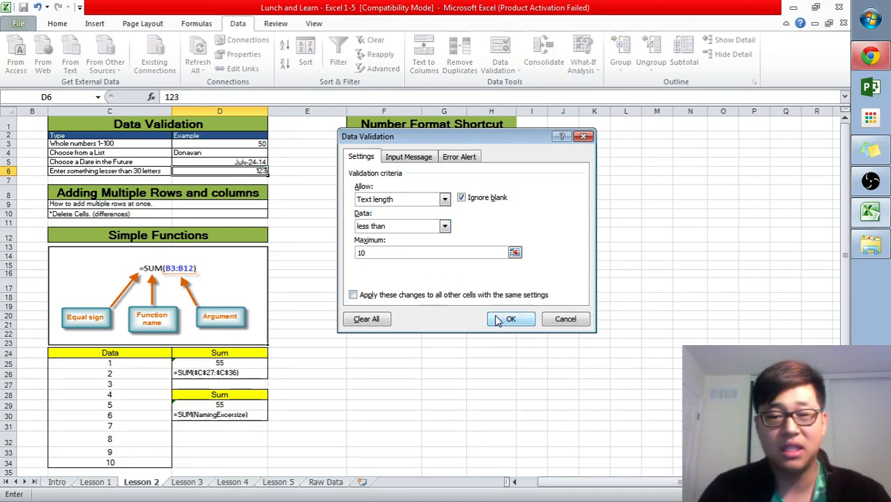
pyautogui.click(497, 319)
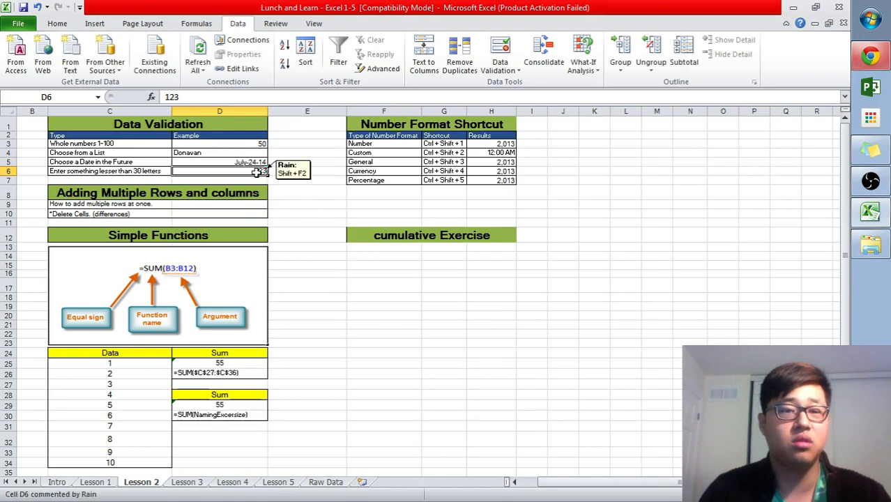
pyautogui.doubleClick(238, 171)
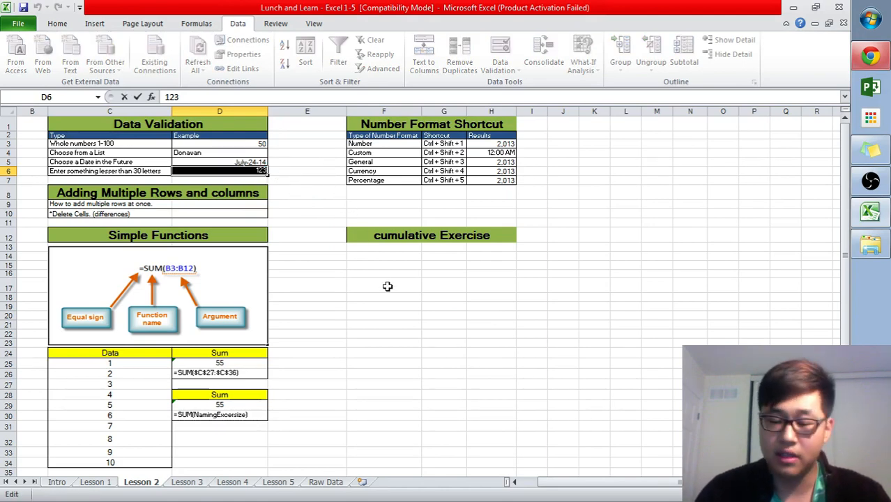
pyautogui.write('1234567890')
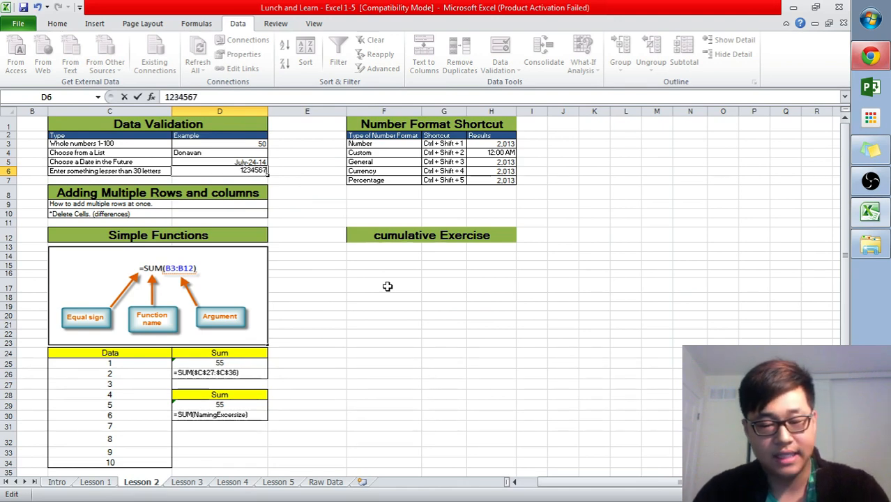
pyautogui.press('Return')
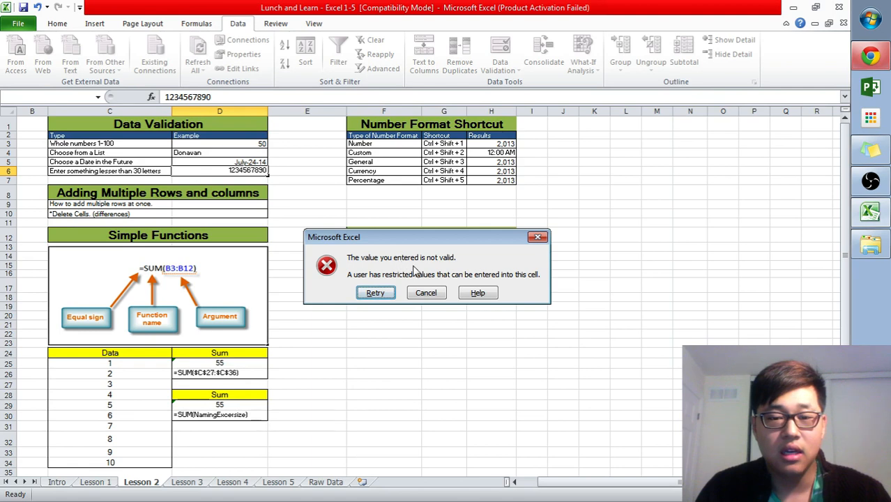
pyautogui.click(376, 292)
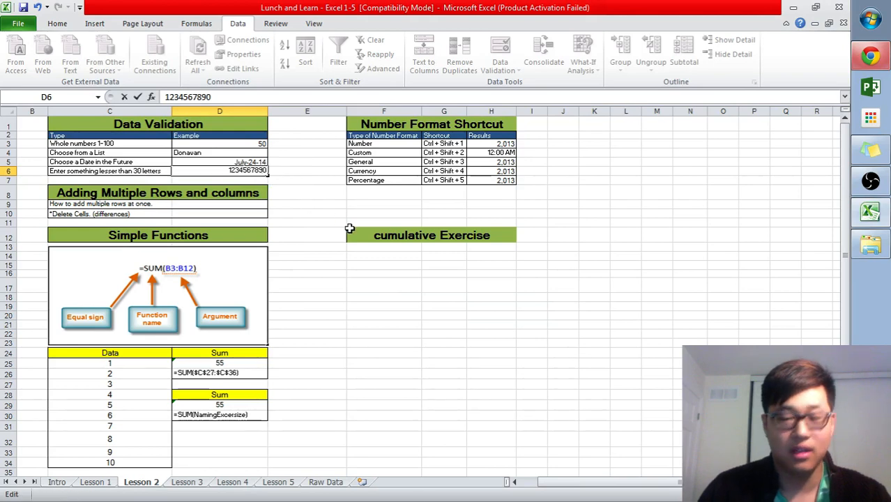
pyautogui.press('BackSpace')
pyautogui.press('Return')
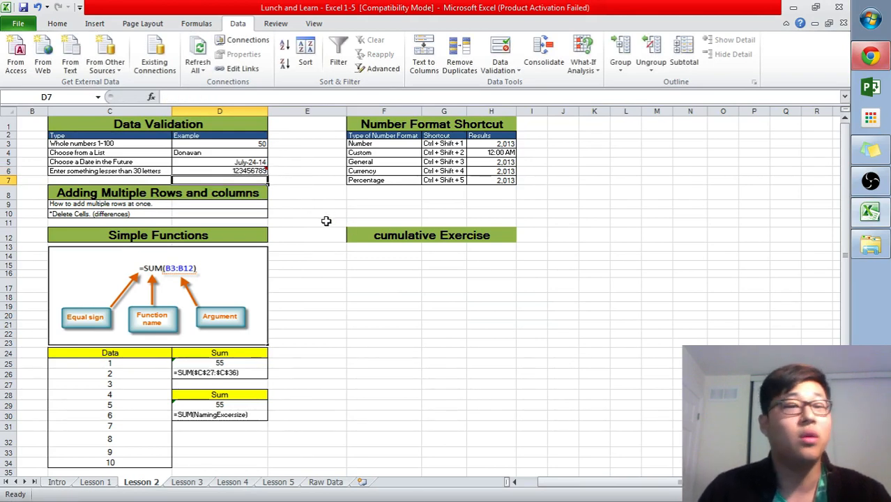
# Step: Display the comment attached to cell D6 again
pyautogui.click(253, 175)
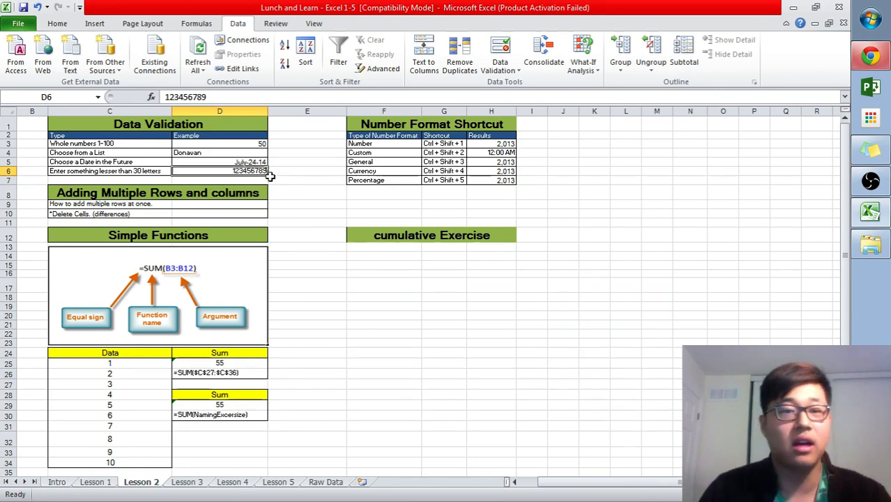
pyautogui.moveTo(269, 173)
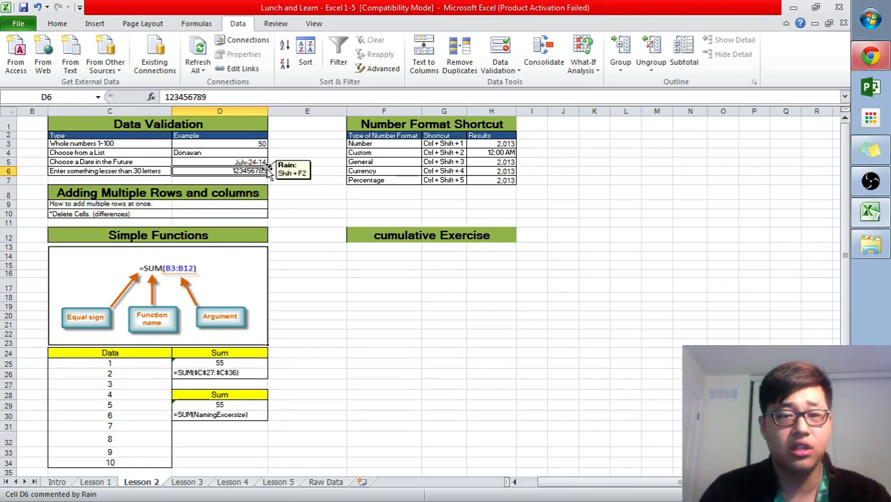
pyautogui.click(498, 153)
pyautogui.click(501, 179)
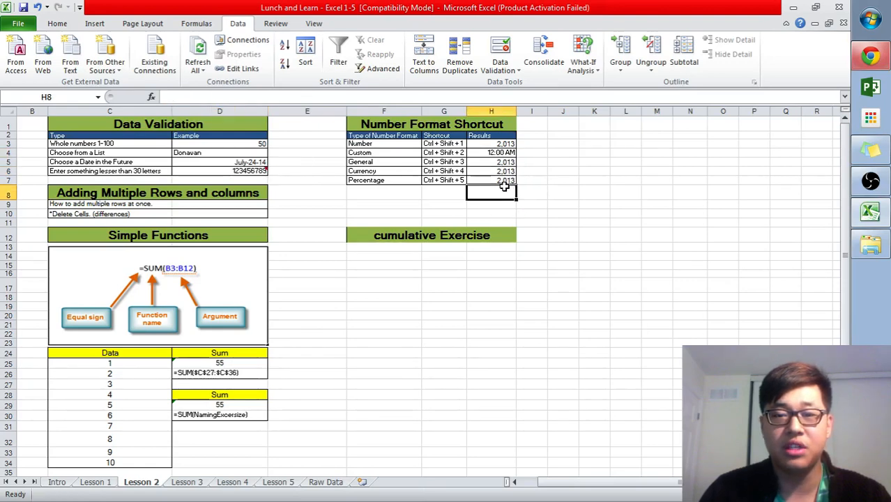
pyautogui.press('Left')
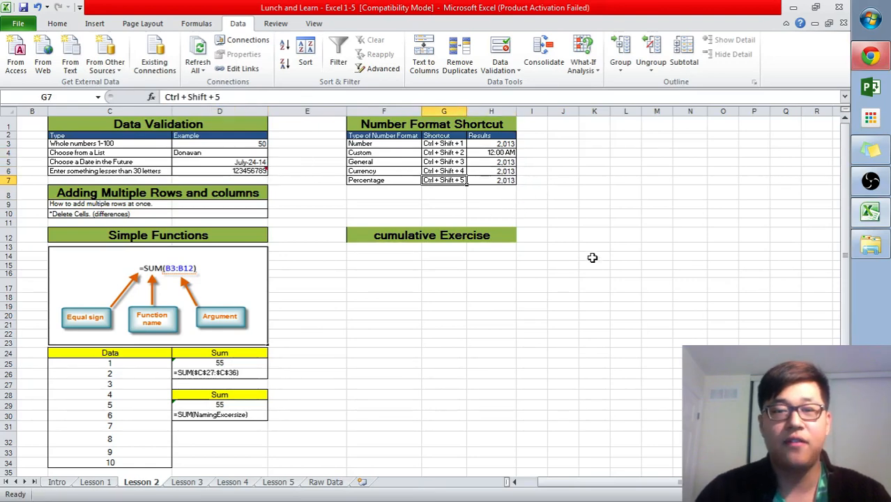
pyautogui.press('Down')
pyautogui.press('Left')
pyautogui.press('Down')
pyautogui.press('Right')
pyautogui.press('Down')
pyautogui.press('Left')
pyautogui.press('Up')
pyautogui.press('Right')
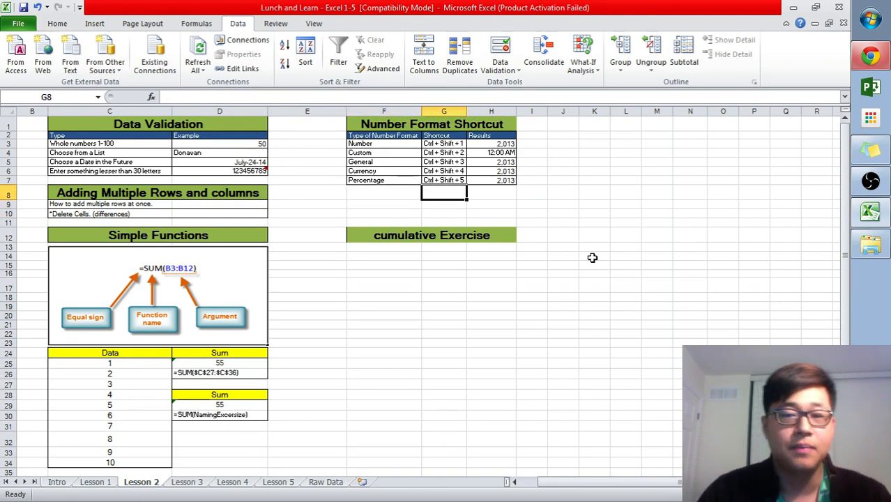
pyautogui.press('Left')
pyautogui.press('Right')
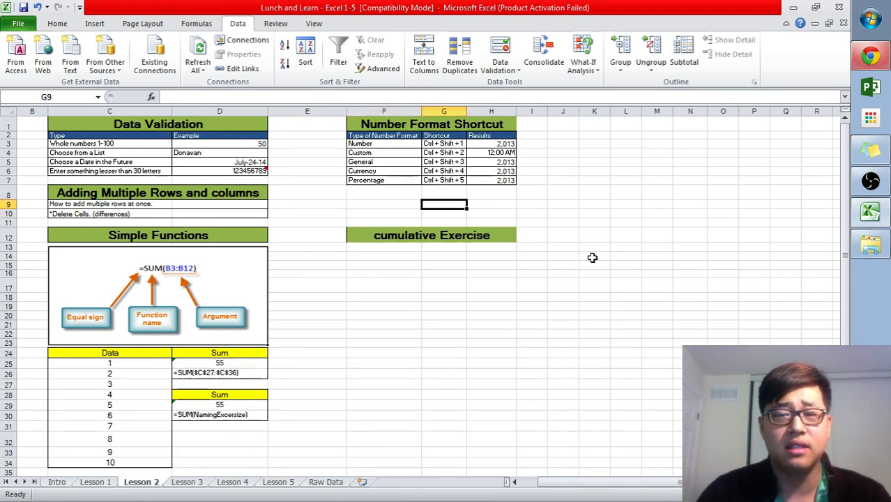
# Step: Add a comment with random filler text to the Percentage result cell H7
pyautogui.press('Up')
pyautogui.press('Up')
pyautogui.press('Right')
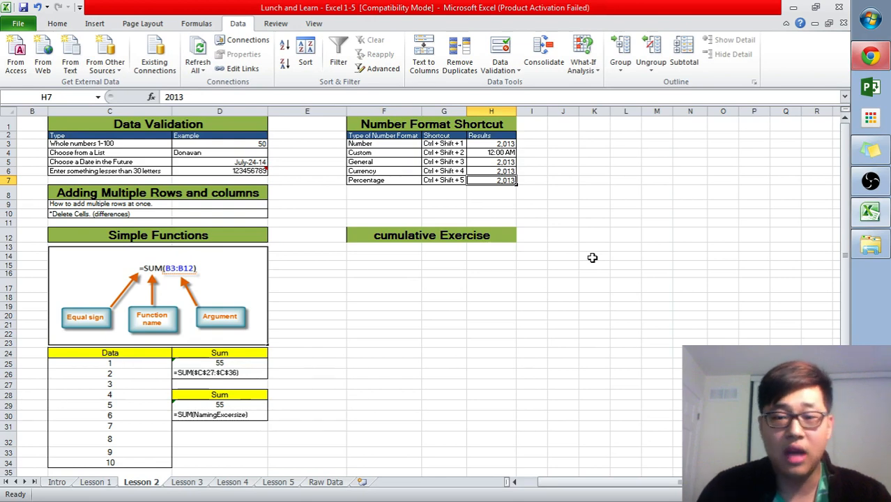
pyautogui.rightClick(504, 182)
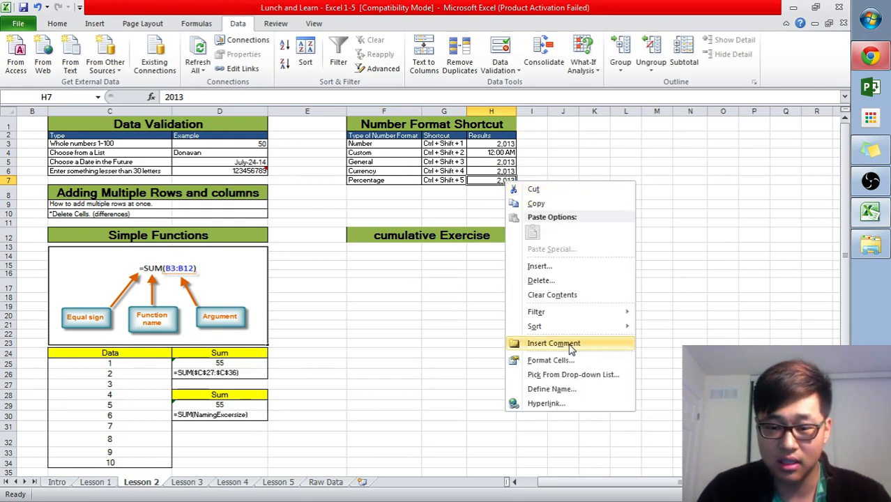
pyautogui.click(476, 179)
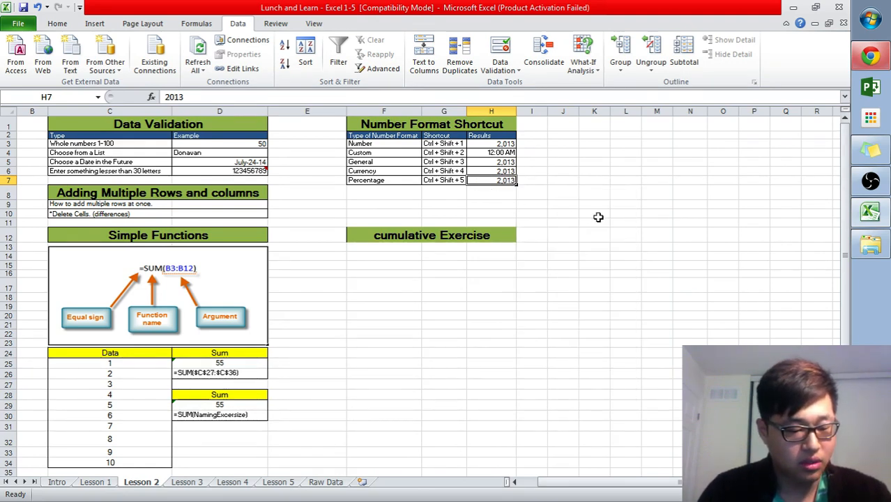
pyautogui.hotkey('shift', 'F2')
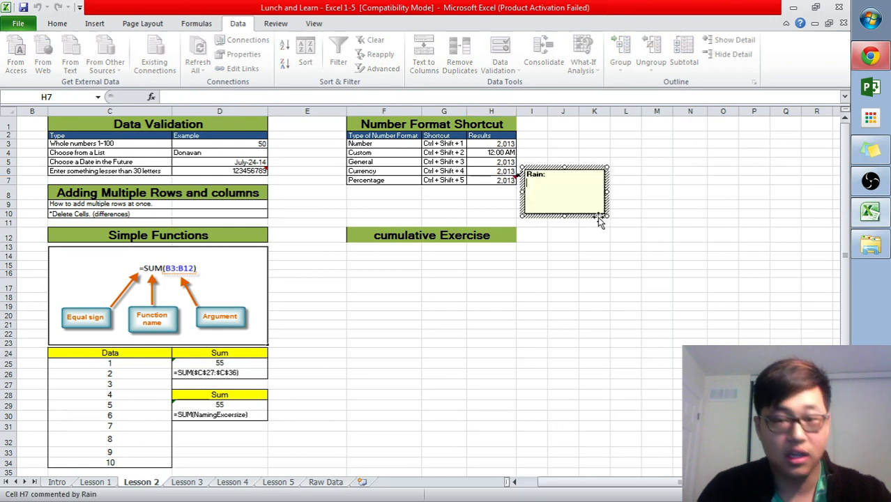
pyautogui.click(552, 186)
pyautogui.write('fjasdlfjasfas')
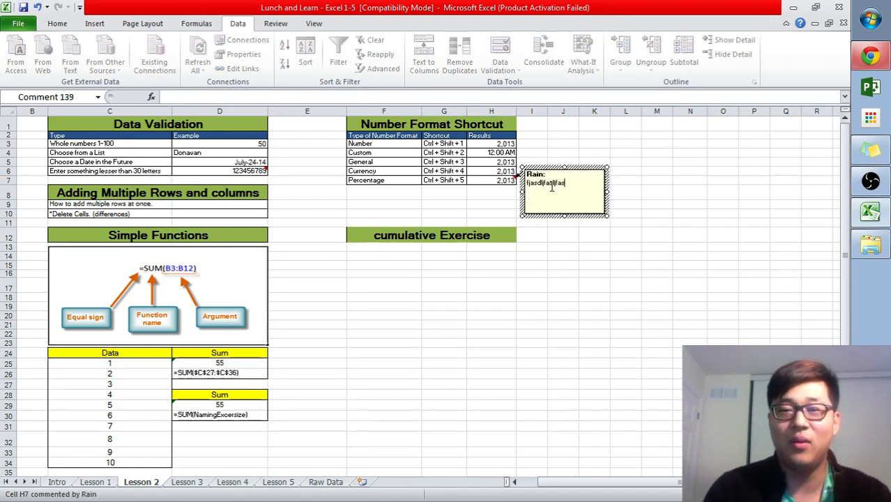
pyautogui.click(502, 155)
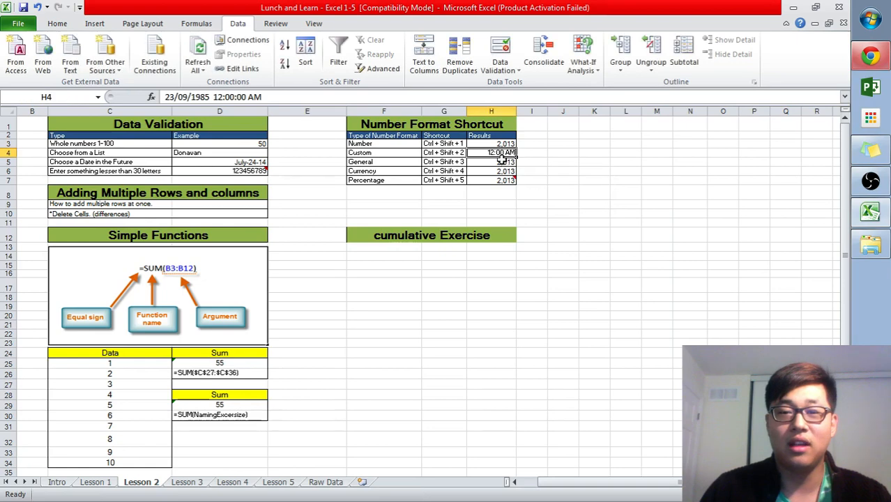
# Step: Add a comment reading "safsfdsaf" to the cumulative Exercise heading in F12
pyautogui.click(470, 232)
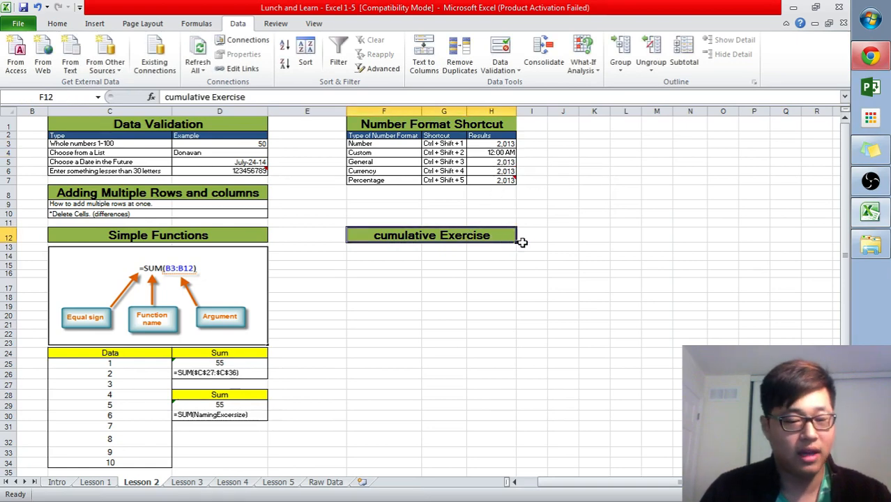
pyautogui.hotkey('shift', 'F2')
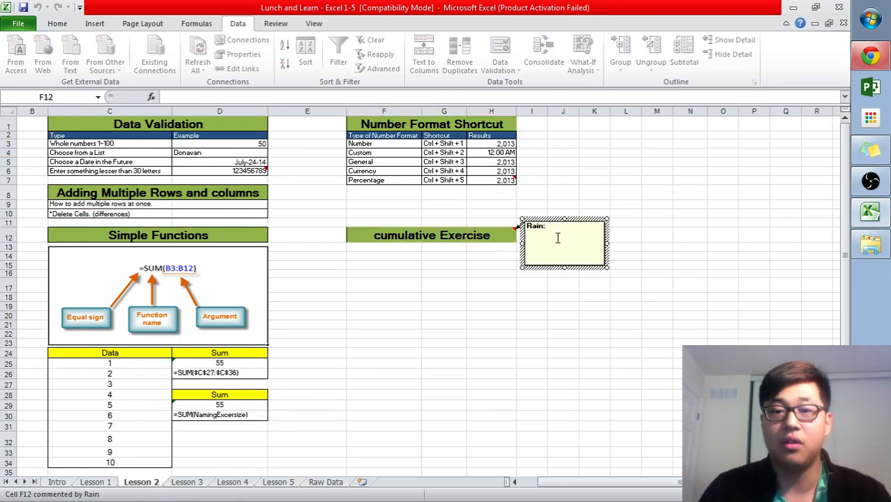
pyautogui.write('safsfdsaf')
pyautogui.click(601, 181)
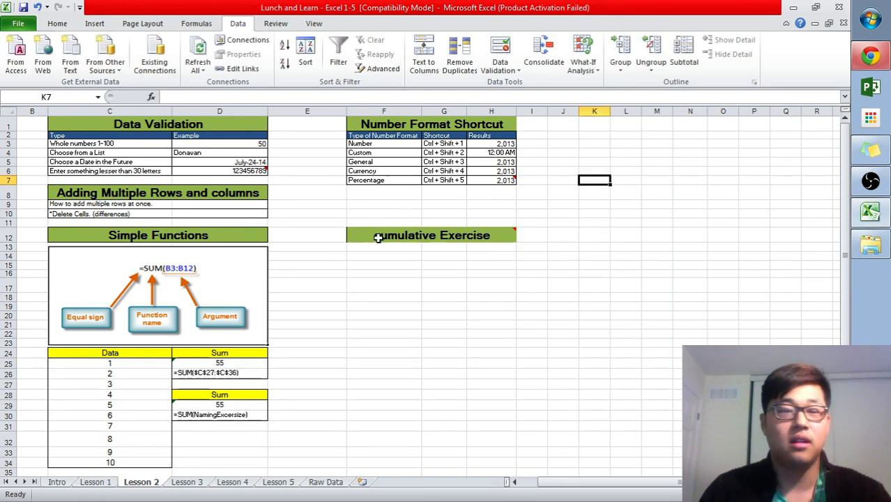
pyautogui.click(338, 223)
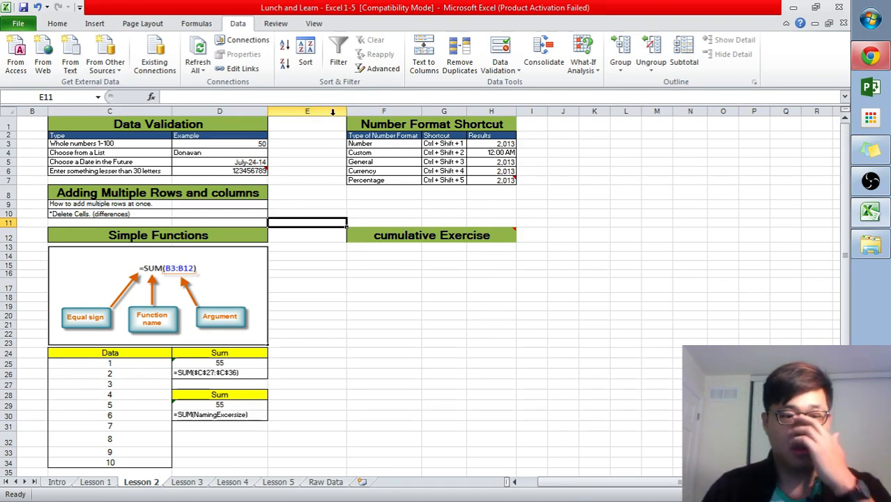
pyautogui.click(323, 111)
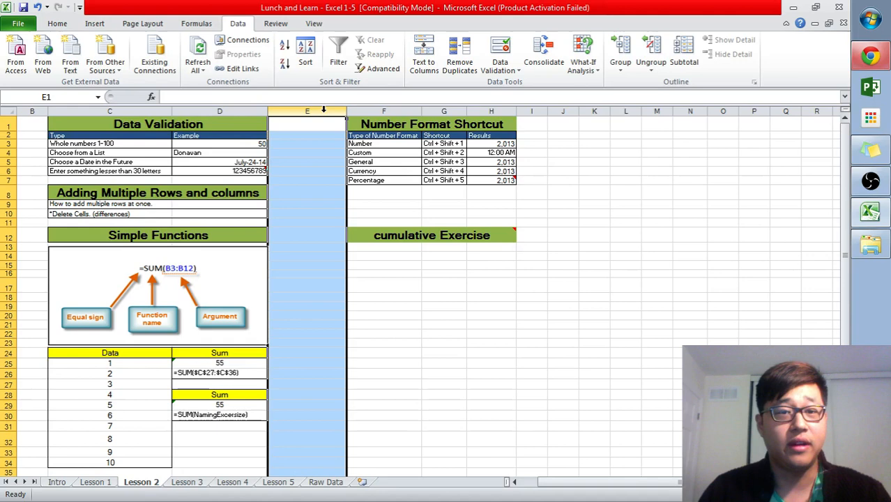
pyautogui.rightClick(360, 113)
pyautogui.rightClick(360, 114)
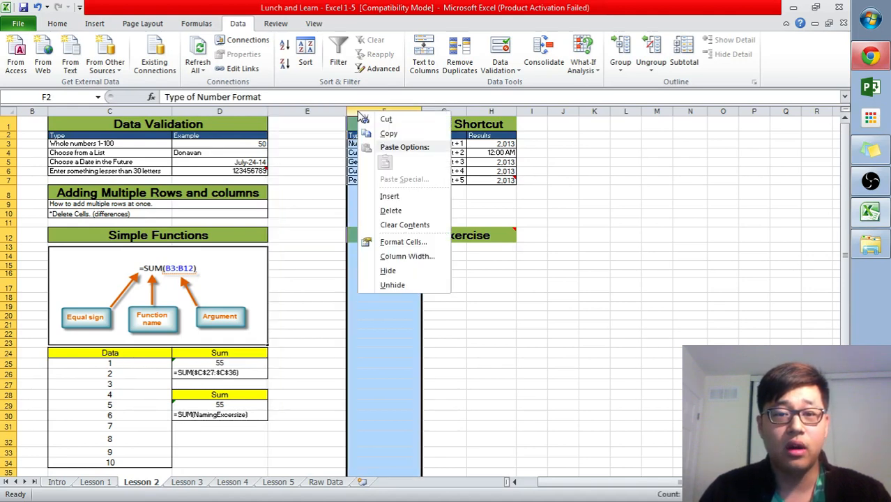
pyautogui.click(356, 109)
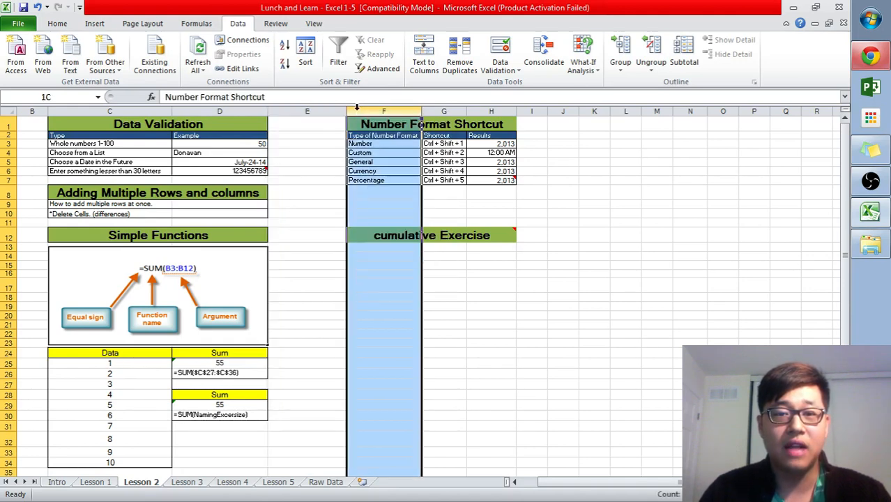
# Step: Insert four blank rows above row 11, adding them one at a time
pyautogui.moveTo(6, 223)
pyautogui.mouseDown()
pyautogui.moveTo(6, 305)
pyautogui.moveTo(5, 222)
pyautogui.mouseUp()
pyautogui.rightClick(7, 223)
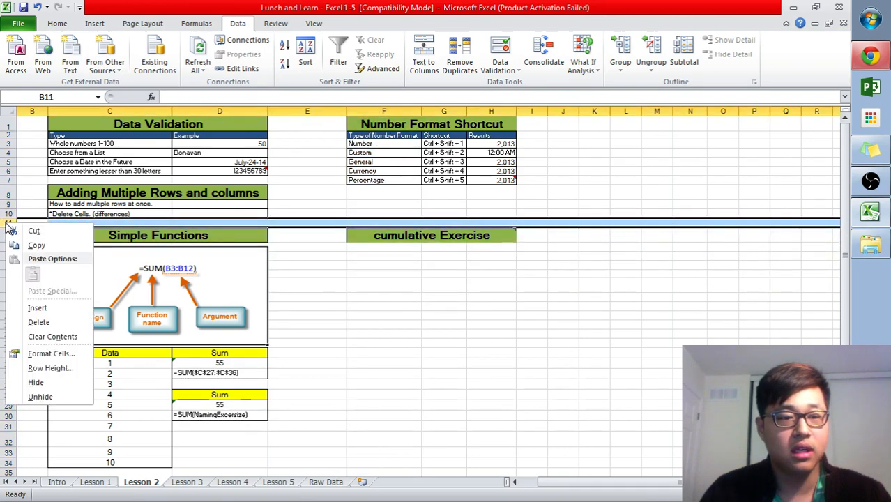
pyautogui.click(36, 308)
pyautogui.rightClick(10, 224)
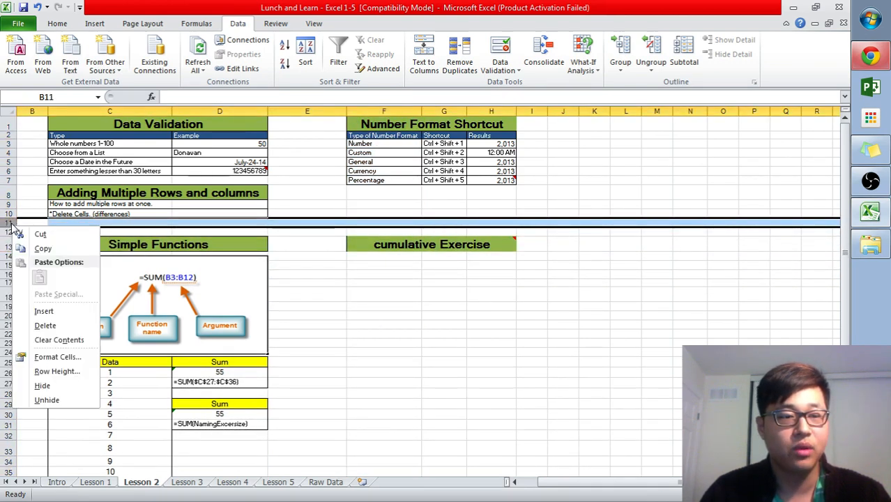
pyautogui.click(44, 311)
pyautogui.rightClick(10, 223)
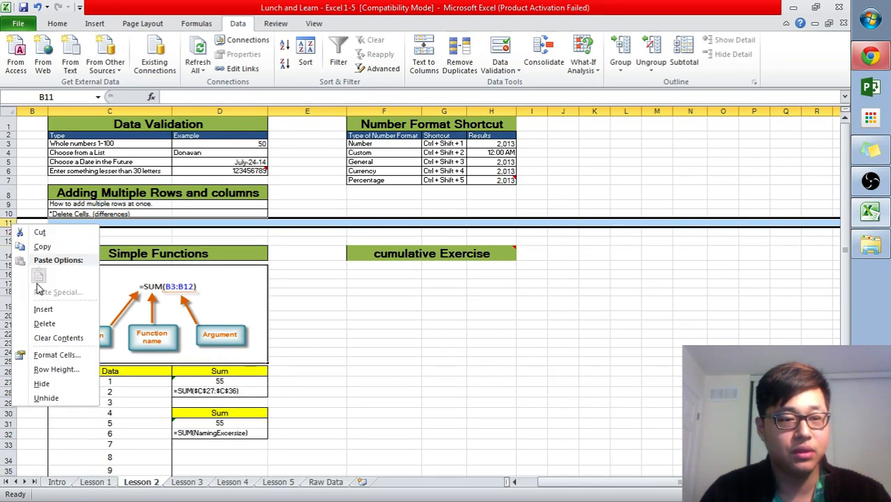
pyautogui.click(42, 309)
pyautogui.rightClick(9, 223)
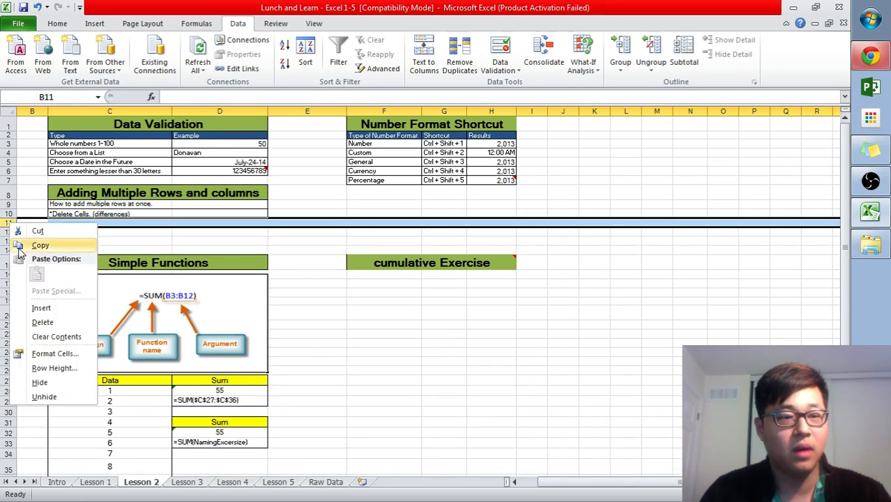
pyautogui.click(50, 311)
pyautogui.click(378, 269)
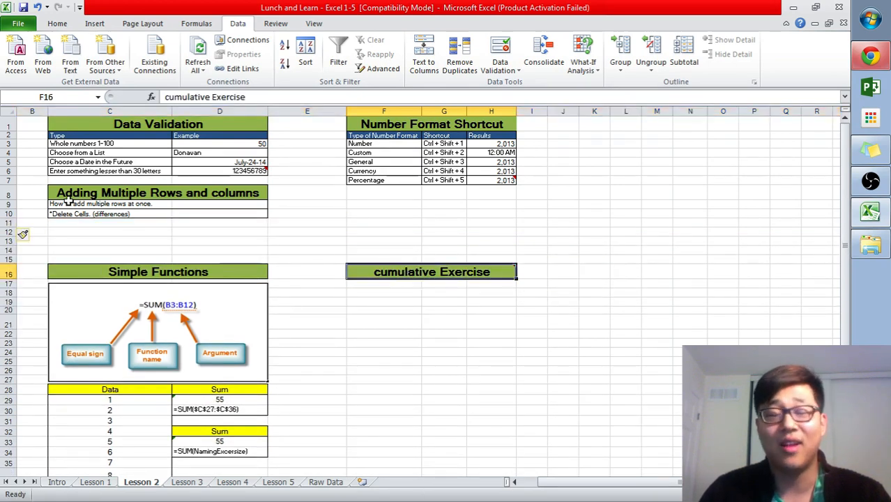
# Step: Insert ten blank rows at once above row 11 by using rows 11 to 20 as the selection
pyautogui.click(7, 223)
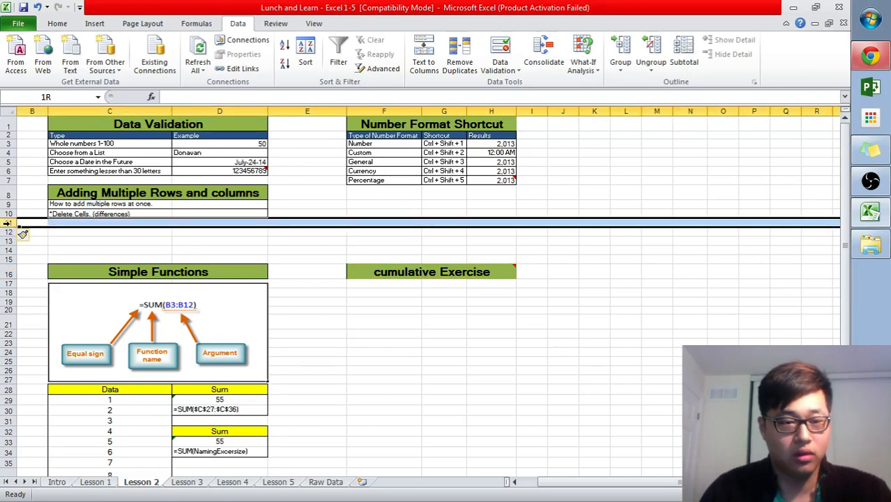
pyautogui.moveTo(7, 223); pyautogui.dragTo(9, 311)
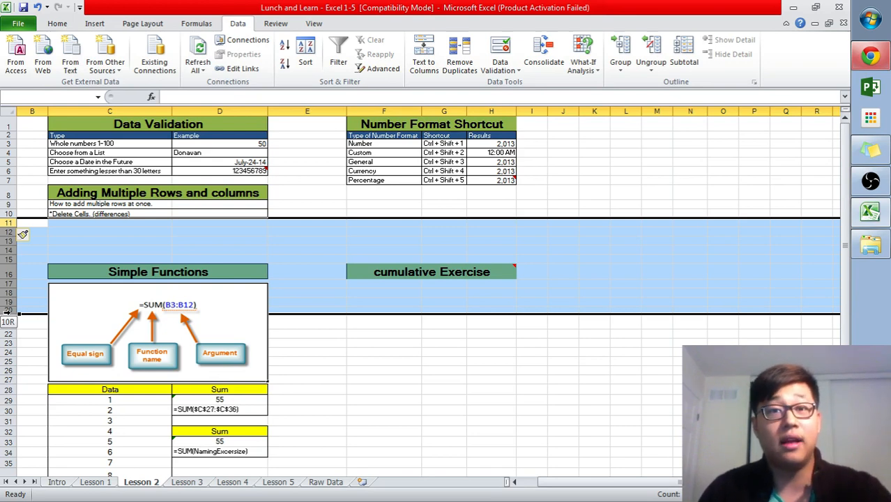
pyautogui.rightClick(10, 228)
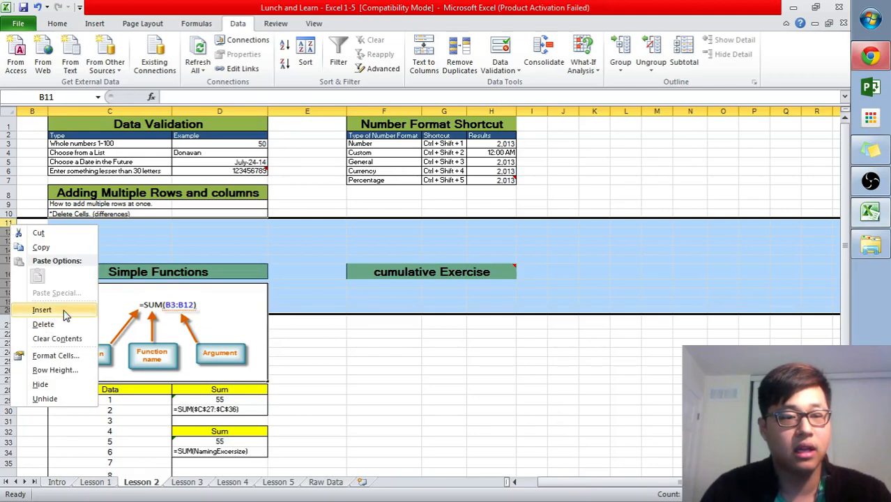
pyautogui.click(42, 309)
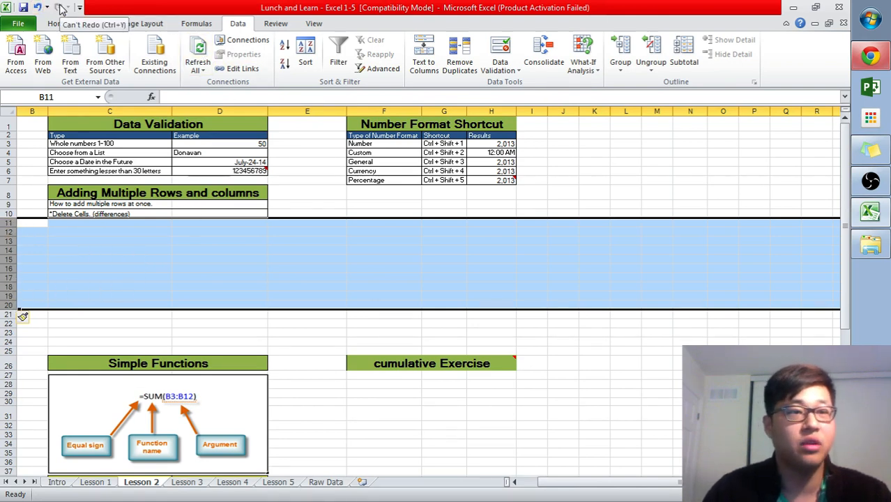
# Step: Undo all the row insertions above the Simple Functions heading
pyautogui.click(38, 7)
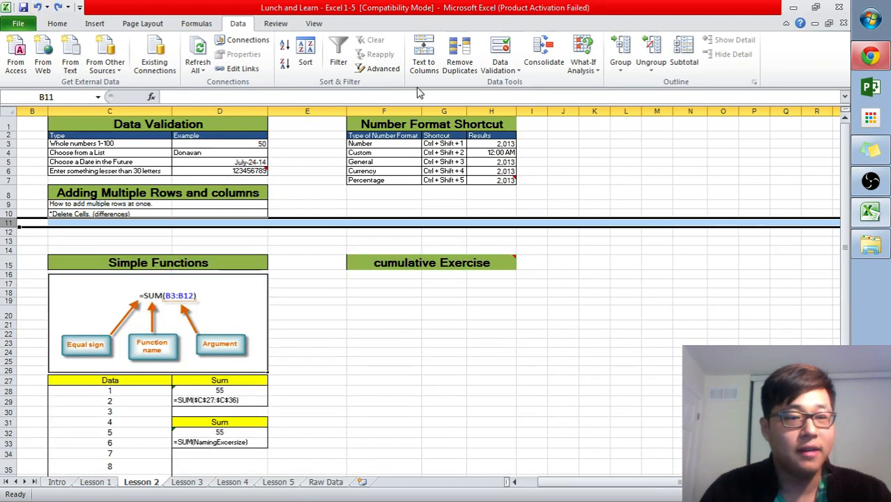
pyautogui.click(39, 7)
pyautogui.click(39, 7)
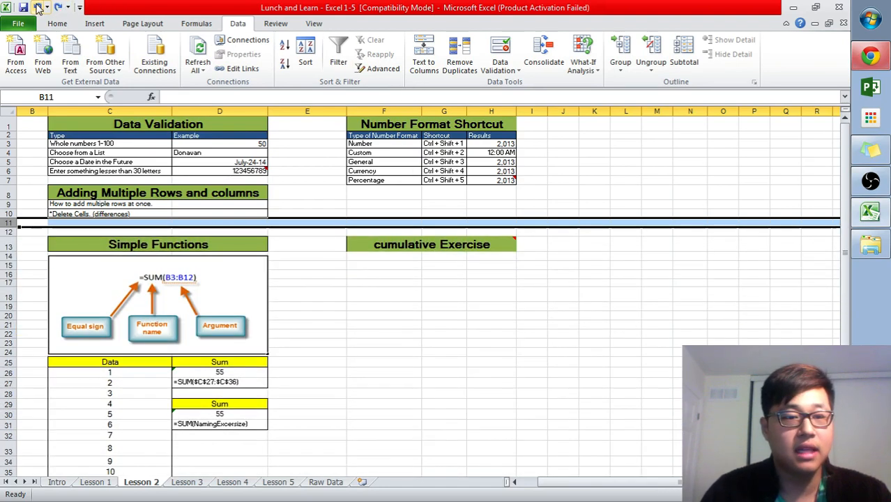
pyautogui.click(38, 7)
pyautogui.click(656, 273)
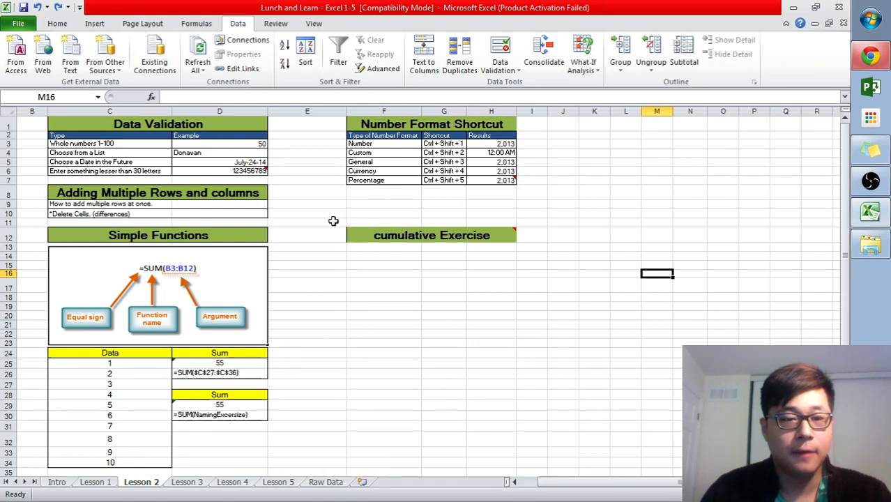
# Step: Delete the blank cells F11:H11 above the cumulative Exercise heading so the heading moves up one row
pyautogui.click(106, 214)
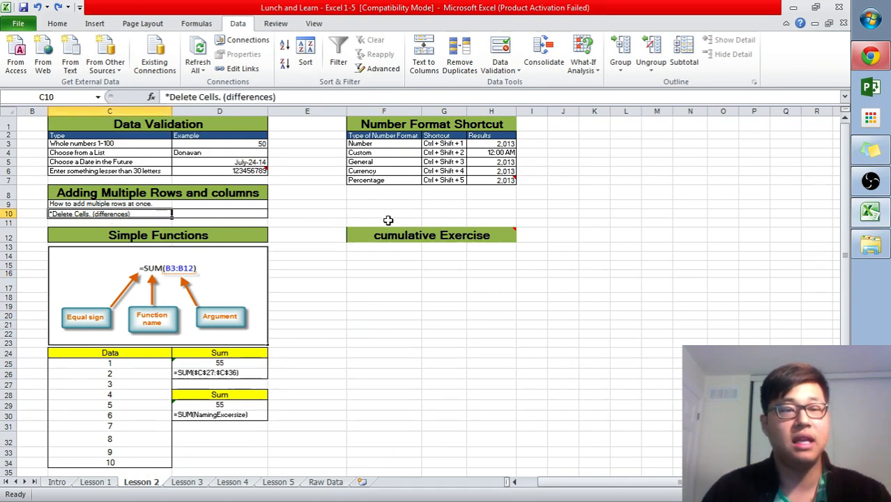
pyautogui.moveTo(401, 221); pyautogui.dragTo(498, 222)
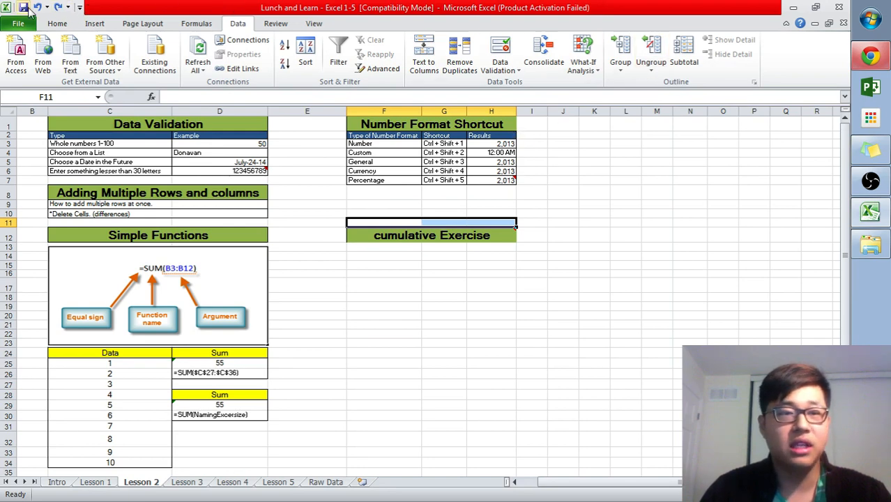
pyautogui.click(48, 25)
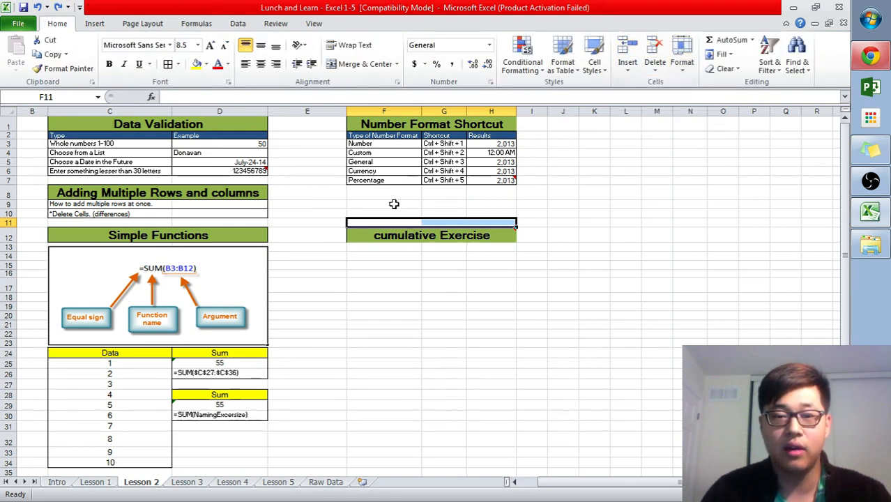
pyautogui.moveTo(378, 222); pyautogui.dragTo(483, 222)
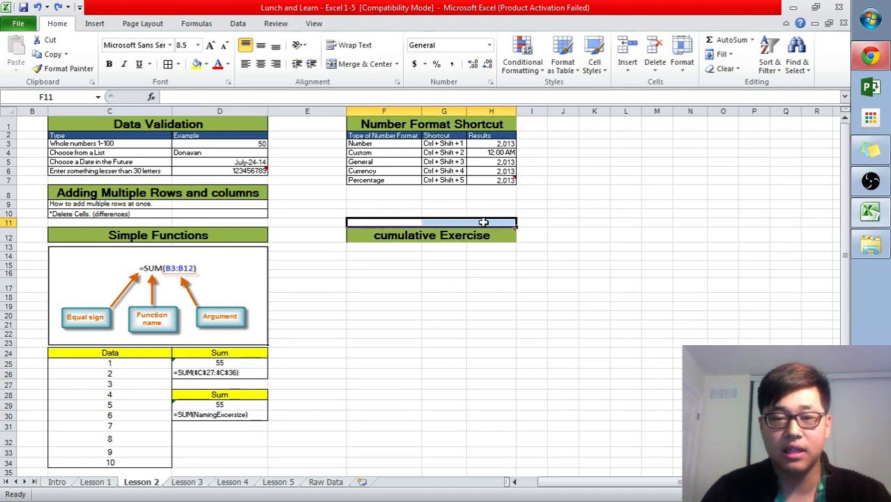
pyautogui.click(654, 45)
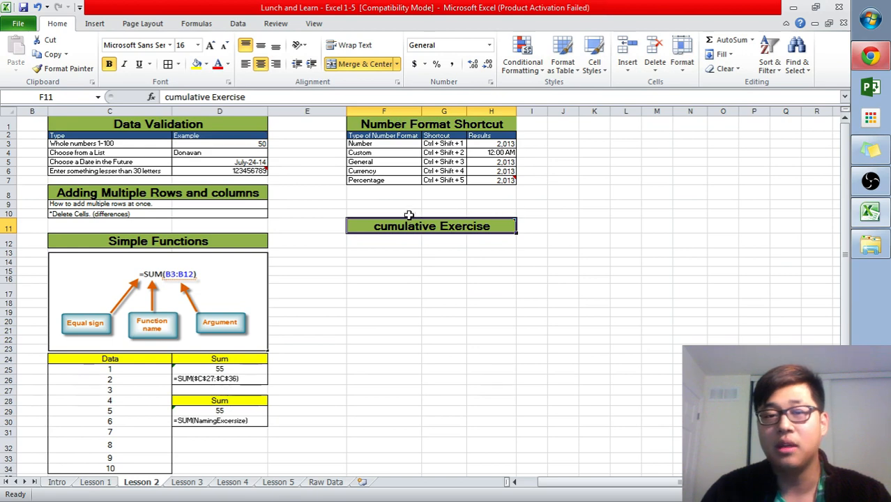
# Step: Try to delete the blank cell E11 beside the cumulative Exercise heading, accepting that merged cells may be unmerged
pyautogui.click(545, 228)
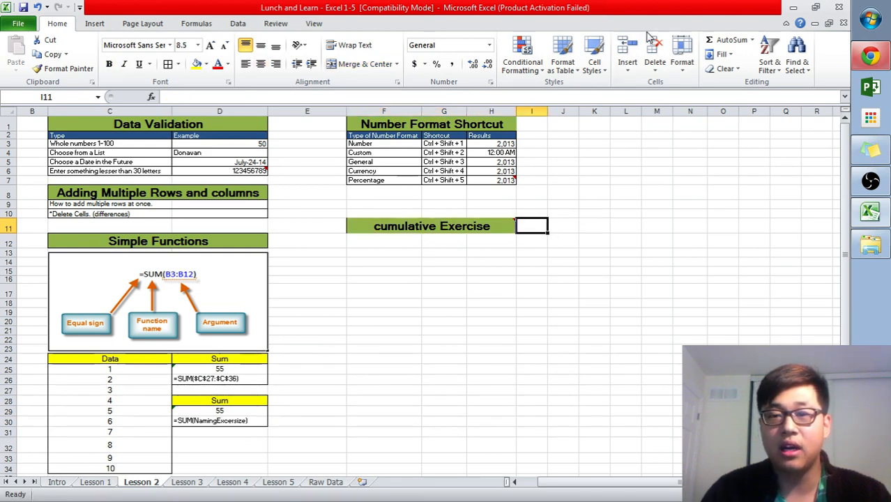
pyautogui.click(322, 225)
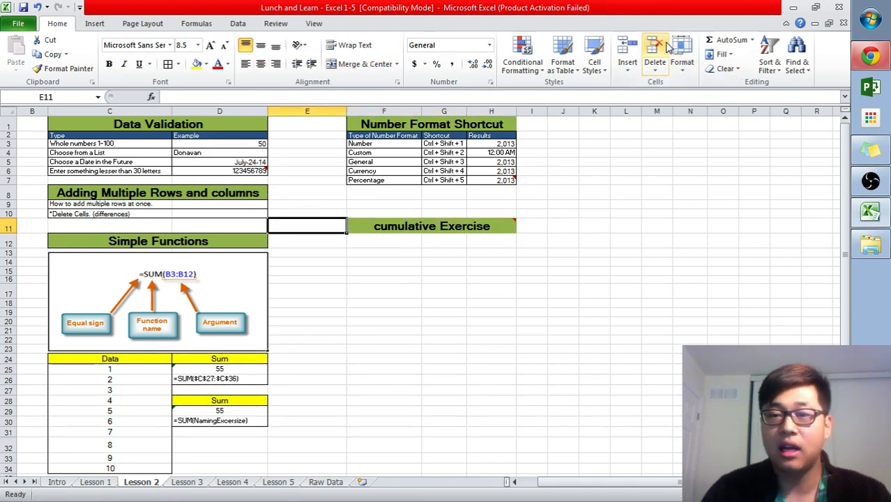
pyautogui.click(667, 46)
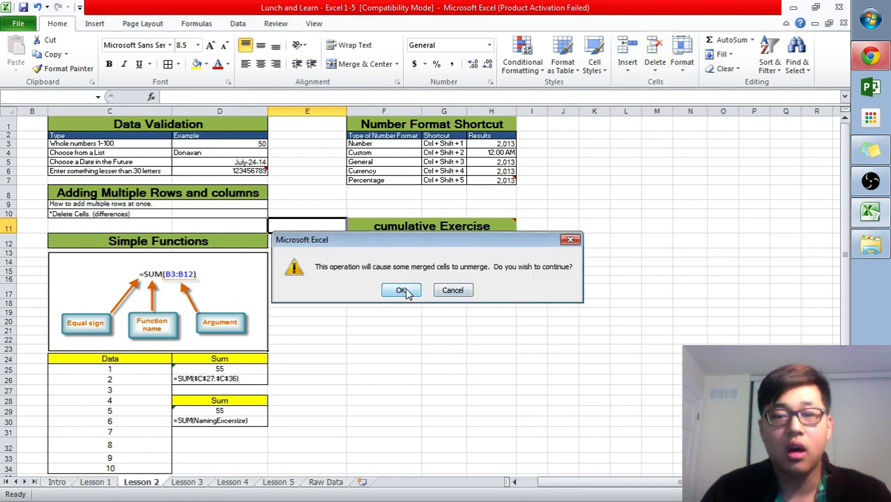
pyautogui.click(402, 291)
# Step: Delete the blank cell E7 beside the Percentage row, and undo that deletion
pyautogui.click(342, 182)
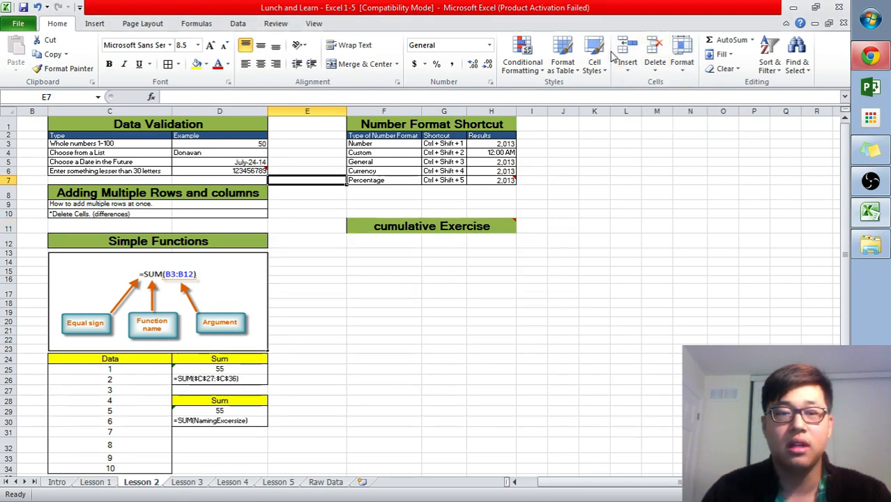
pyautogui.click(655, 50)
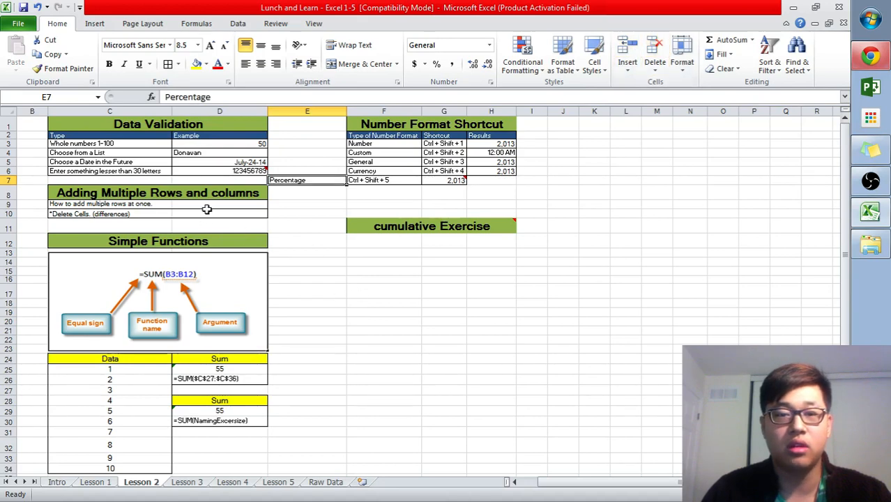
pyautogui.click(37, 7)
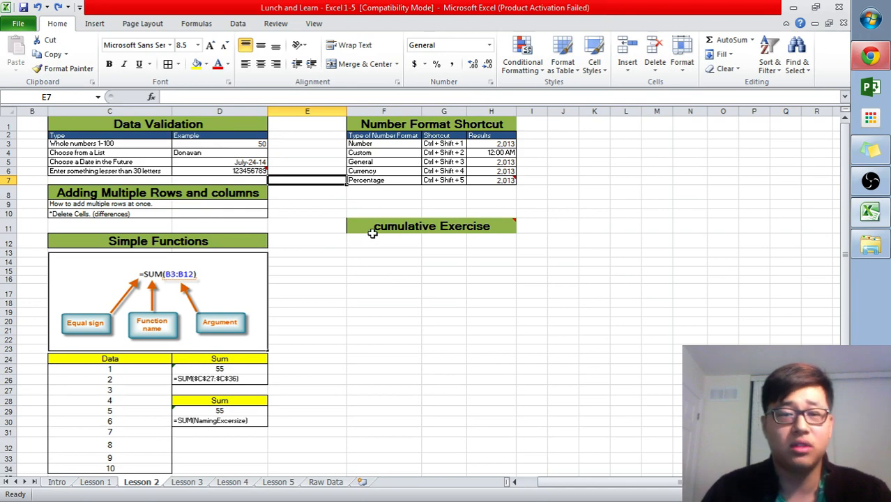
pyautogui.click(375, 225)
pyautogui.click(377, 214)
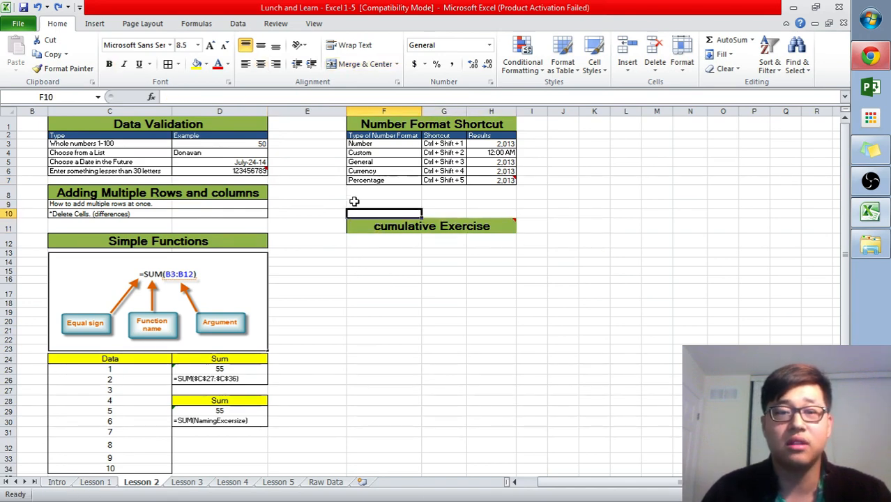
pyautogui.click(346, 182)
pyautogui.click(352, 189)
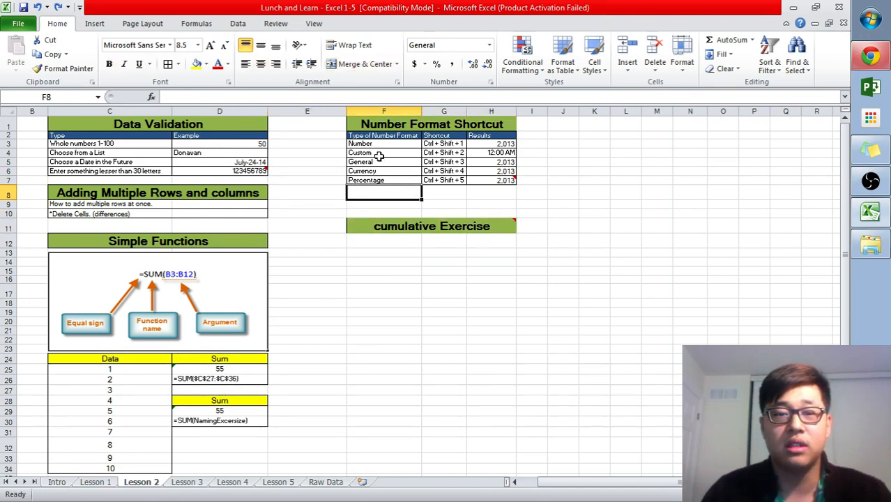
# Step: Delete the Currency cell F6 with the Shift cells left option, and undo that deletion
pyautogui.click(382, 172)
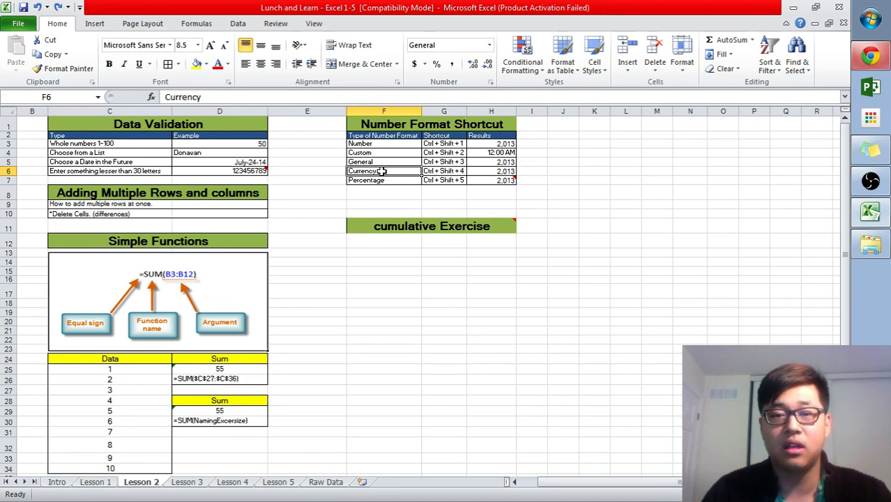
pyautogui.click(659, 69)
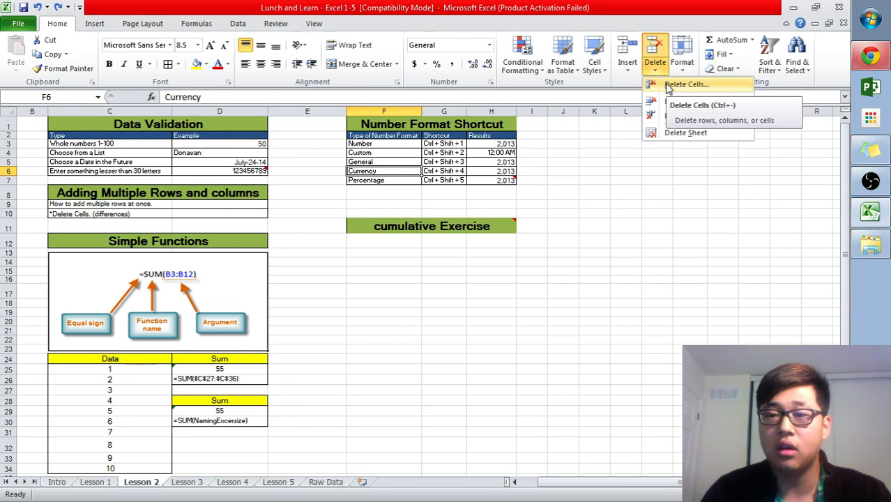
pyautogui.click(667, 85)
pyautogui.moveTo(457, 183); pyautogui.dragTo(608, 167)
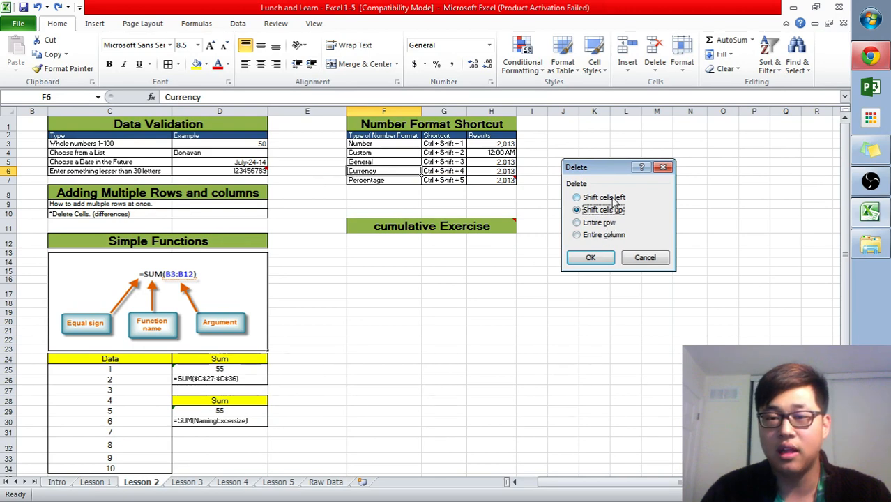
pyautogui.click(606, 198)
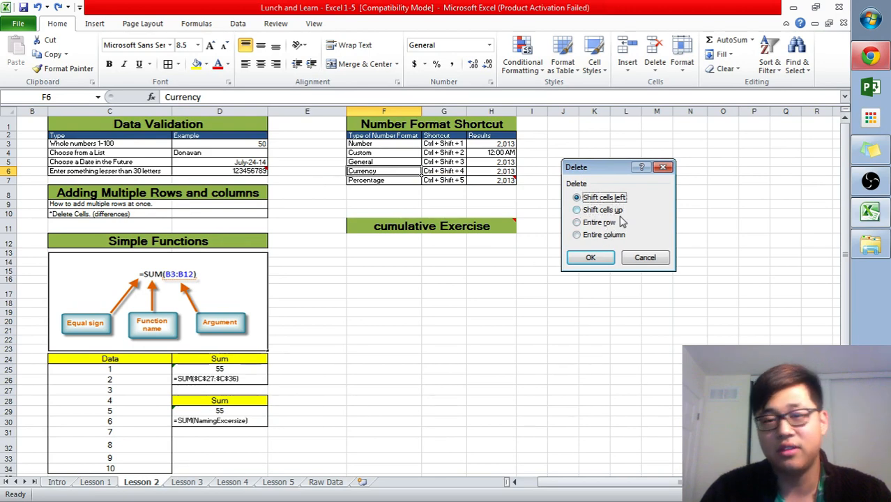
pyautogui.click(592, 258)
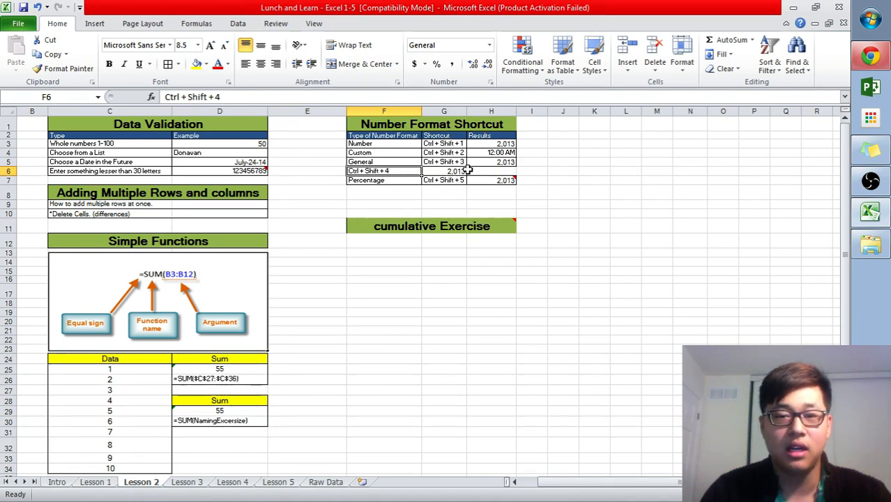
pyautogui.click(40, 7)
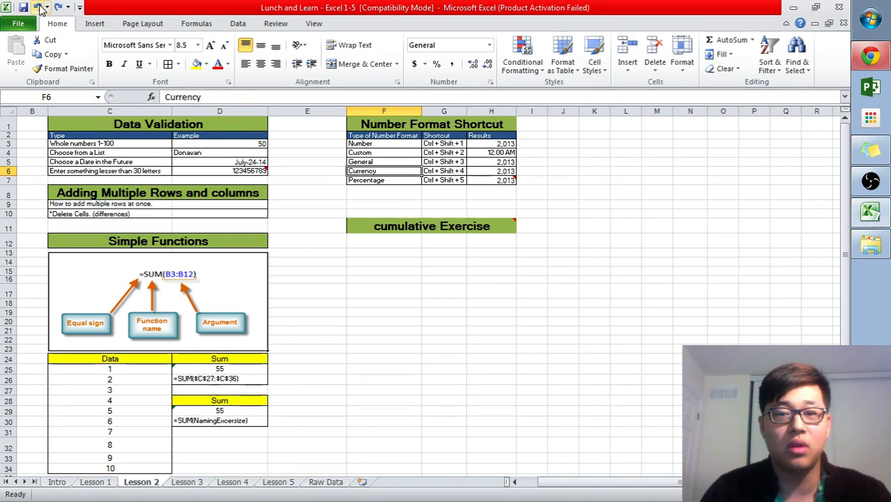
pyautogui.click(645, 240)
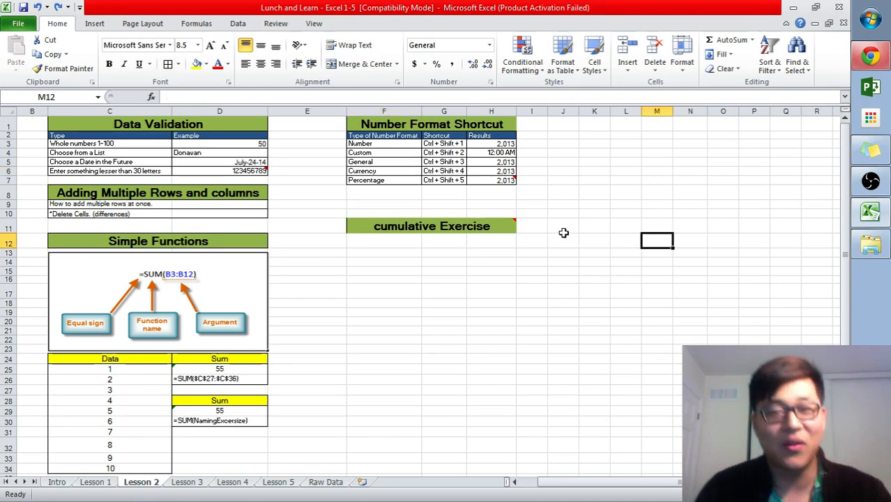
pyautogui.click(401, 202)
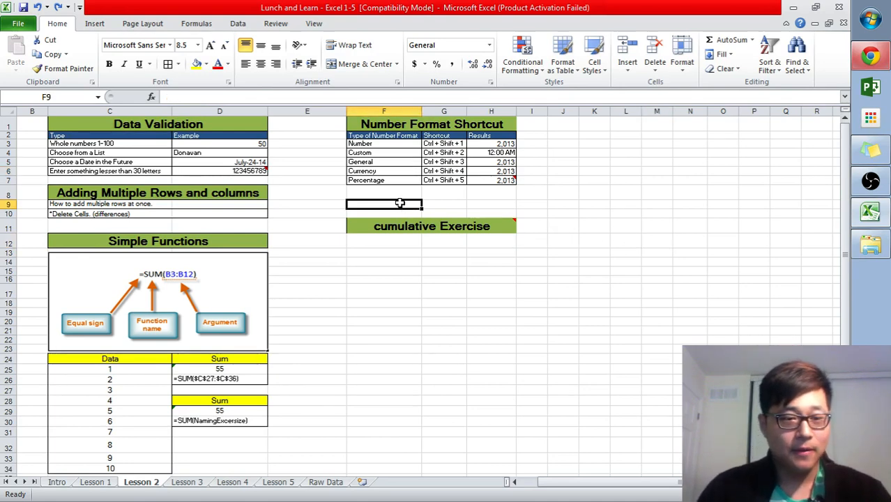
pyautogui.moveTo(390, 126); pyautogui.dragTo(398, 177)
pyautogui.click(403, 194)
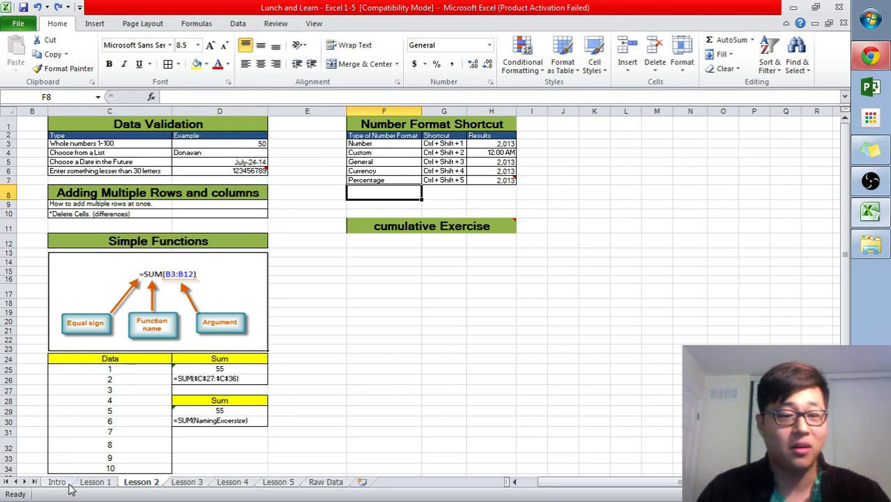
pyautogui.click(95, 482)
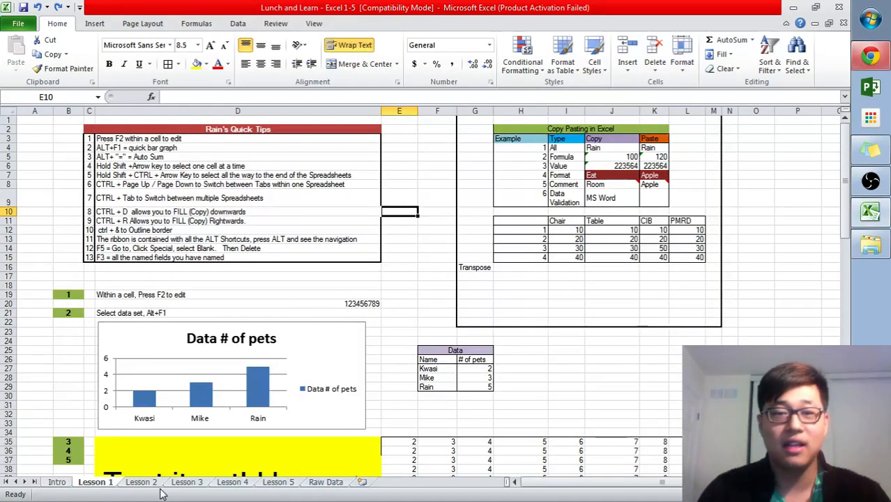
pyautogui.click(141, 483)
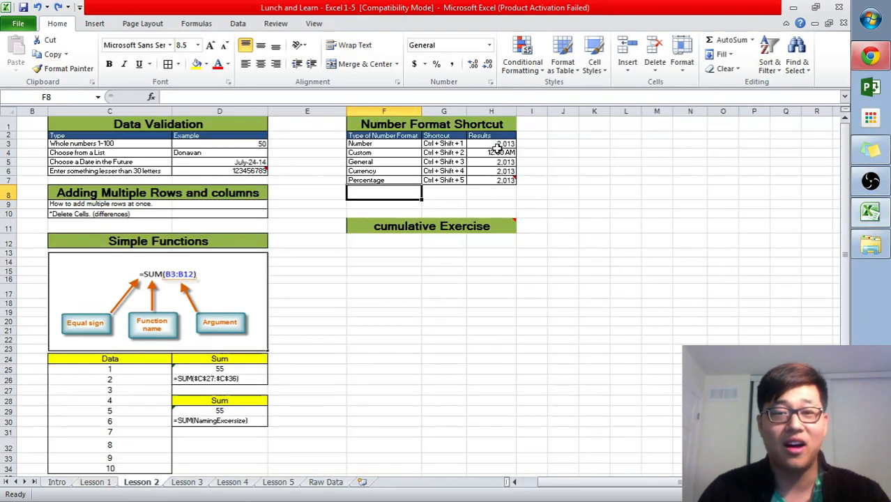
# Step: Format the results in H5:H7 as Currency, and switch them to the Number format with two decimals
pyautogui.click(498, 145)
pyautogui.click(495, 189)
pyautogui.click(494, 173)
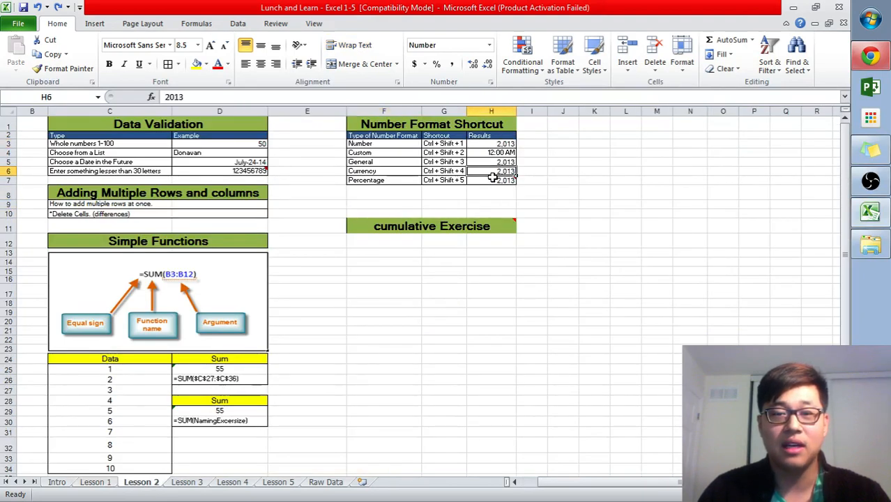
pyautogui.moveTo(493, 179); pyautogui.dragTo(494, 162)
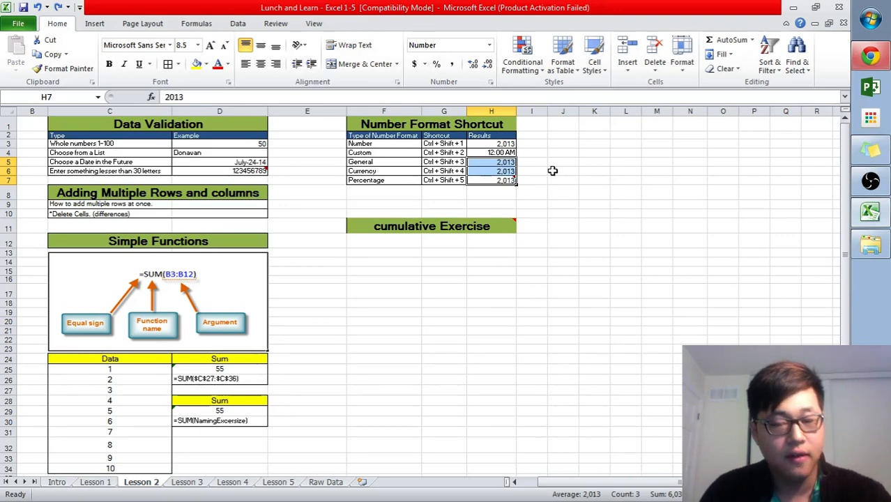
pyautogui.hotkey('ctrl', 'shift', '4')
pyautogui.moveTo(493, 163); pyautogui.dragTo(495, 183)
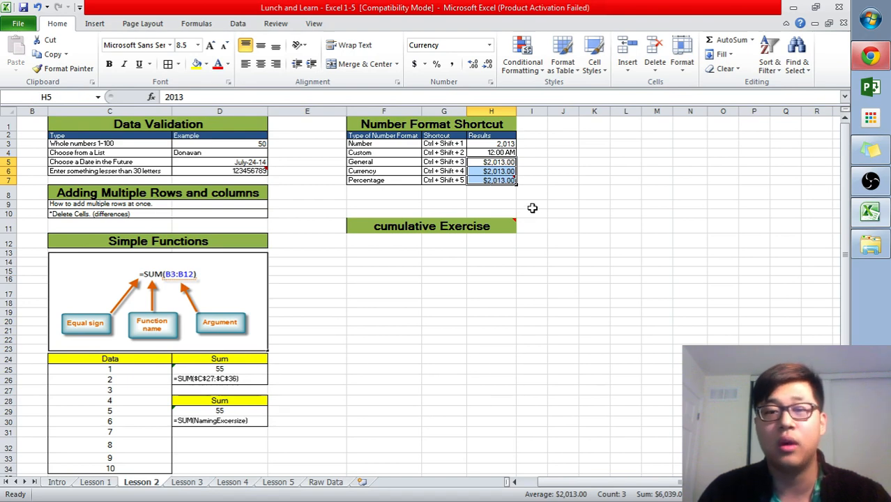
pyautogui.hotkey('ctrl', 'shift', '1')
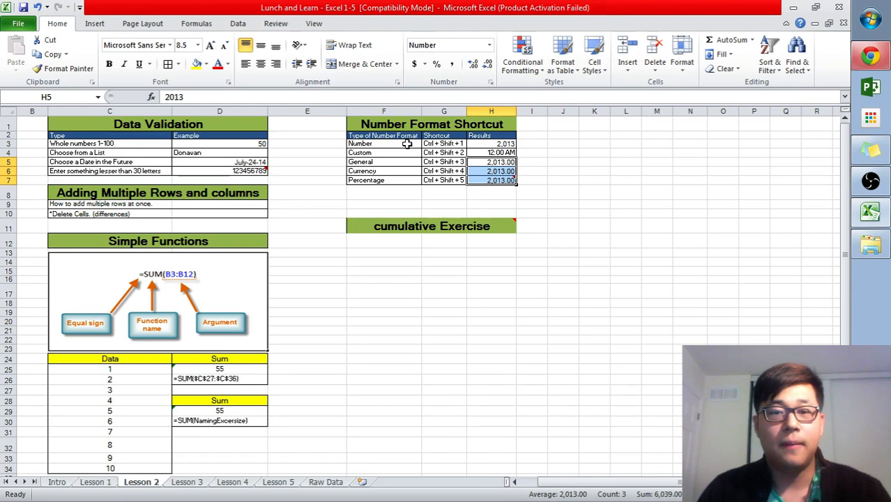
# Step: Apply the two-decimal Number format to the Number row's result in H3, and remove both decimal places
pyautogui.moveTo(480, 174); pyautogui.dragTo(501, 144)
pyautogui.click(501, 143)
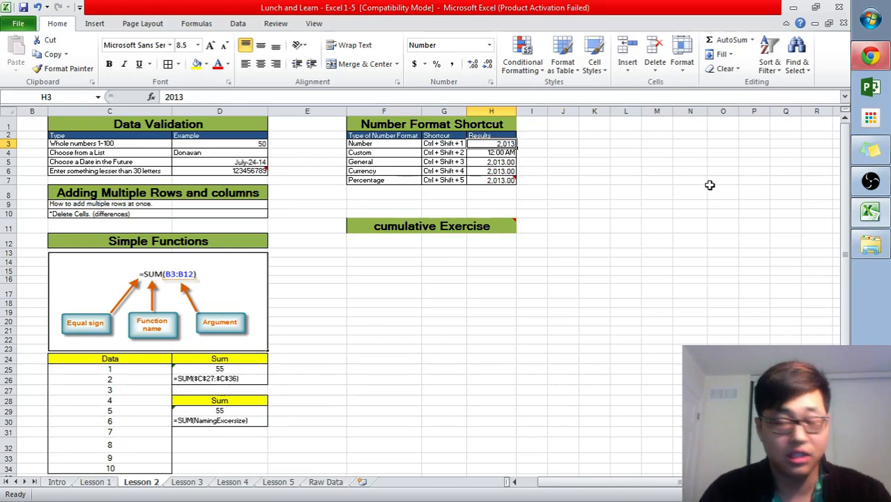
pyautogui.hotkey('ctrl', 'shift', '1')
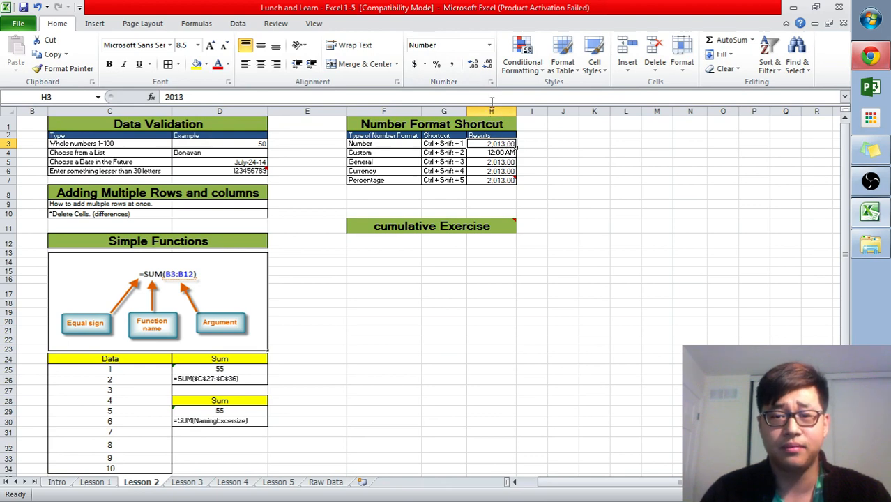
pyautogui.click(487, 64)
pyautogui.click(487, 64)
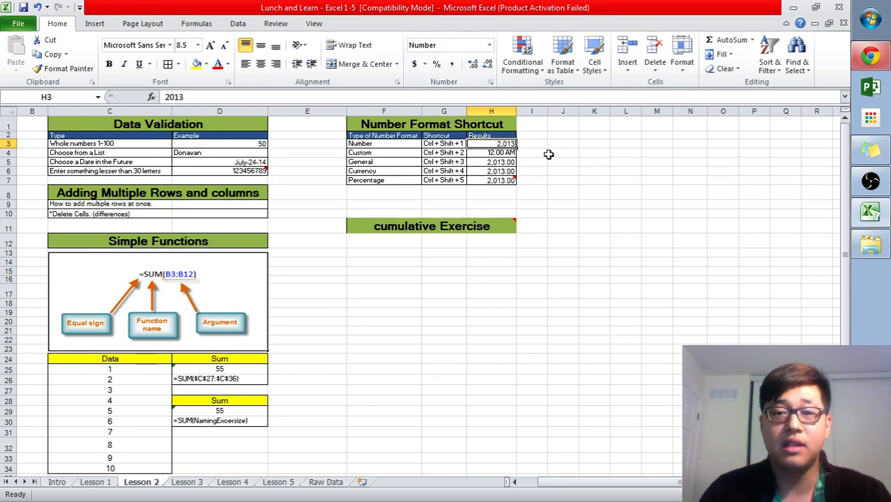
# Step: Apply the day-month-year date format to the General row's result in H5, and inspect its underlying date
pyautogui.click(507, 152)
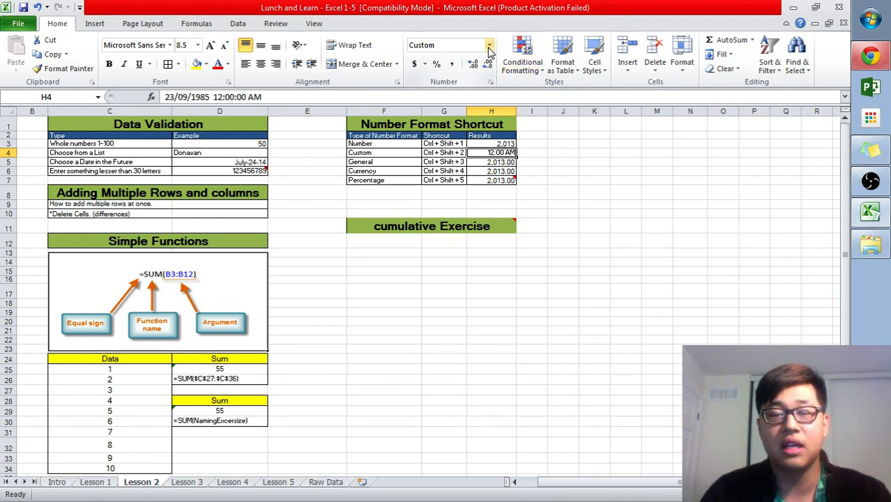
pyautogui.click(503, 162)
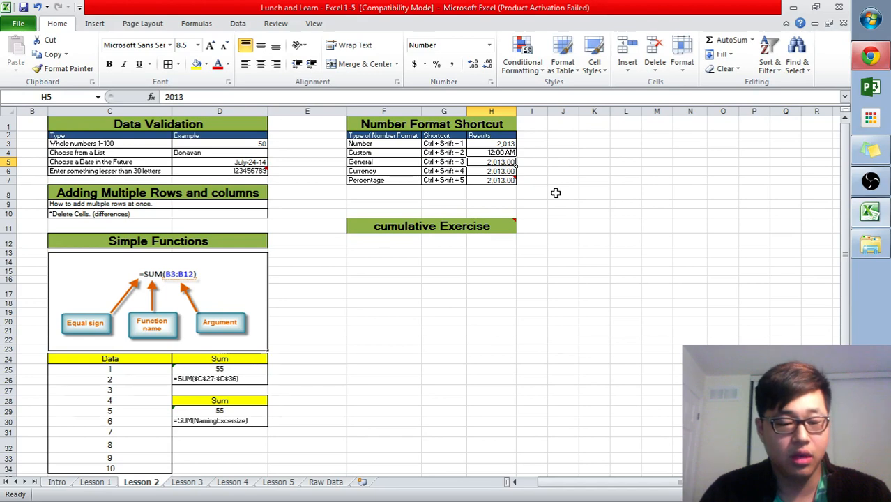
pyautogui.hotkey('ctrl', 'shift', '3')
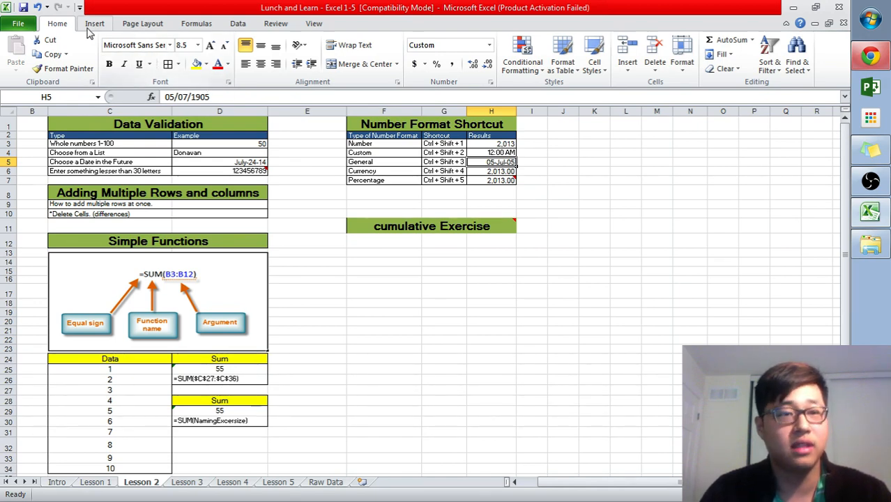
pyautogui.moveTo(235, 98); pyautogui.dragTo(166, 96)
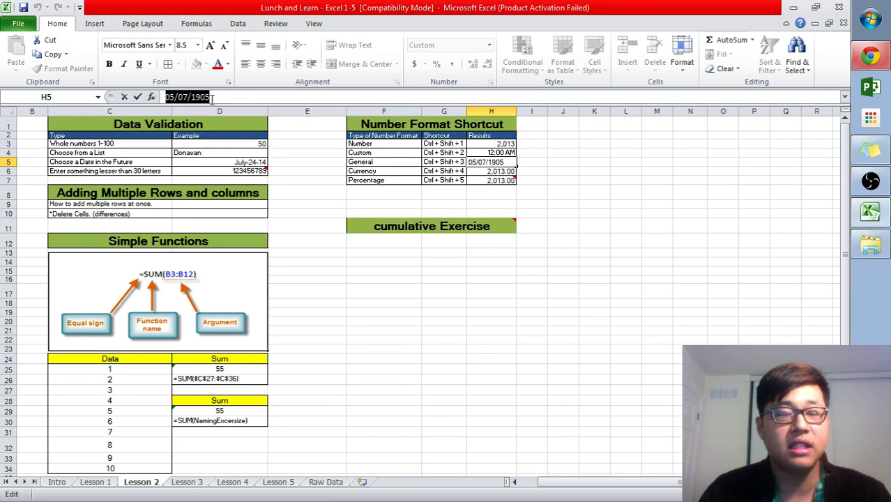
pyautogui.click(551, 171)
# Step: Enter 2656 in the blank cell L5 as a sample number for the date format
pyautogui.click(614, 163)
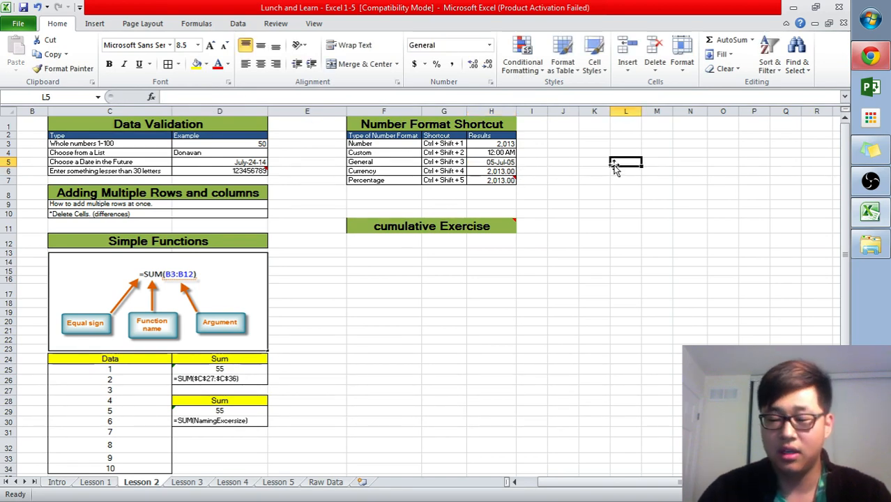
pyautogui.write('2656')
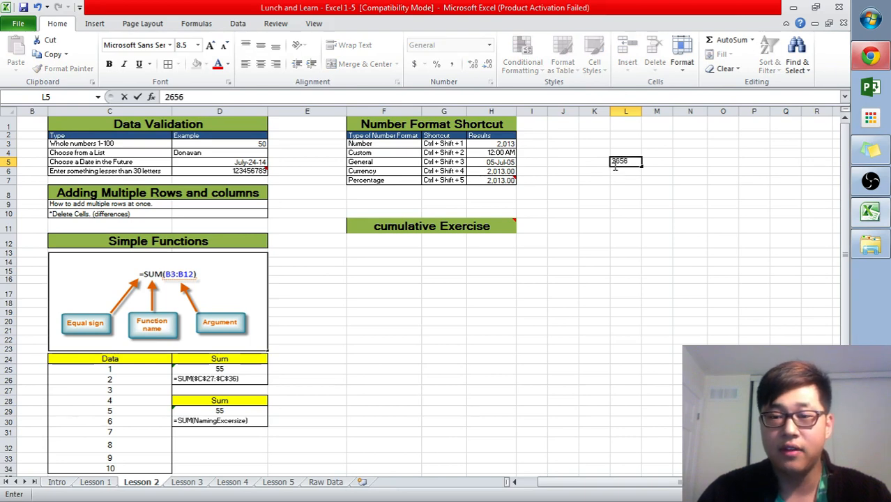
pyautogui.press('Return')
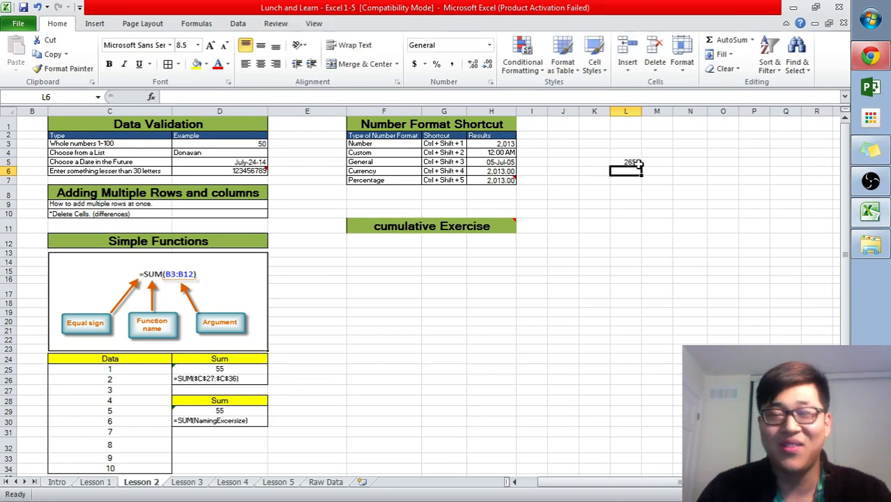
# Step: Apply the day-month-year date format to L5, and autofit column L to fit the date
pyautogui.click(631, 161)
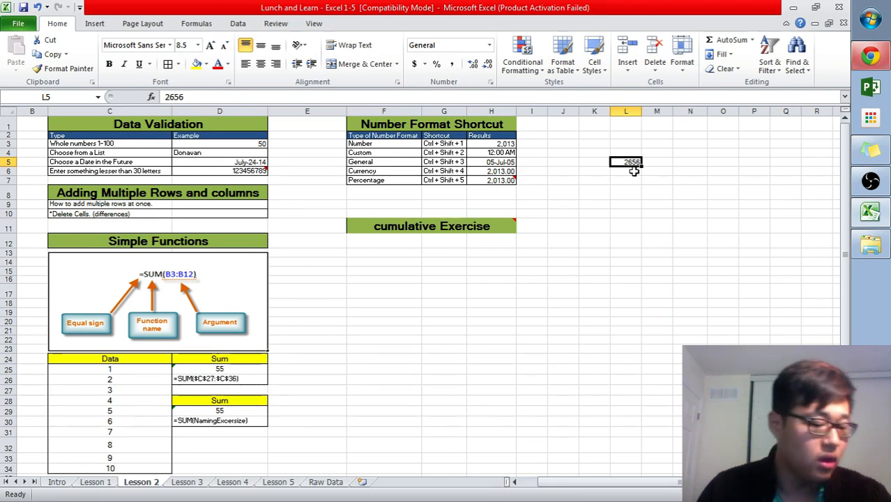
pyautogui.hotkey('ctrl', 'shift', '3')
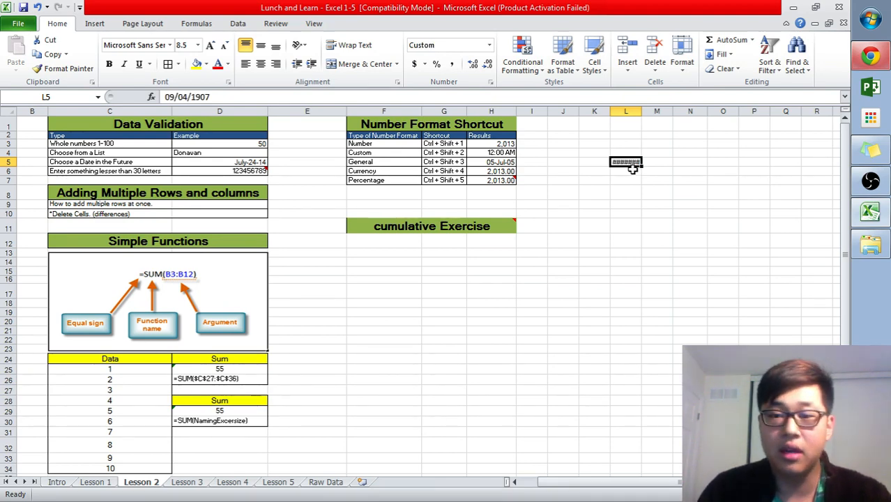
pyautogui.doubleClick(641, 110)
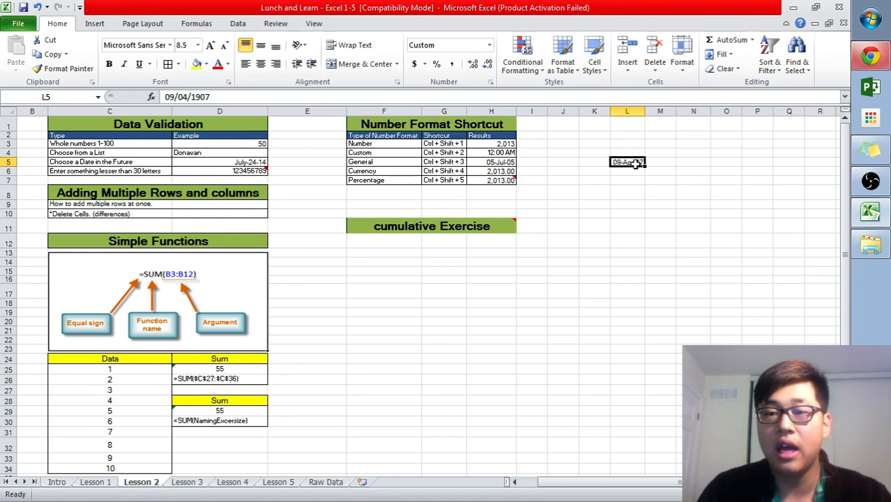
pyautogui.moveTo(165, 98); pyautogui.dragTo(220, 96)
pyautogui.click(221, 97)
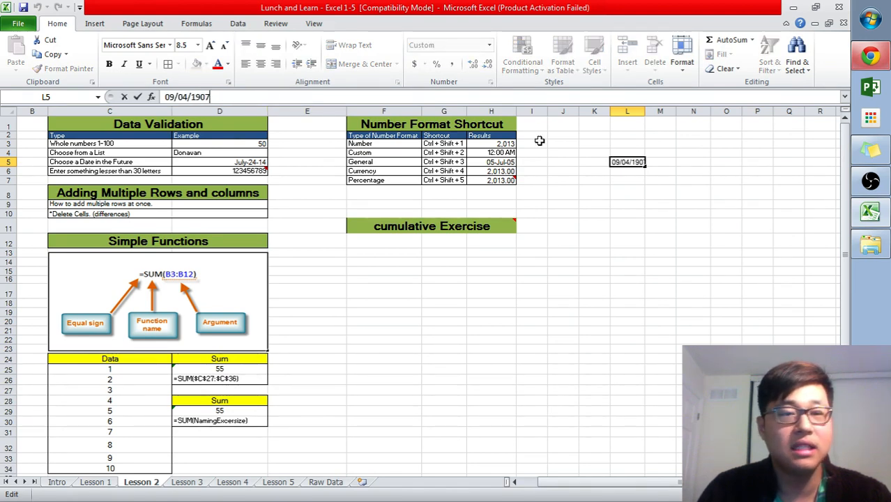
pyautogui.press('Tab')
pyautogui.click(635, 164)
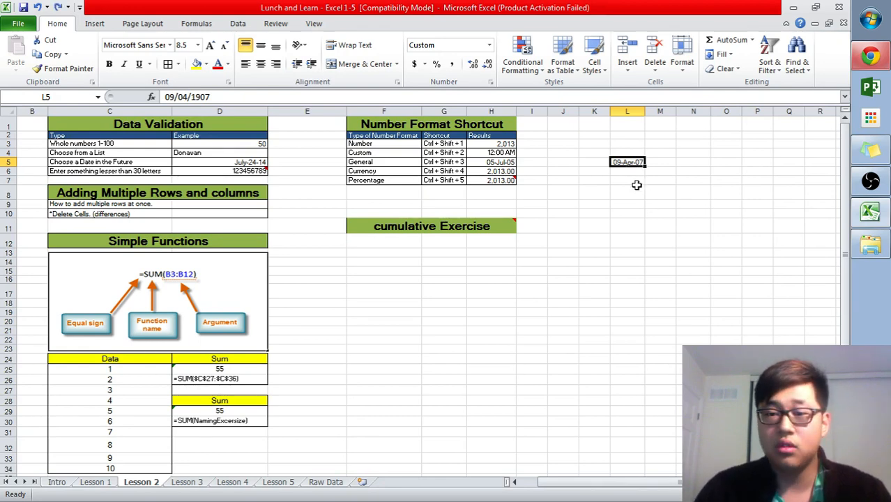
# Step: Return L5 to the General format, and clear its contents
pyautogui.hotkey('ctrl', 'shift', '`')
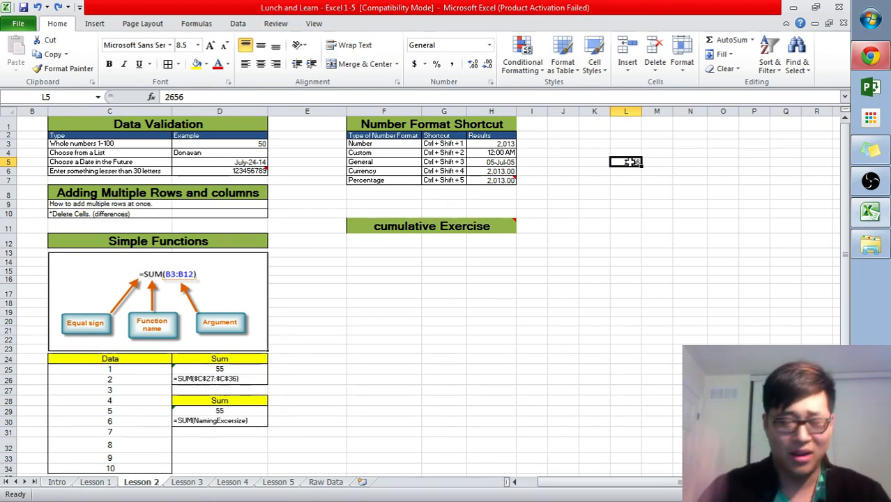
pyautogui.press('Delete')
pyautogui.press('Left')
pyautogui.press('Left')
pyautogui.press('Left')
pyautogui.press('Left')
pyautogui.press('Left')
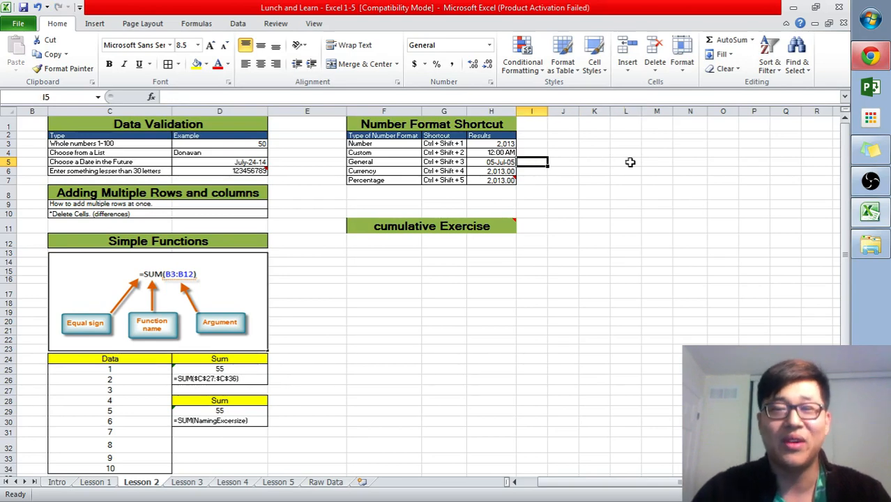
pyautogui.press('Left')
pyautogui.press('Down')
pyautogui.press('Left')
pyautogui.press('Down')
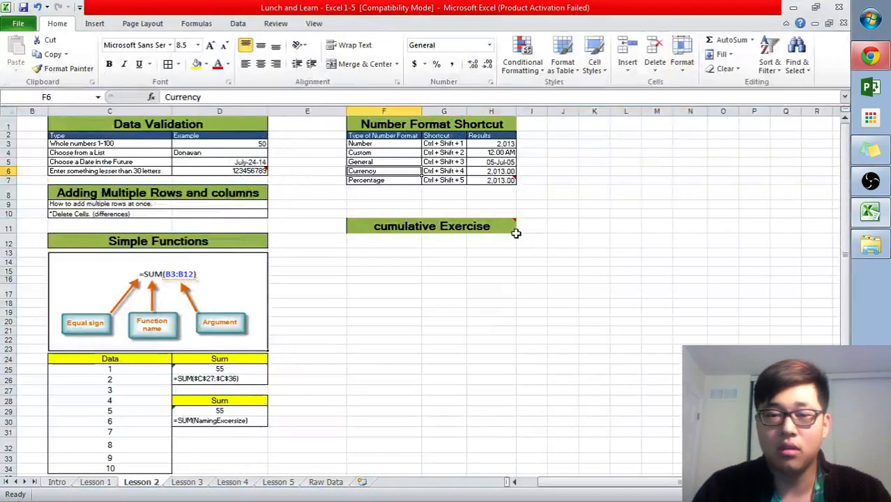
# Step: Apply the Currency format to the Currency row's result in H6
pyautogui.click(454, 195)
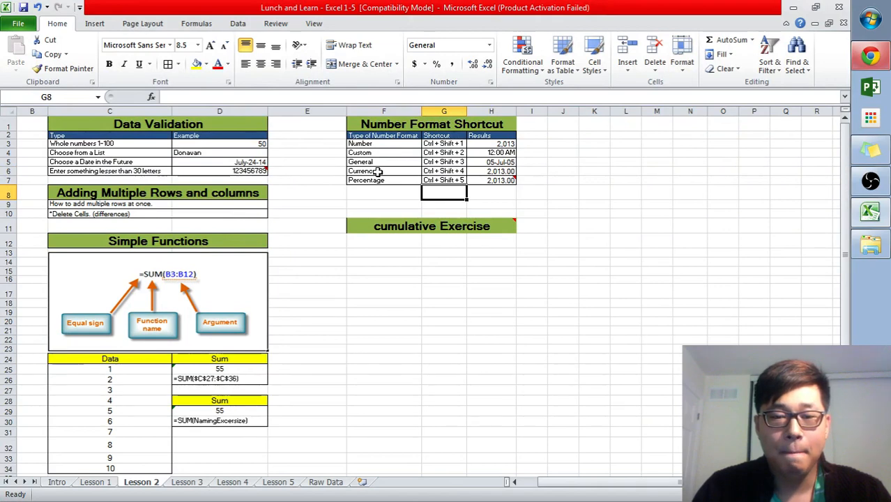
pyautogui.click(377, 172)
pyautogui.moveTo(488, 171); pyautogui.dragTo(368, 172)
pyautogui.click(486, 179)
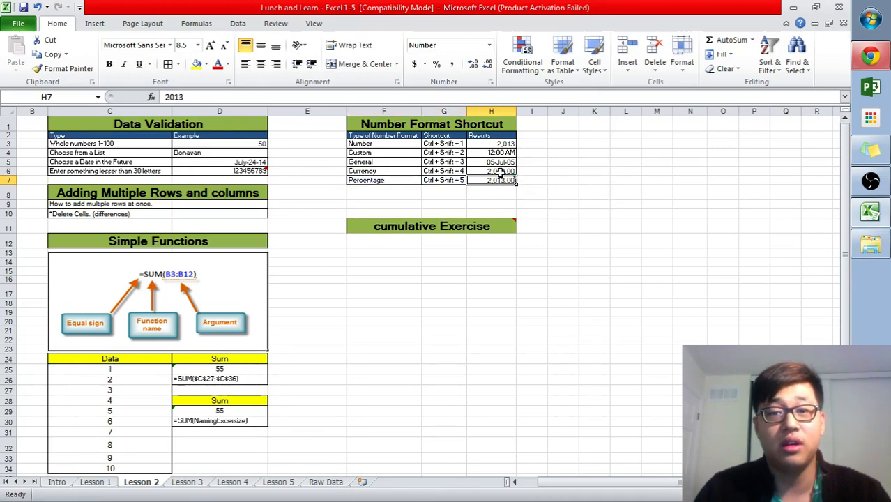
pyautogui.click(500, 172)
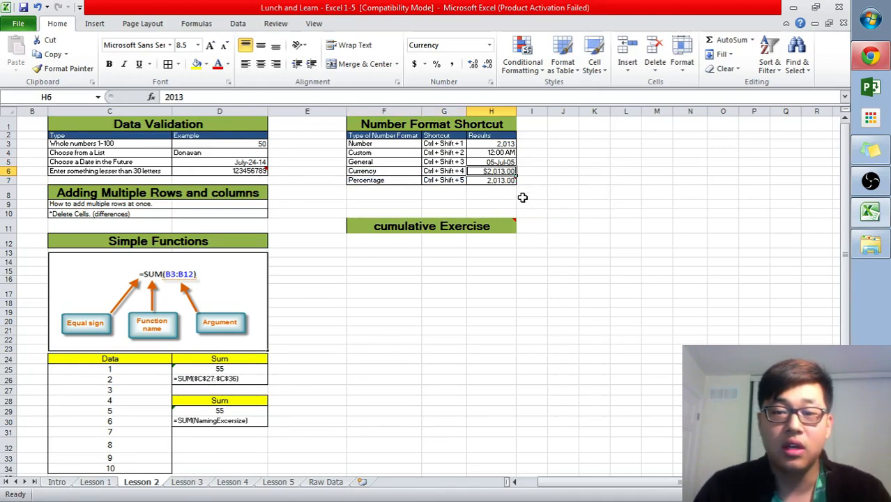
# Step: Enter the sample decimals 0.54 in N8 and 0.01 in N9
pyautogui.click(503, 181)
pyautogui.moveTo(673, 180); pyautogui.dragTo(682, 241)
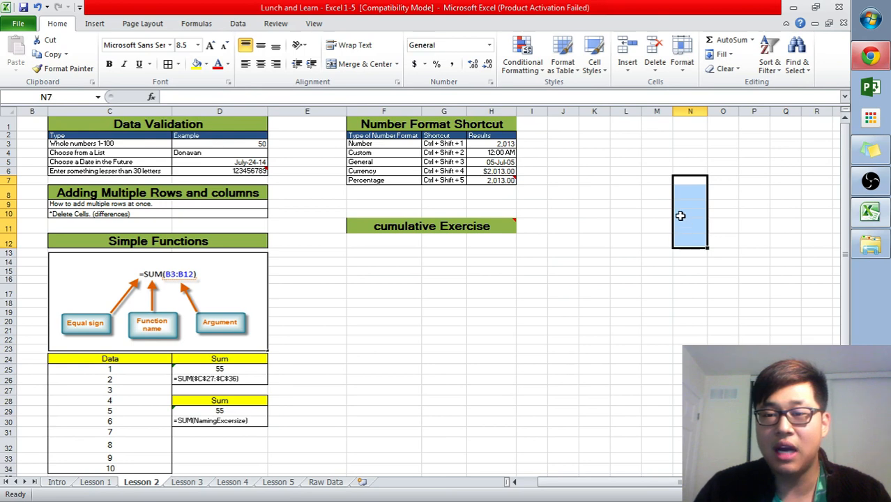
pyautogui.click(680, 196)
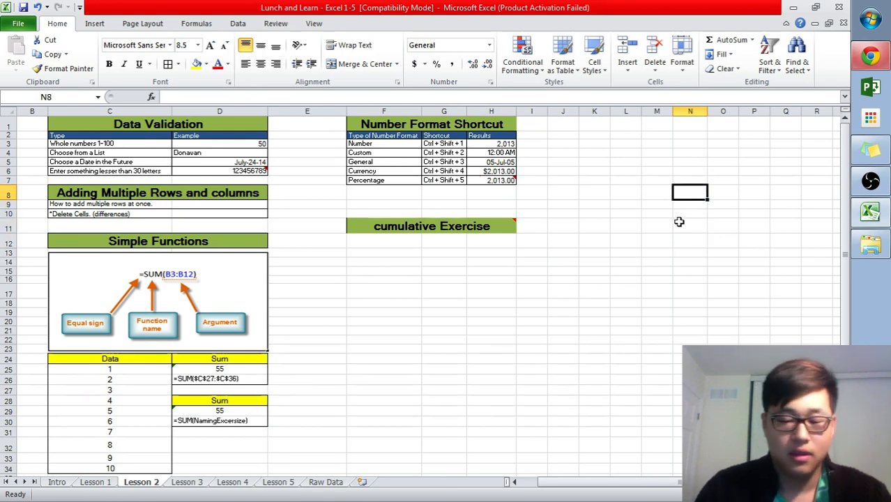
pyautogui.write('0.54')
pyautogui.press('Return')
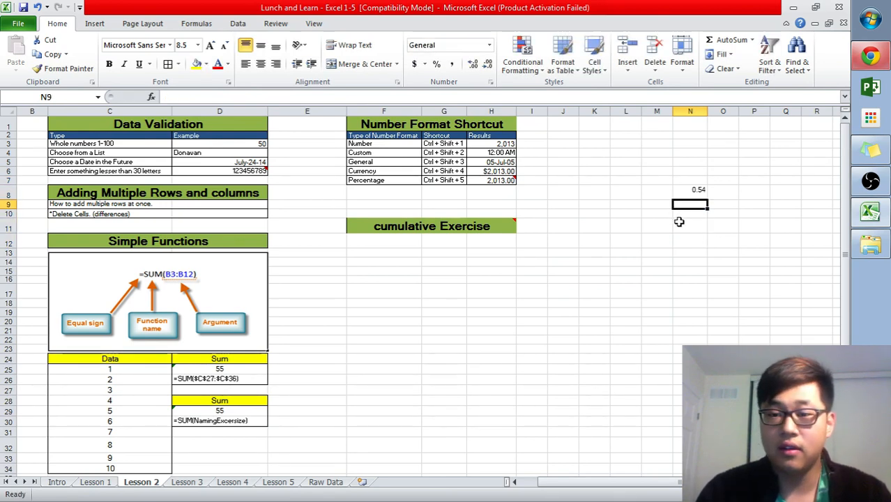
pyautogui.write('0.')
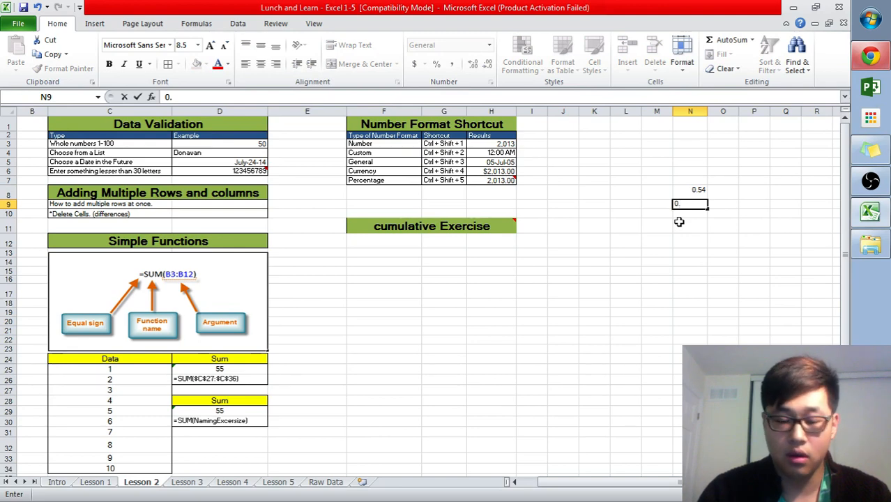
pyautogui.write('01')
pyautogui.press('Return')
# Step: Calculate the remaining share in N10 with the formula =1-N9-N8
pyautogui.write('0')
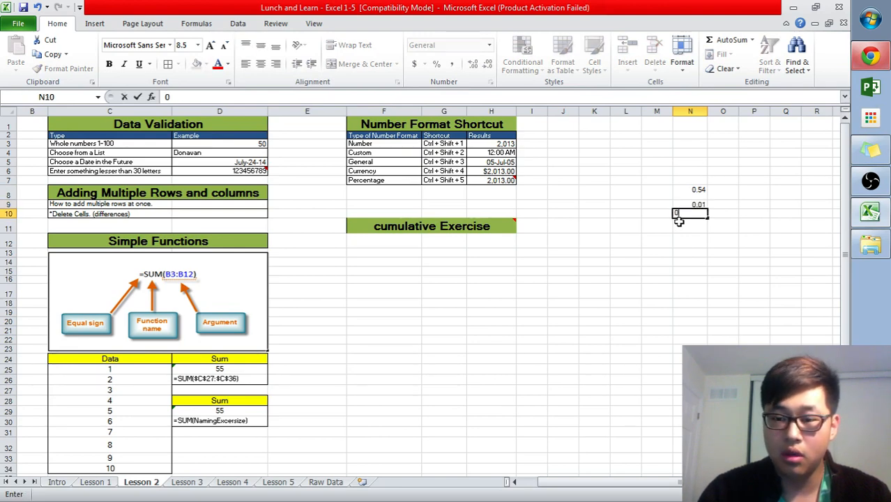
pyautogui.write('=1-')
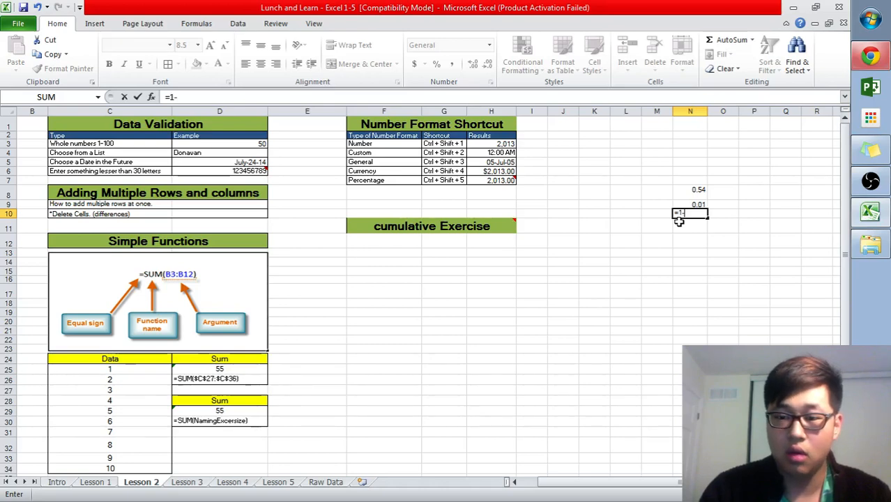
pyautogui.press('Up')
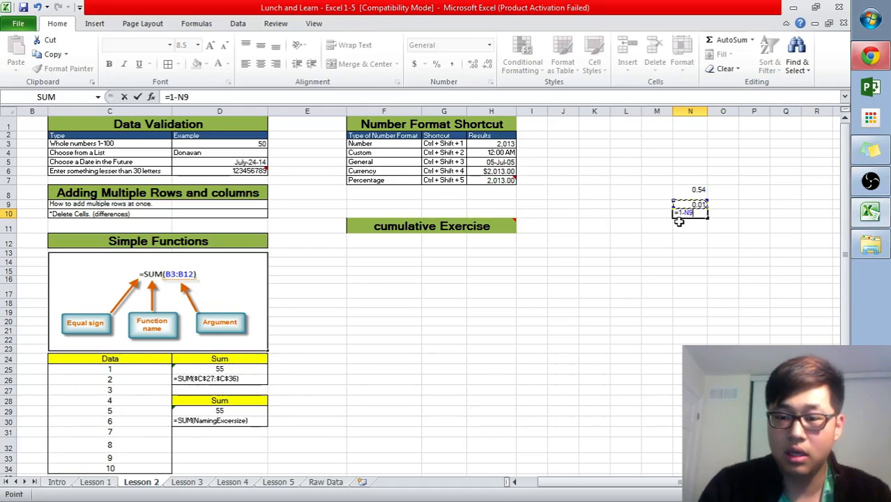
pyautogui.write('-')
pyautogui.press('Up')
pyautogui.press('Up')
pyautogui.press('Return')
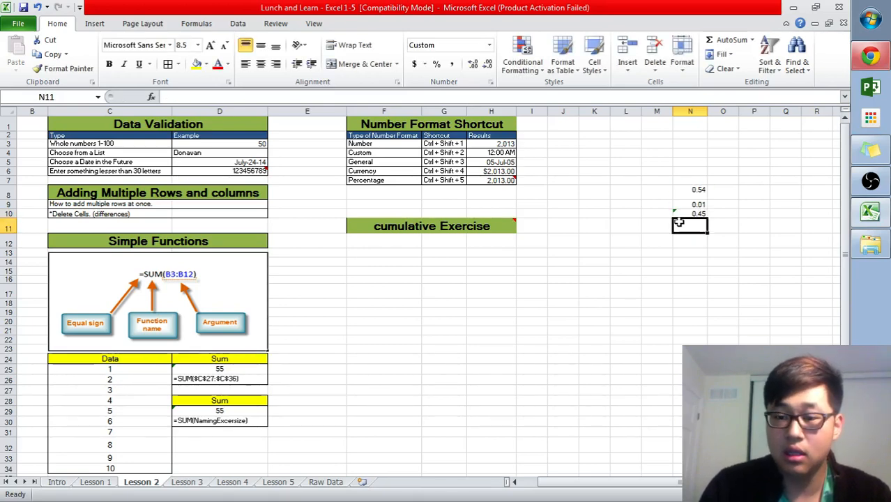
# Step: Enter 1 in N11, and apply the Percentage format to N8:N11
pyautogui.write('1')
pyautogui.press('Return')
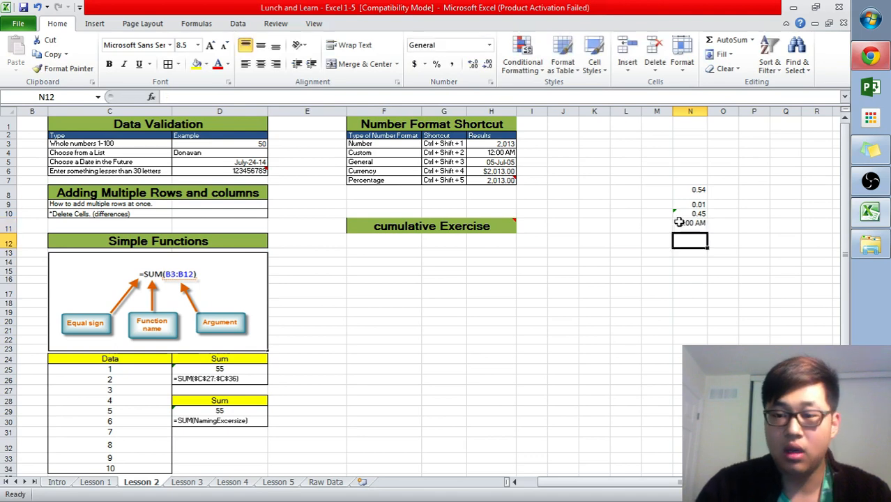
pyautogui.press('Up')
pyautogui.moveTo(677, 221); pyautogui.dragTo(680, 190)
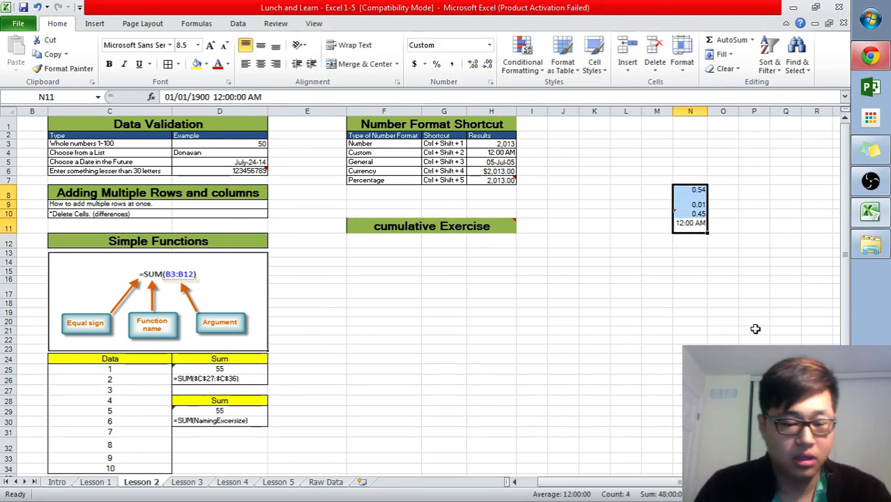
pyautogui.hotkey('ctrl', 'shift', '5')
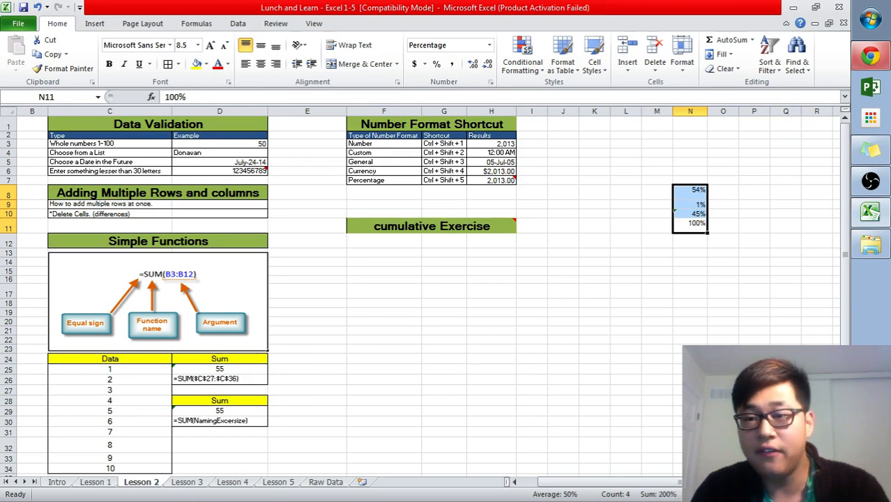
# Step: Delete the sample percentage cells in N8:O12
pyautogui.moveTo(689, 190); pyautogui.dragTo(728, 244)
pyautogui.click(693, 227)
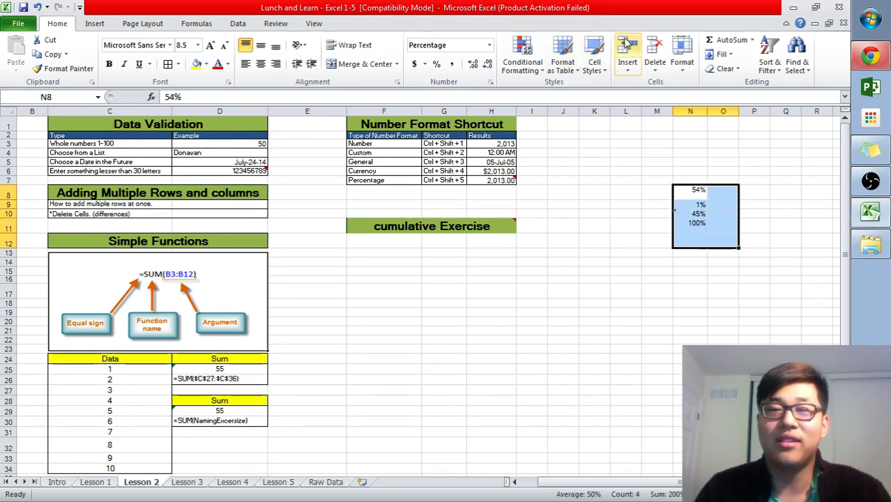
pyautogui.click(652, 46)
pyautogui.moveTo(456, 126); pyautogui.dragTo(453, 182)
pyautogui.click(657, 193)
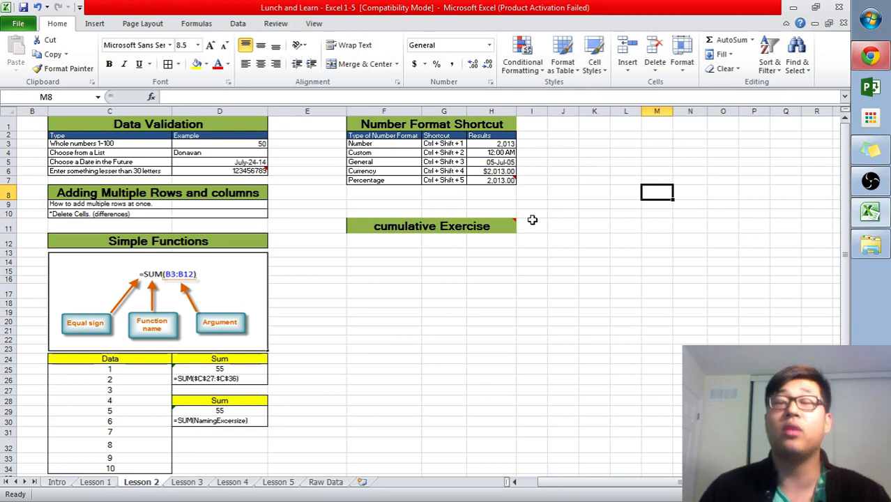
# Step: Apply the Percentage format to the Percentage row's result in H7
pyautogui.click(510, 182)
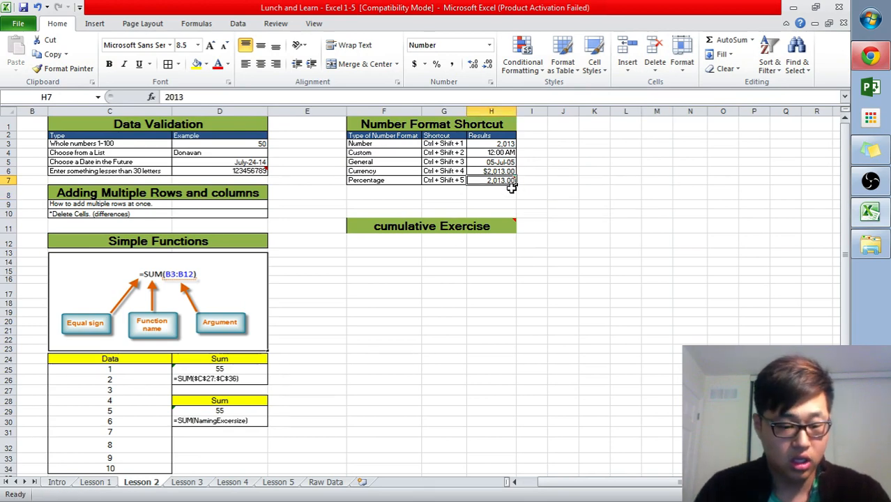
pyautogui.hotkey('ctrl', 'shift', '5')
pyautogui.click(531, 225)
pyautogui.click(340, 322)
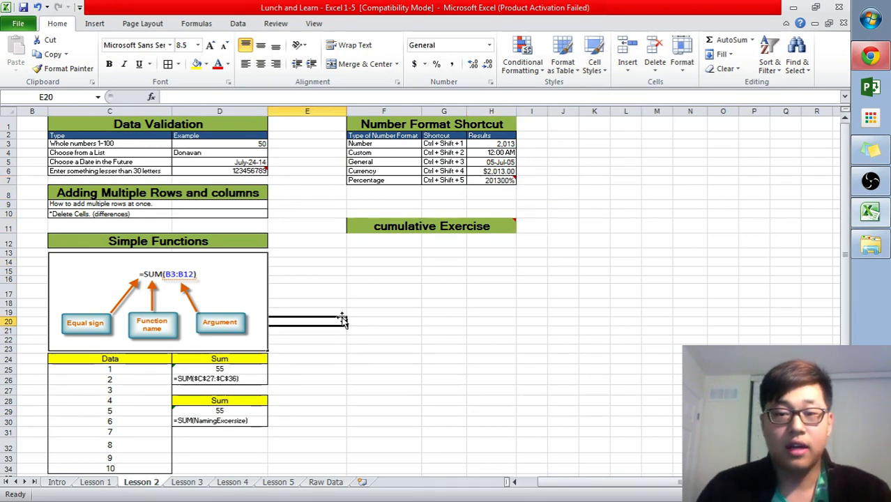
# Step: Highlight the Simple Functions section from its heading down through the data and sum tables
pyautogui.click(423, 231)
pyautogui.moveTo(231, 241); pyautogui.dragTo(208, 468)
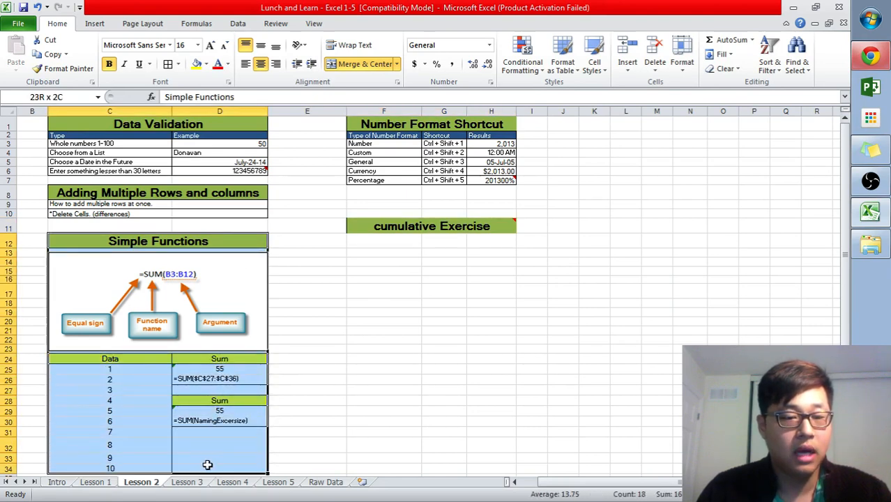
pyautogui.click(341, 411)
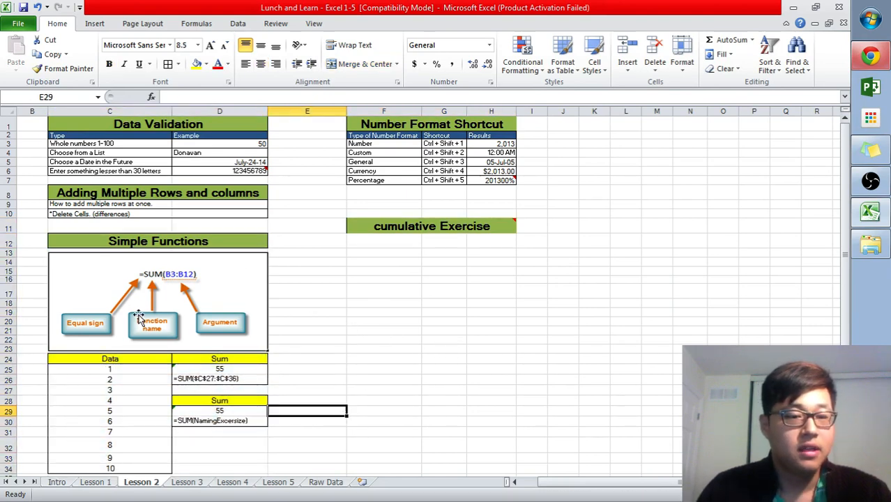
# Step: Start a LOOKUP formula in F18 to show the function's arguments, and cancel the entry
pyautogui.click(387, 303)
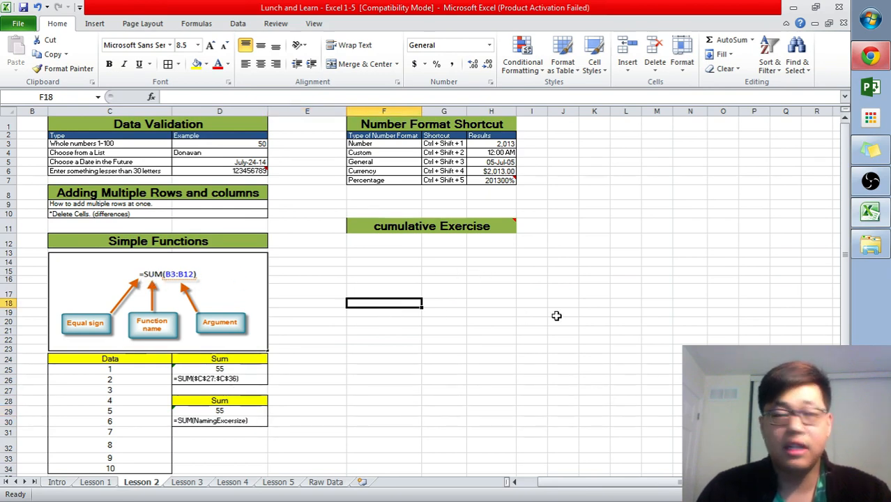
pyautogui.write('=')
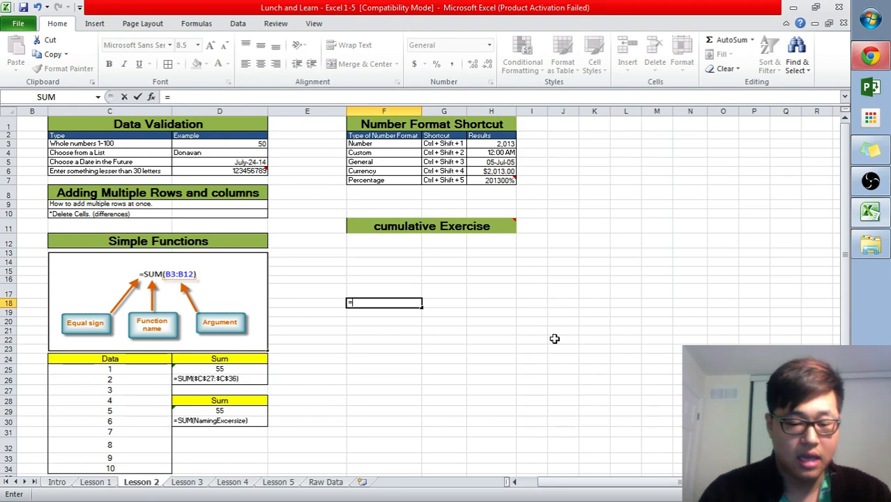
pyautogui.write('lock')
pyautogui.press('BackSpace')
pyautogui.press('BackSpace')
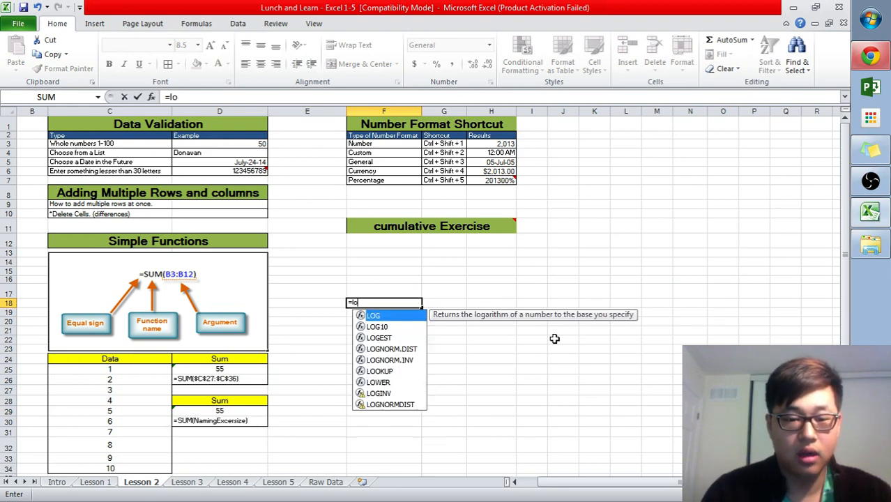
pyautogui.write('ook')
pyautogui.press('BackSpace')
pyautogui.press('BackSpace')
pyautogui.write('k')
pyautogui.press('Tab')
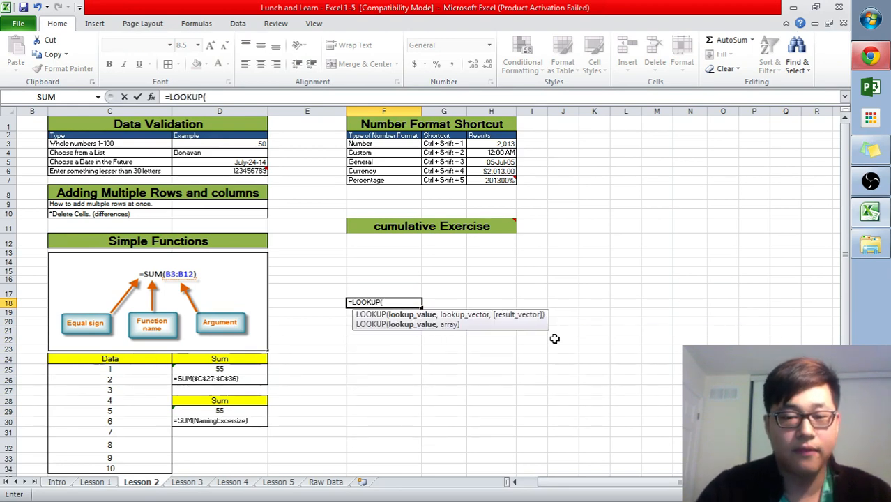
pyautogui.press('Escape')
# Step: Start a VLOOKUP formula in F20 to show the function's arguments, and cancel the entry
pyautogui.press('Left')
pyautogui.press('Down')
pyautogui.press('Down')
pyautogui.press('Right')
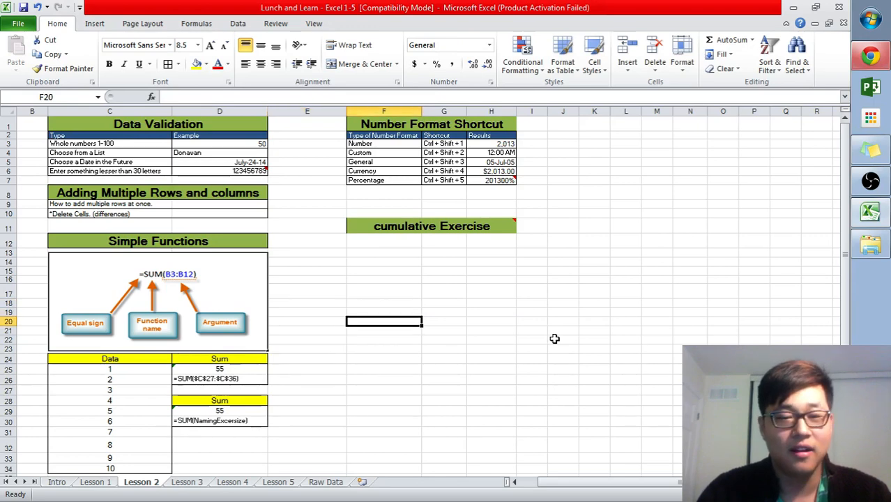
pyautogui.write('=vl')
pyautogui.press('Tab')
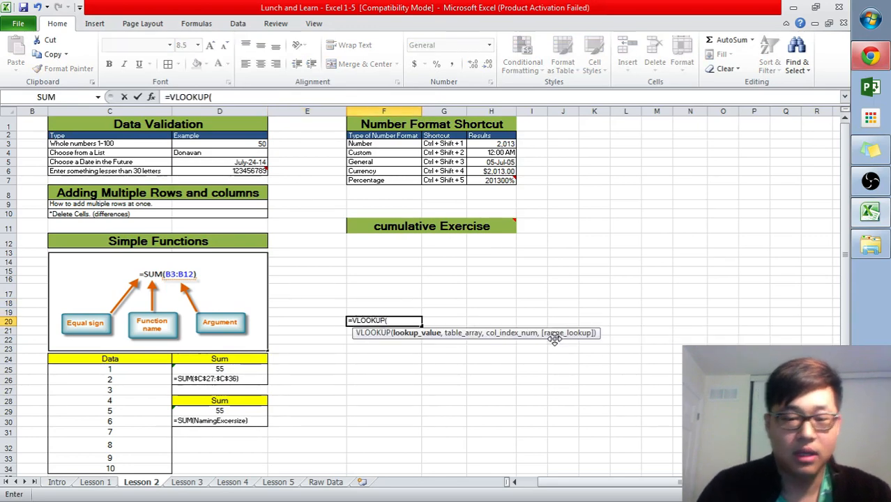
pyautogui.press('Escape')
# Step: View the VLOOKUP section on the Lesson 4 sheet, and return to the Lesson 2 sheet
pyautogui.scroll(-7, 285, 352)
pyautogui.scroll(7, 285, 352)
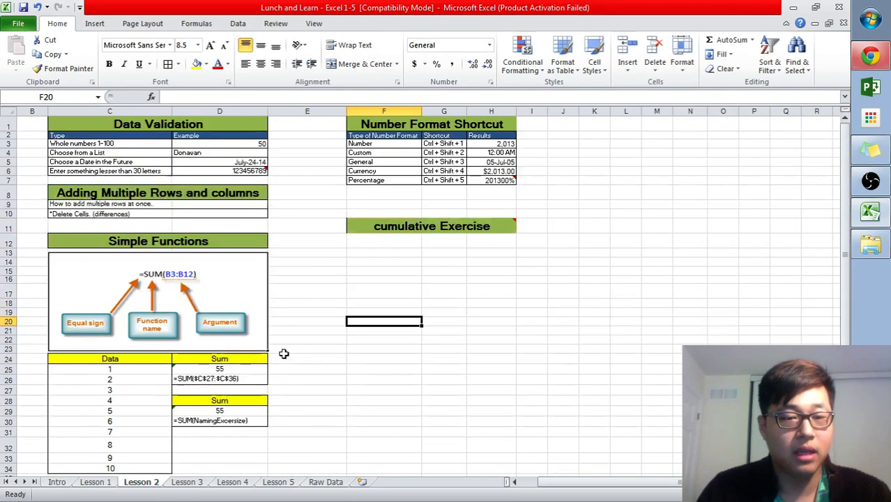
pyautogui.click(240, 482)
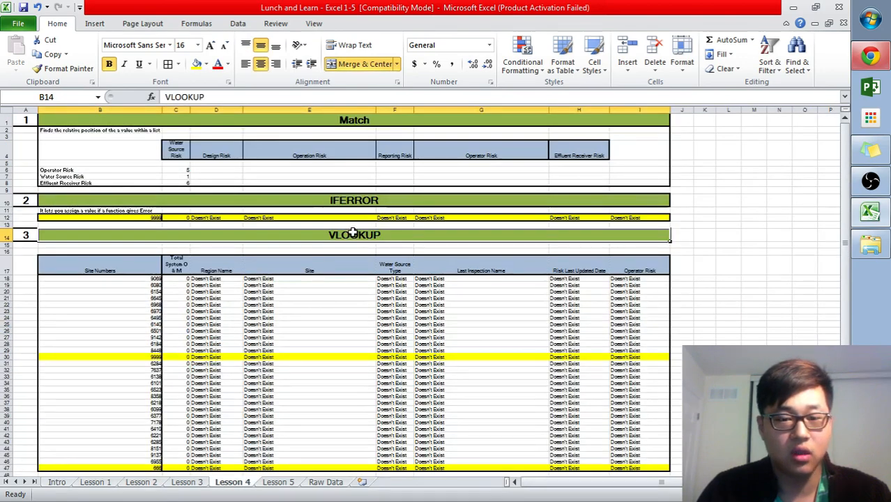
pyautogui.click(157, 484)
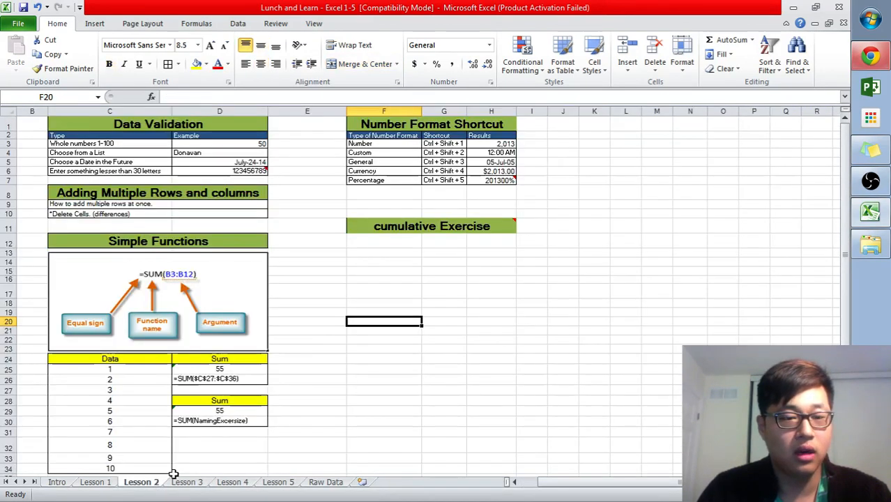
pyautogui.click(373, 329)
pyautogui.scroll(-3, 373, 305)
pyautogui.scroll(3, 373, 304)
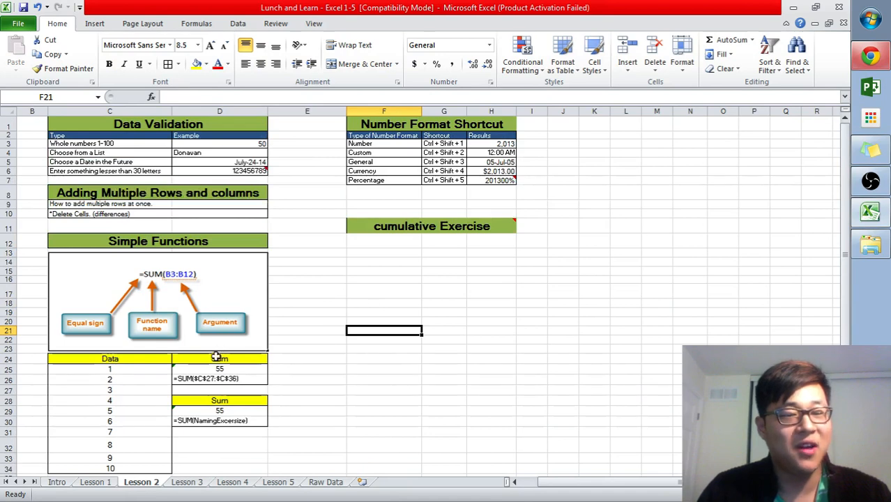
# Step: Point out the Simple Functions heading and the diagram of a SUM formula's parts
pyautogui.moveTo(195, 242); pyautogui.dragTo(195, 254)
pyautogui.click(275, 296)
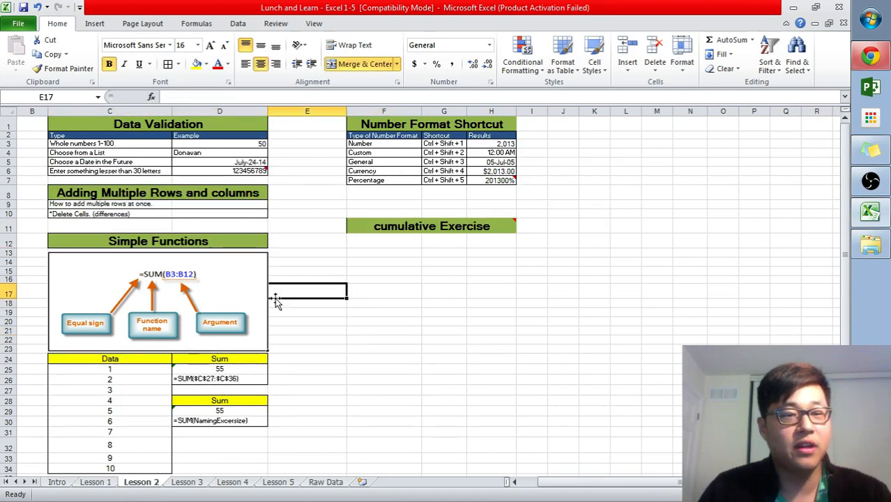
pyautogui.click(440, 367)
pyautogui.click(223, 345)
# Step: Examine the SUM formula in D25 and the cell range used as its argument
pyautogui.click(230, 377)
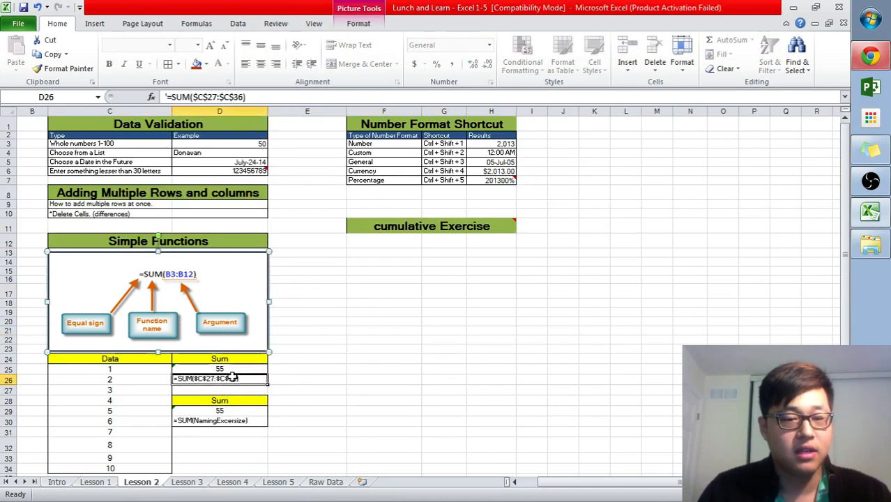
pyautogui.click(230, 370)
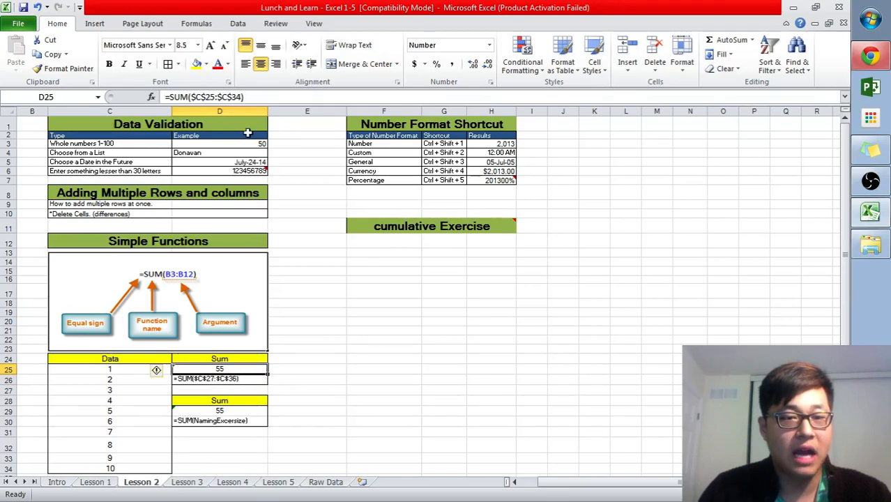
pyautogui.click(191, 98)
pyautogui.moveTo(192, 98); pyautogui.dragTo(244, 98)
pyautogui.click(263, 97)
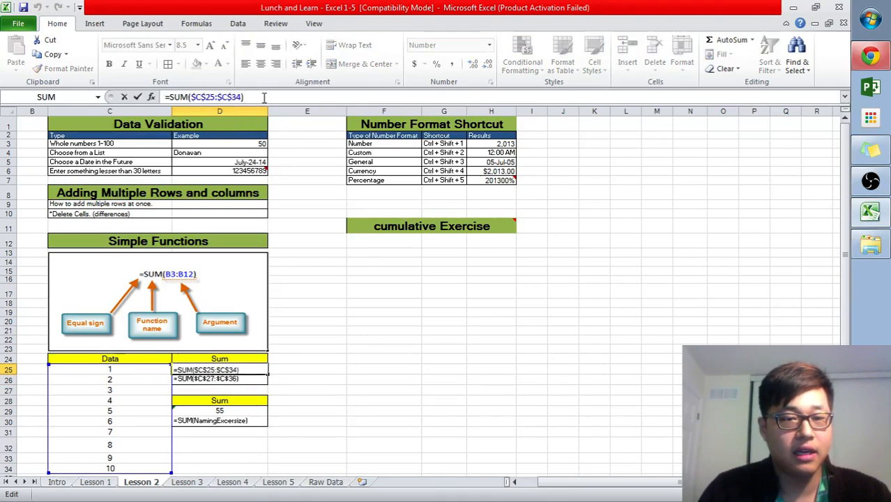
pyautogui.hotkey('ctrl', 'Return')
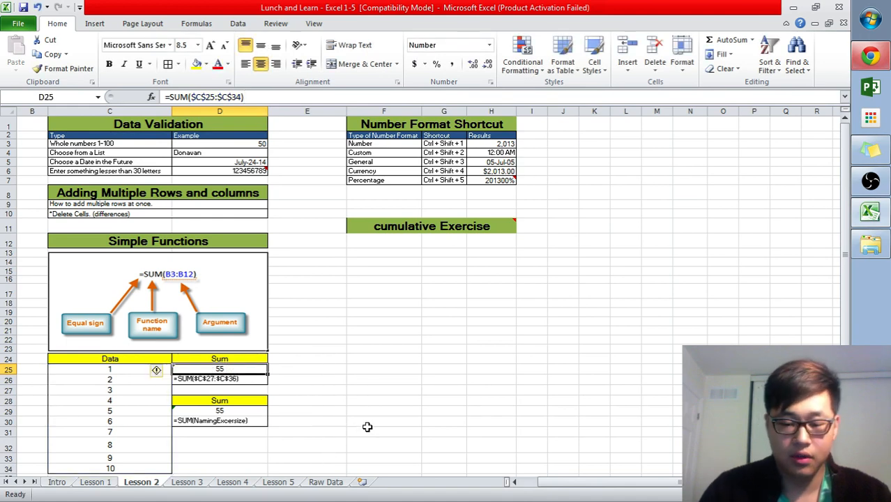
# Step: Replace the formula in D25 with =SUM(C25:C34), picking the numbers in the Data column as the range
pyautogui.write('=su')
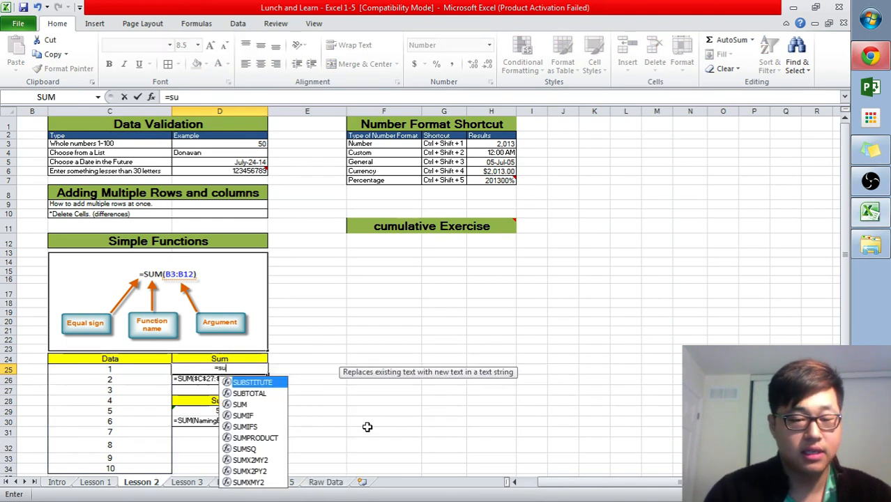
pyautogui.write('m')
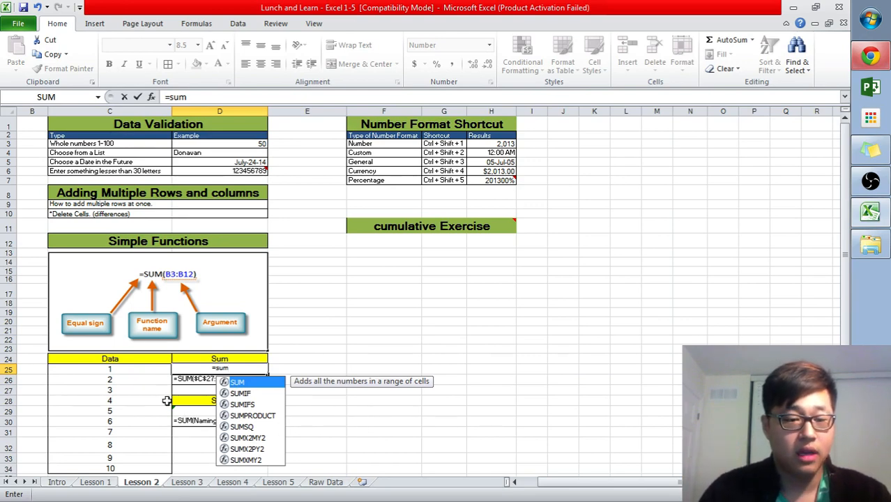
pyautogui.moveTo(111, 371); pyautogui.dragTo(89, 468)
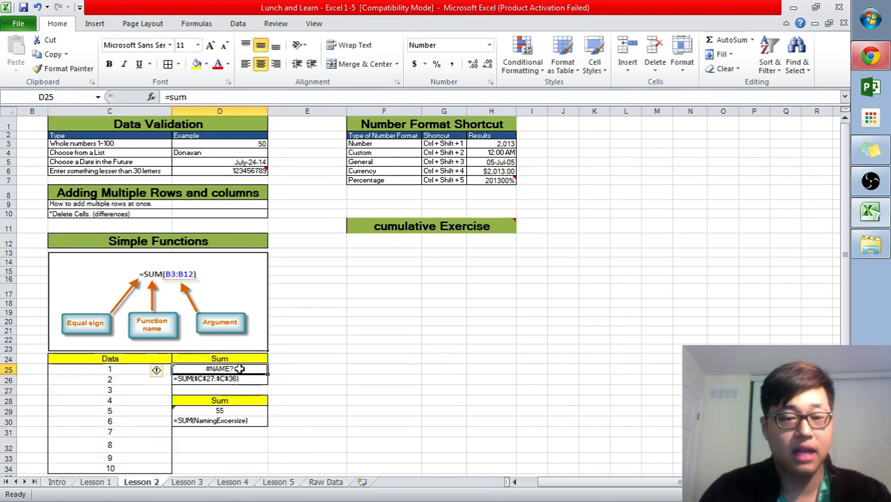
pyautogui.click(239, 368)
pyautogui.click(268, 98)
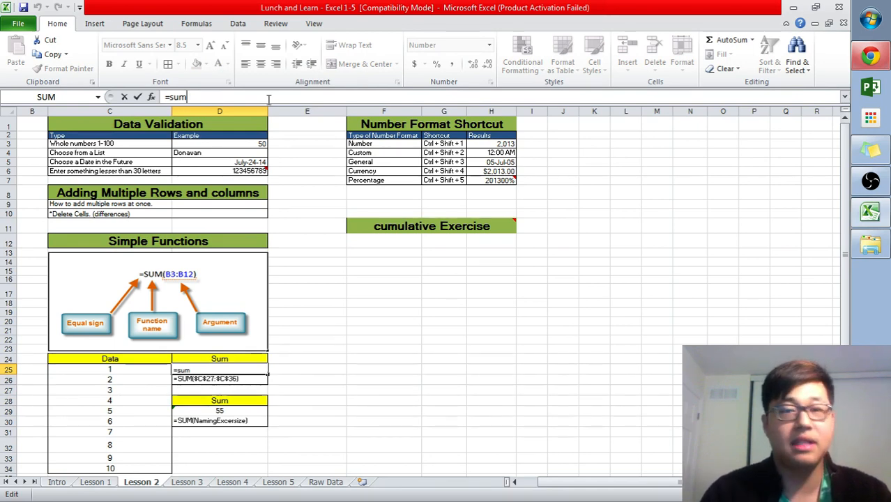
pyautogui.write('(')
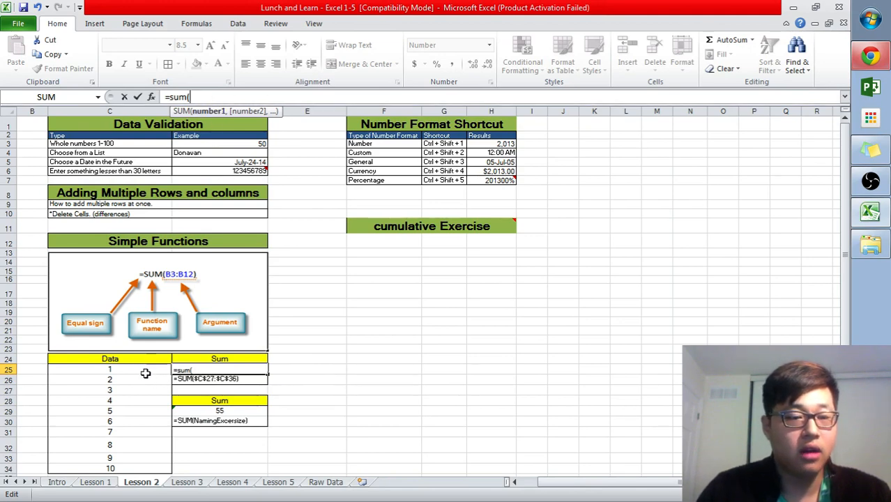
pyautogui.moveTo(143, 370); pyautogui.dragTo(140, 472)
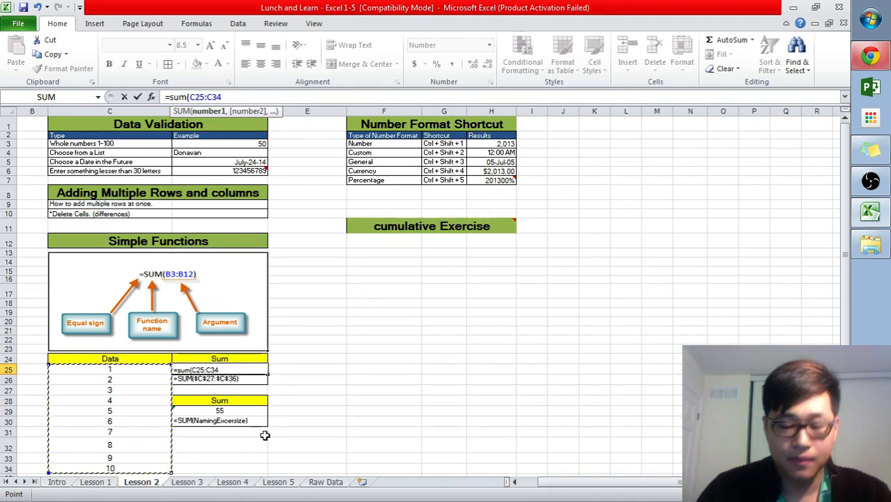
pyautogui.press('Return')
pyautogui.press('Up')
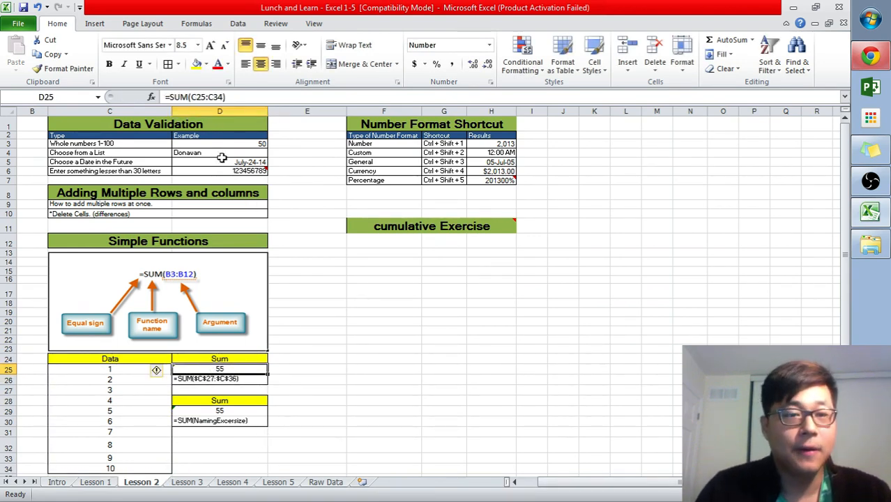
# Step: Highlight the range argument inside D25's SUM formula and view the cells it refers to
pyautogui.click(196, 97)
pyautogui.moveTo(191, 97); pyautogui.dragTo(221, 97)
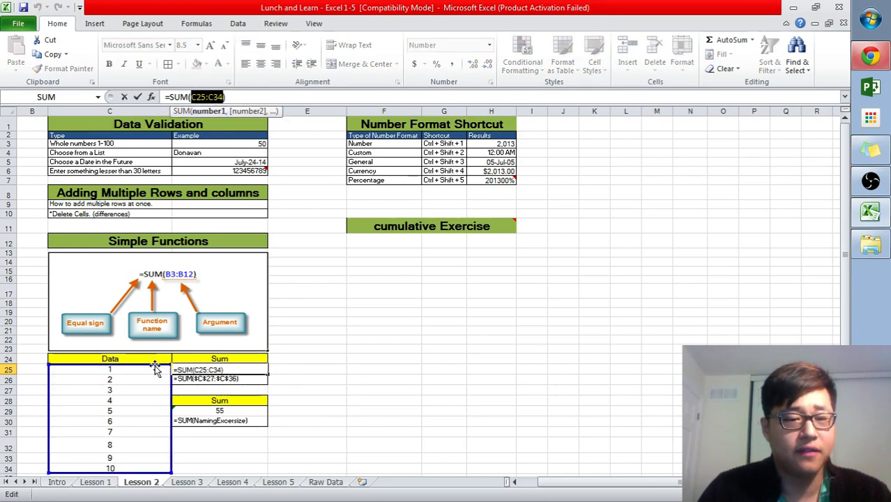
pyautogui.moveTo(156, 364)
pyautogui.mouseDown()
pyautogui.moveTo(161, 352)
pyautogui.moveTo(161, 368)
pyautogui.mouseUp()
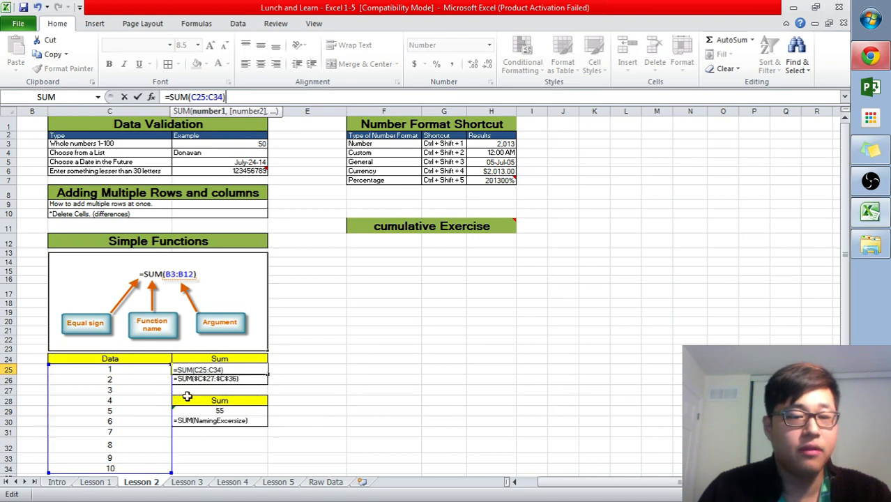
pyautogui.press('Return')
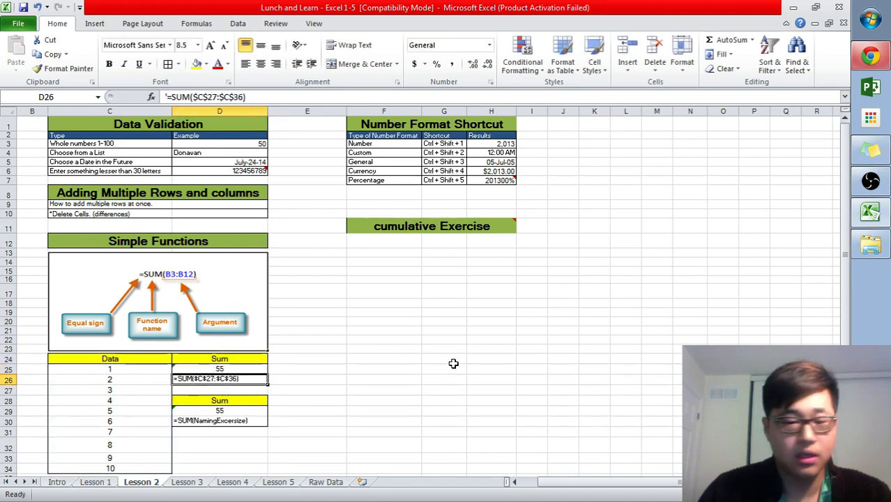
# Step: Compare the SUM formula in D25 with the formula text in D26
pyautogui.click(242, 368)
pyautogui.click(243, 380)
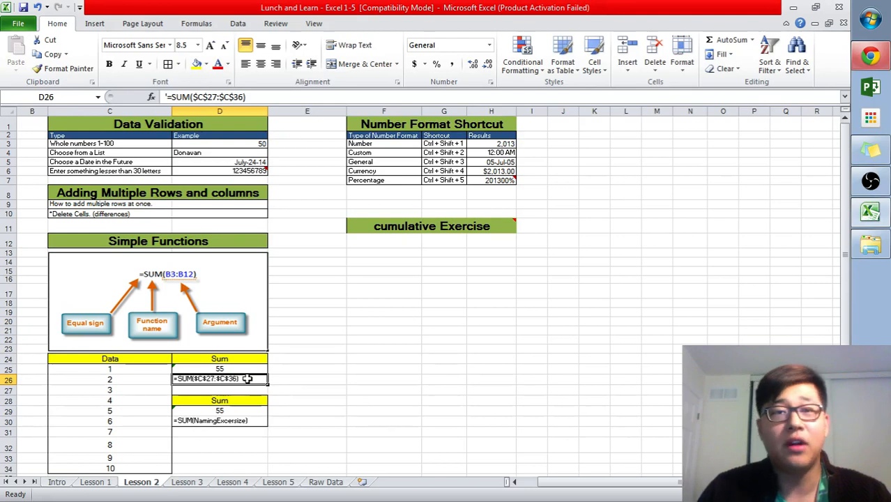
pyautogui.click(240, 369)
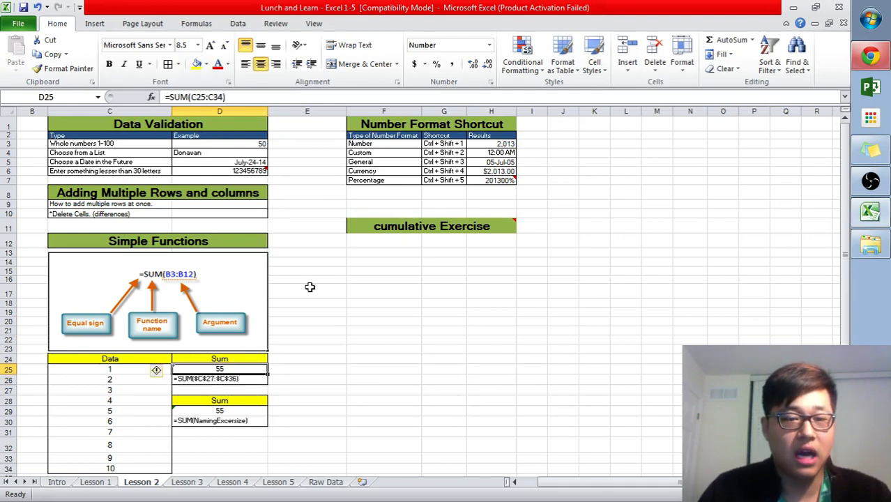
pyautogui.click(429, 459)
pyautogui.click(235, 370)
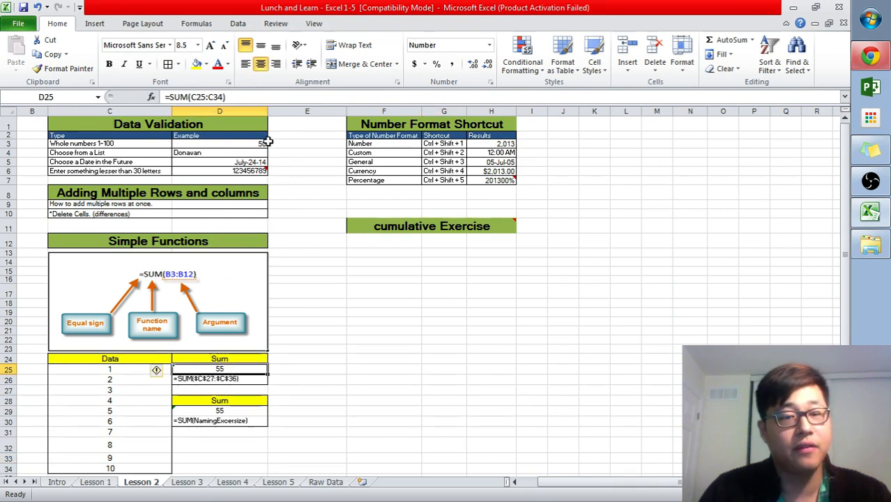
# Step: Add a leading apostrophe to D25's formula to show it as text, and left-align the cell
pyautogui.click(166, 97)
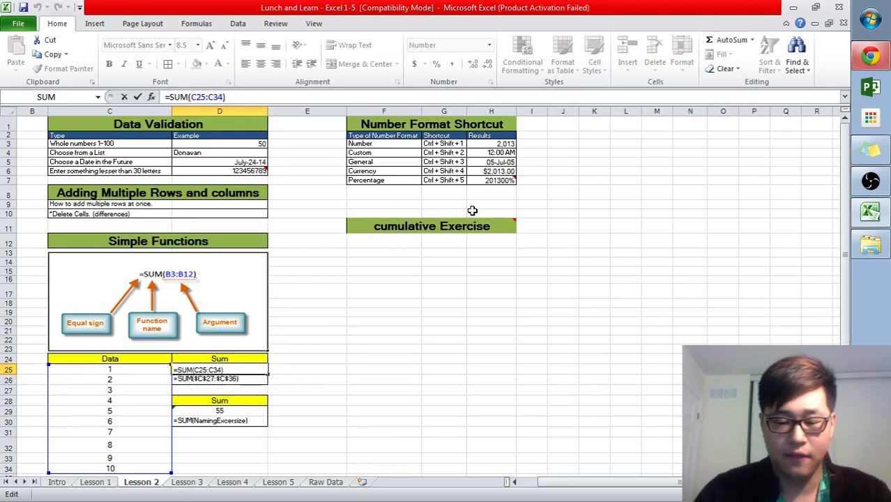
pyautogui.write("'")
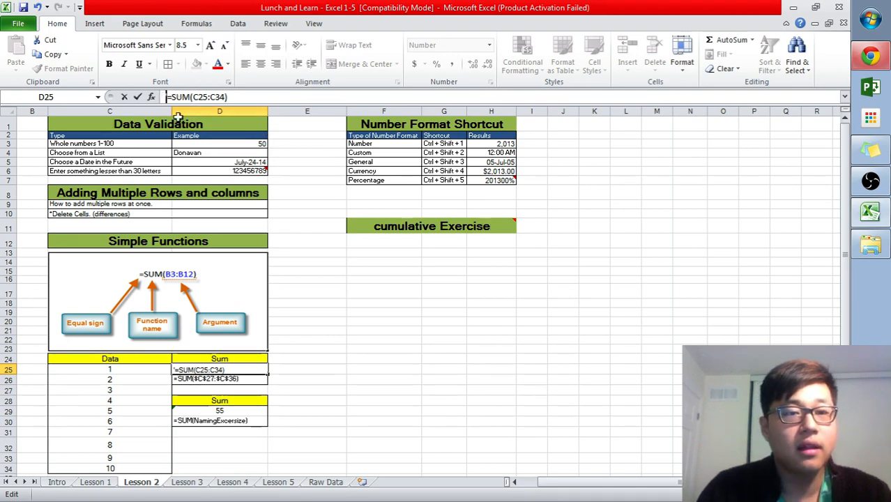
pyautogui.click(250, 100)
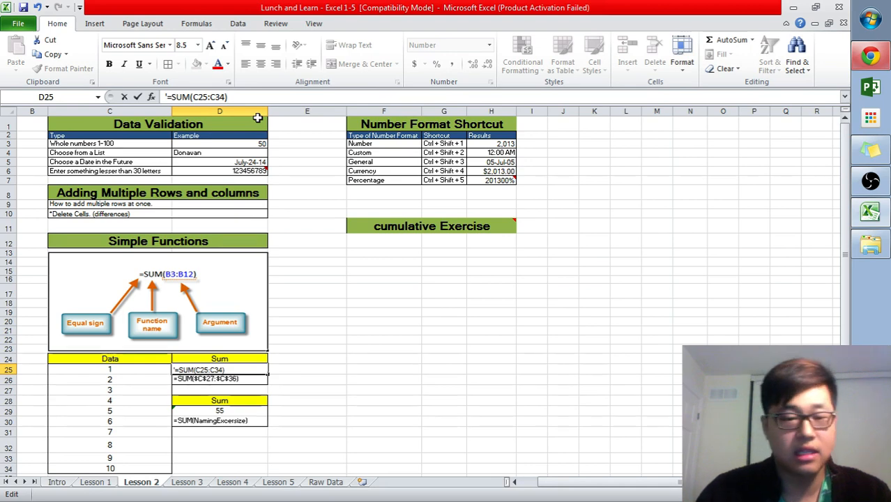
pyautogui.press('Return')
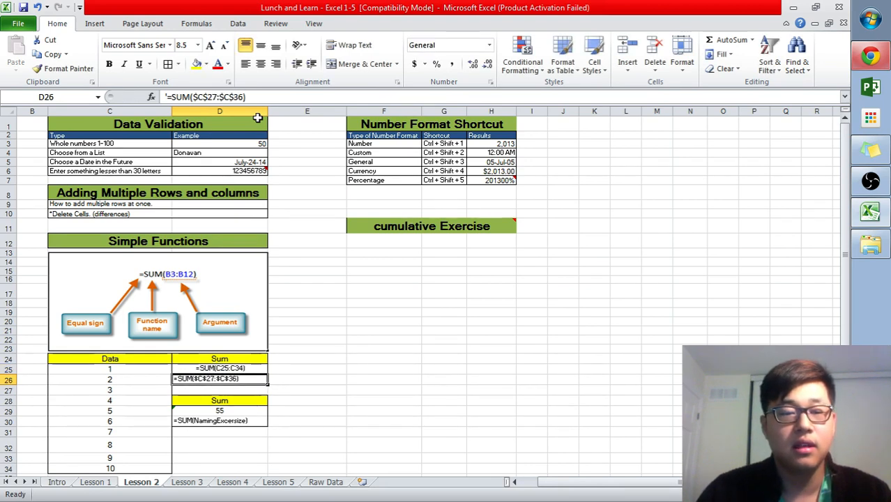
pyautogui.press('Up')
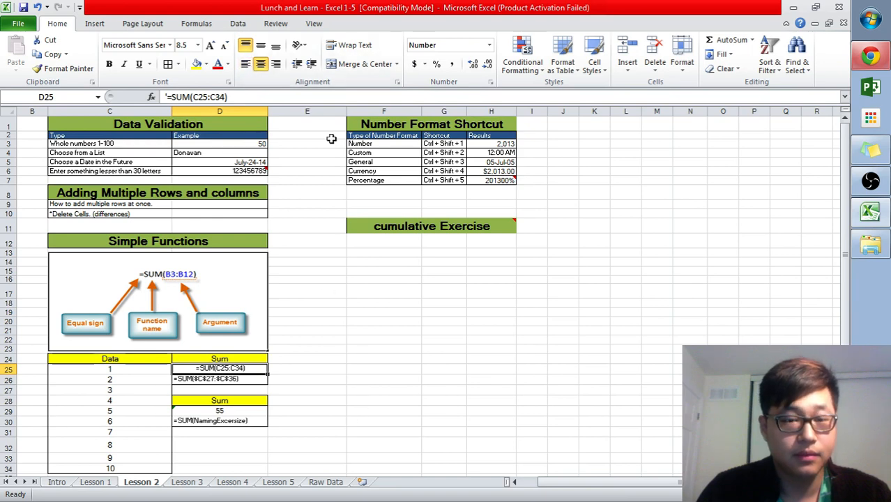
pyautogui.click(245, 63)
pyautogui.click(318, 376)
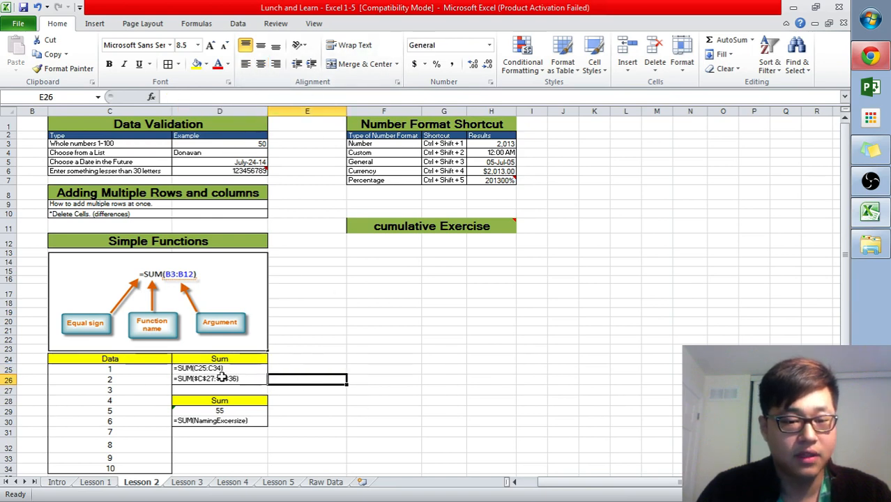
# Step: Remove the leading apostrophe from D25 to restore the working formula, and center the cell
pyautogui.click(219, 369)
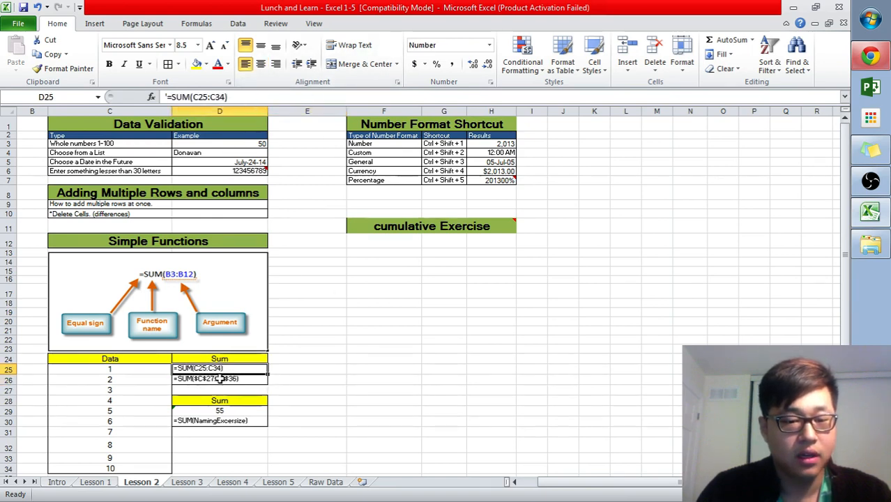
pyautogui.click(199, 97)
pyautogui.moveTo(450, 222)
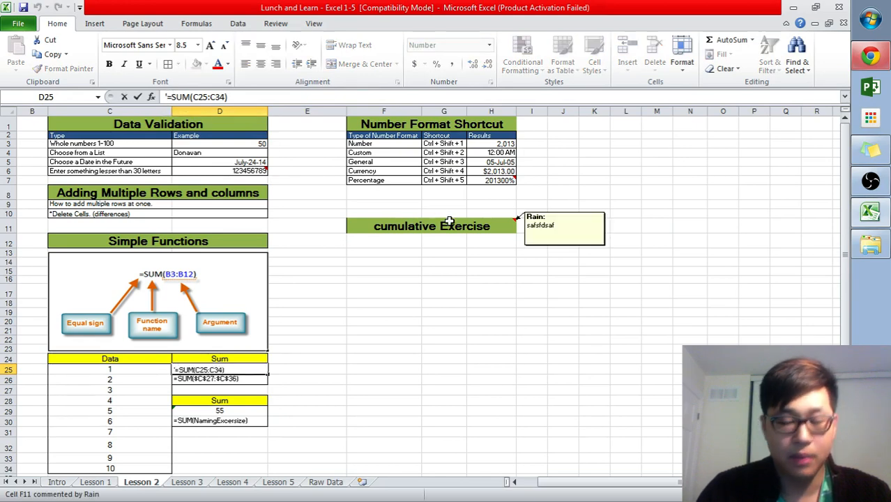
pyautogui.press('BackSpace')
pyautogui.press('Return')
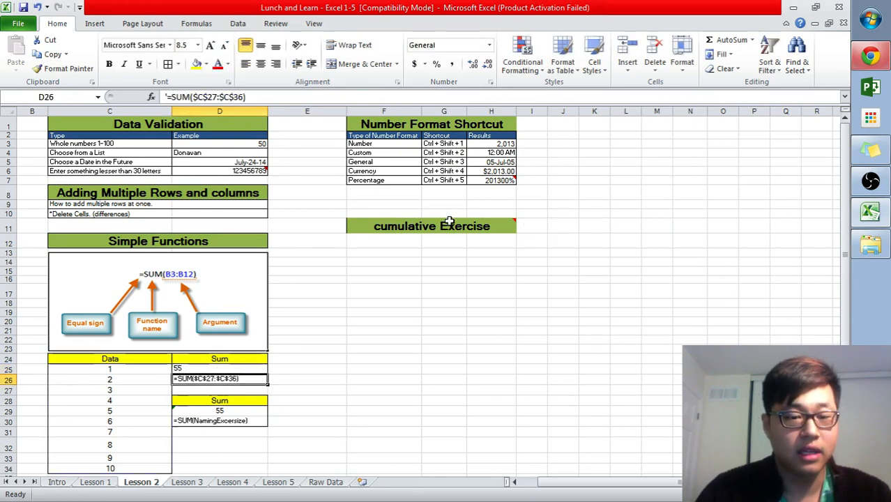
pyautogui.click(243, 369)
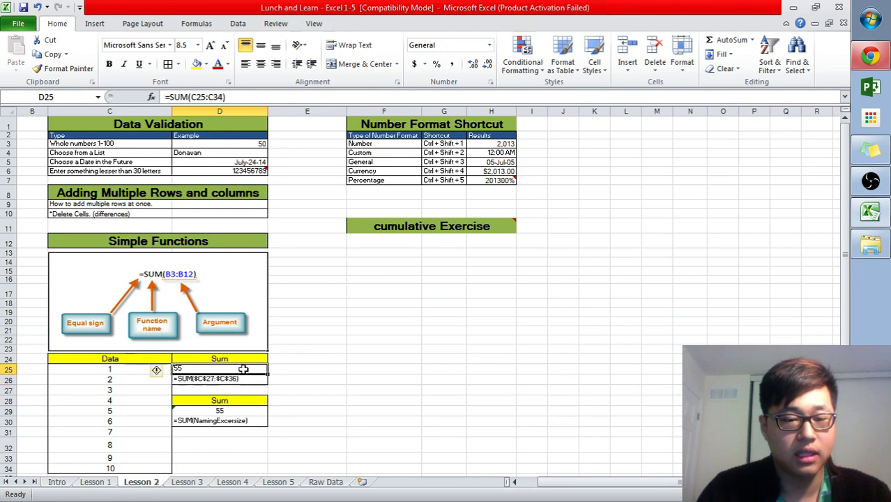
pyautogui.click(260, 64)
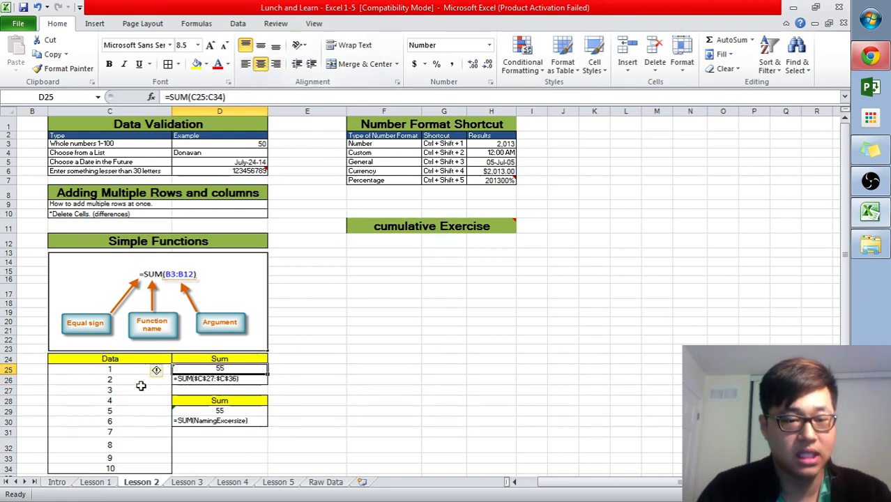
# Step: Point out the numbers in C25:C34, and examine the named range used as the argument in D29's SUM formula
pyautogui.moveTo(129, 371); pyautogui.dragTo(129, 468)
pyautogui.click(393, 419)
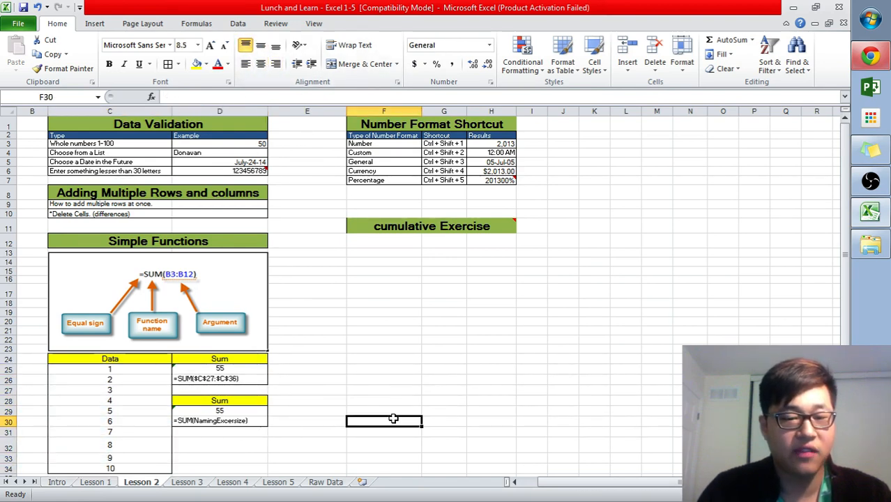
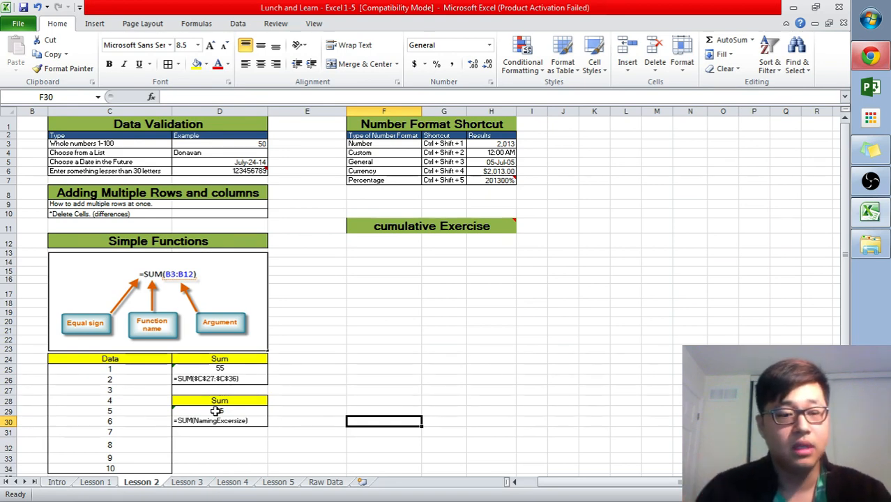
pyautogui.click(216, 412)
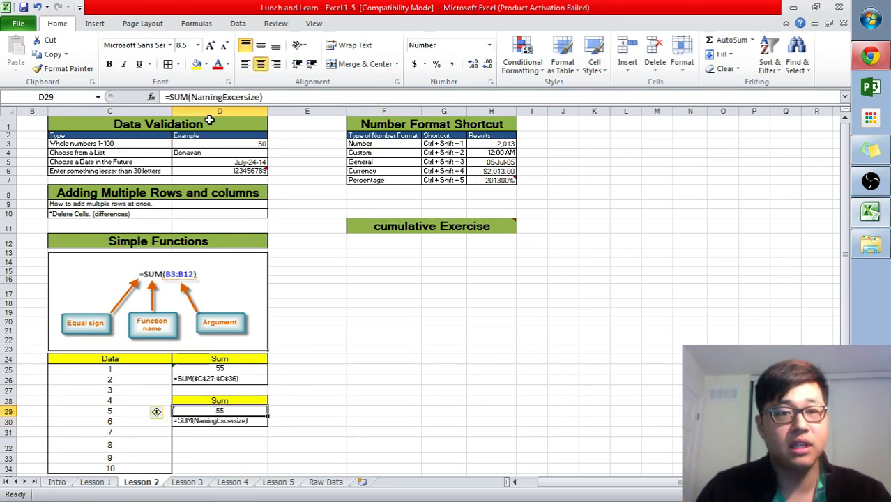
pyautogui.click(198, 97)
pyautogui.moveTo(193, 97)
pyautogui.mouseDown()
pyautogui.moveTo(268, 97)
pyautogui.moveTo(198, 93)
pyautogui.mouseUp()
pyautogui.click(260, 97)
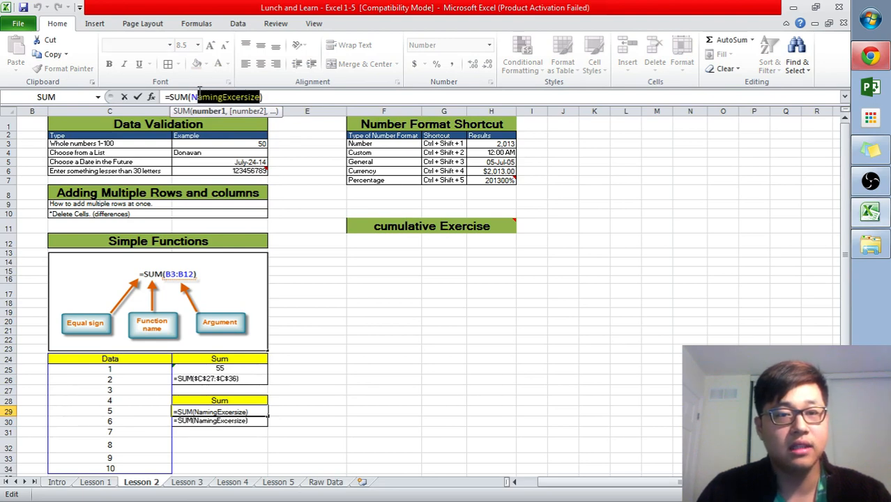
pyautogui.click(193, 97)
pyautogui.click(238, 23)
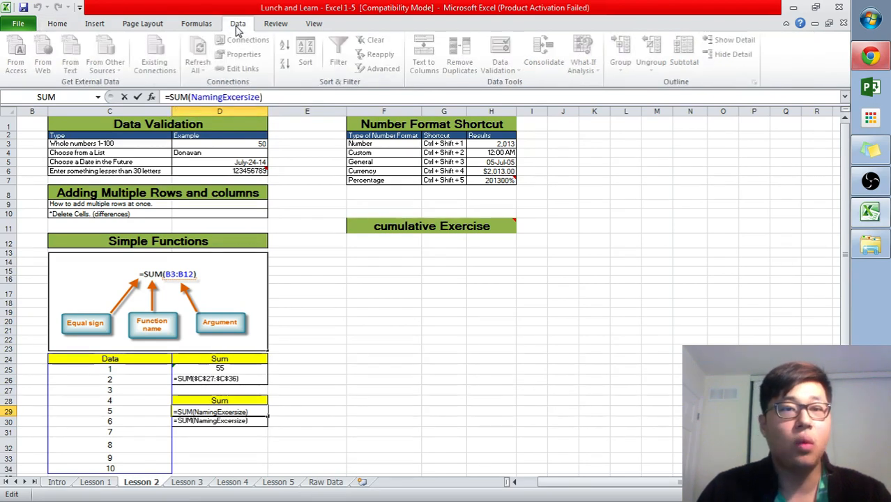
pyautogui.click(366, 431)
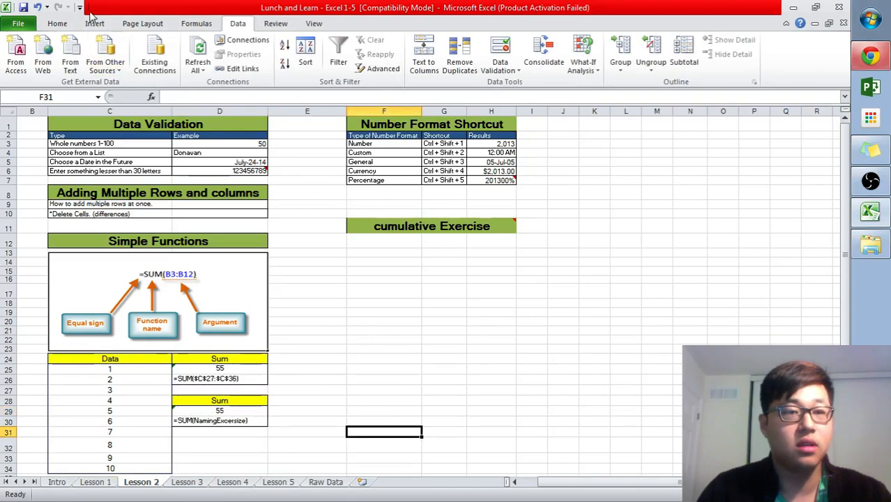
# Step: Delete the defined name NamingExcersize in the Name Manager and close it
pyautogui.click(60, 25)
pyautogui.click(197, 23)
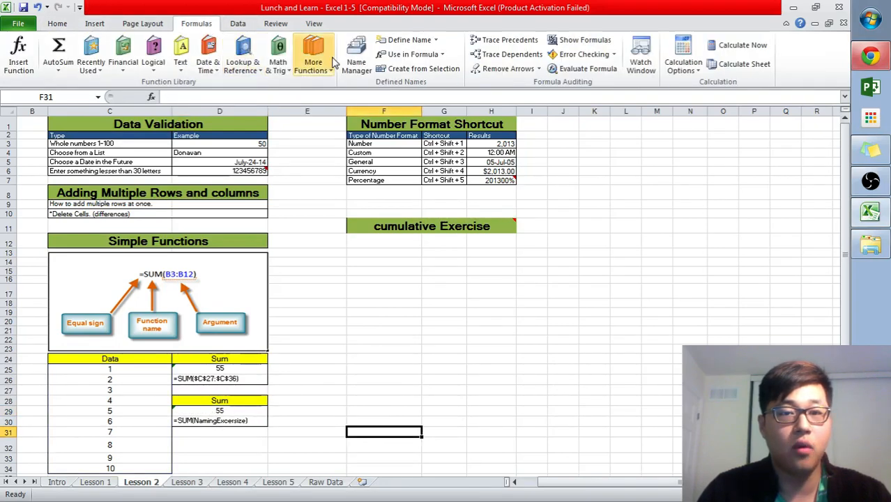
pyautogui.click(357, 57)
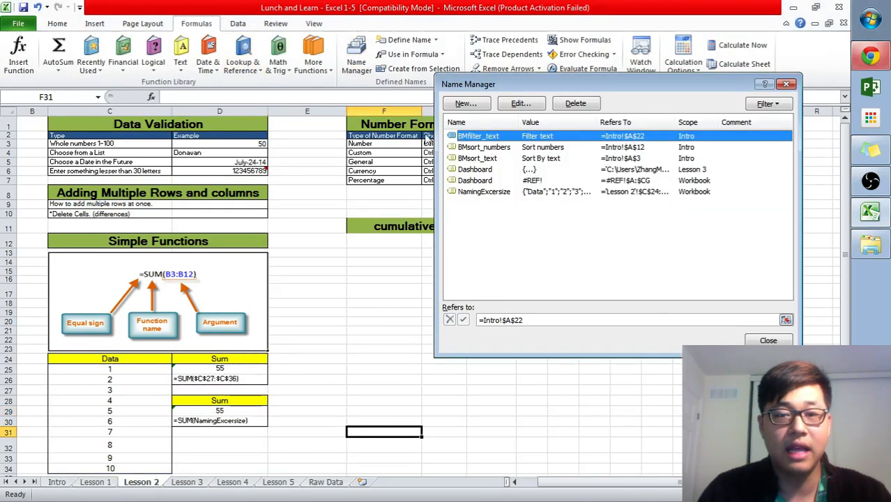
pyautogui.click(535, 192)
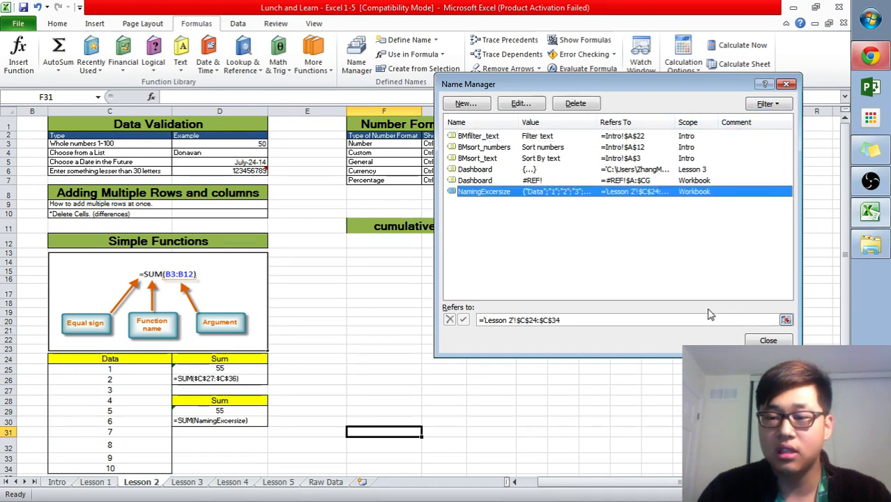
pyautogui.click(572, 104)
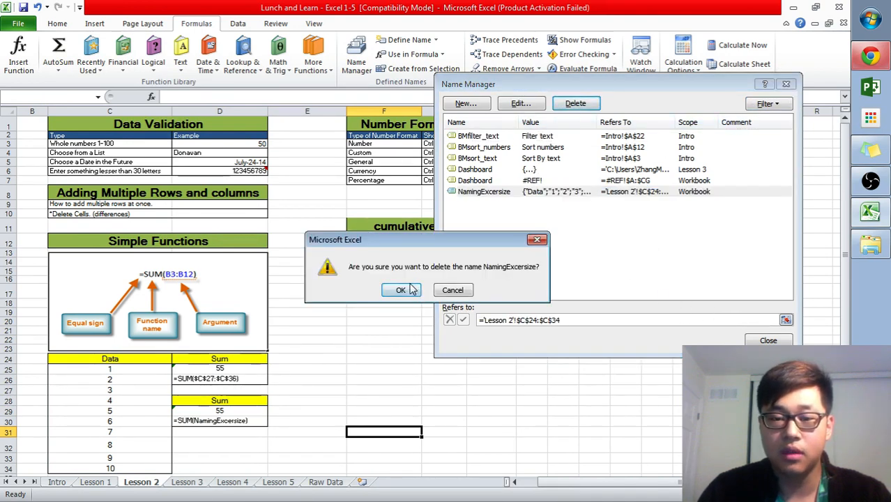
pyautogui.click(401, 292)
pyautogui.click(767, 340)
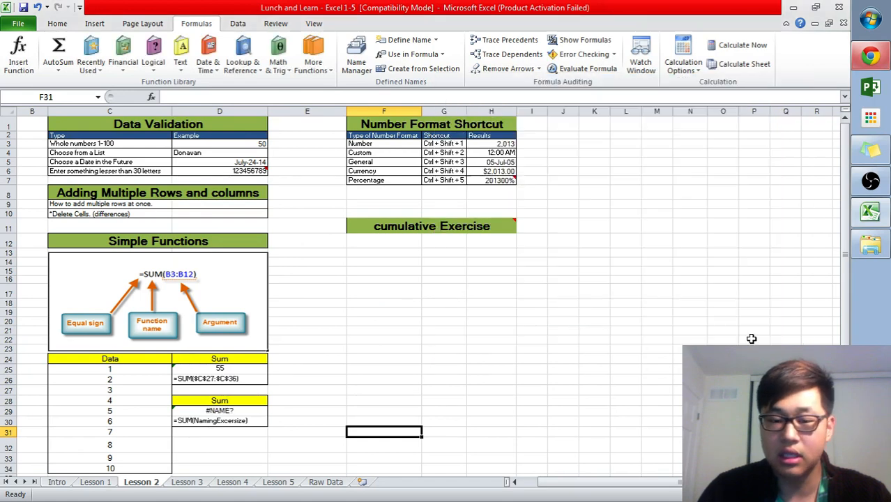
# Step: Clear the SUM(NamingExcersize) formula from cell D29
pyautogui.click(198, 412)
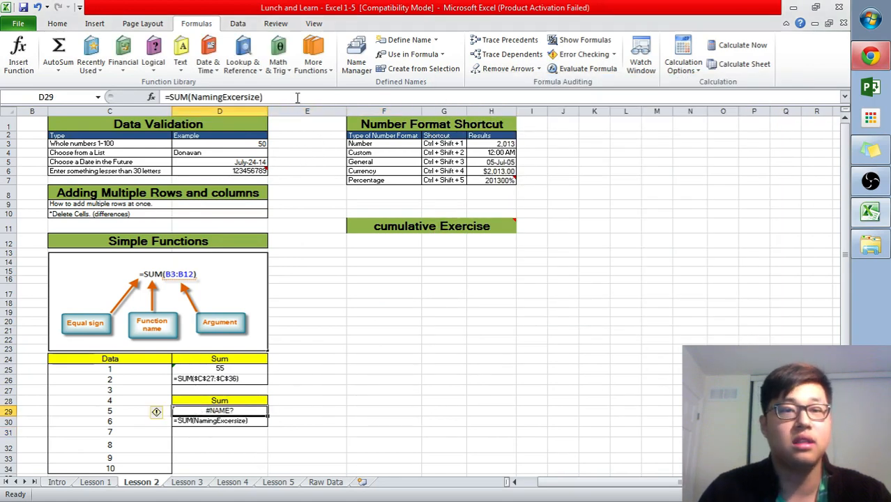
pyautogui.moveTo(295, 96); pyautogui.dragTo(61, 106)
pyautogui.press('BackSpace')
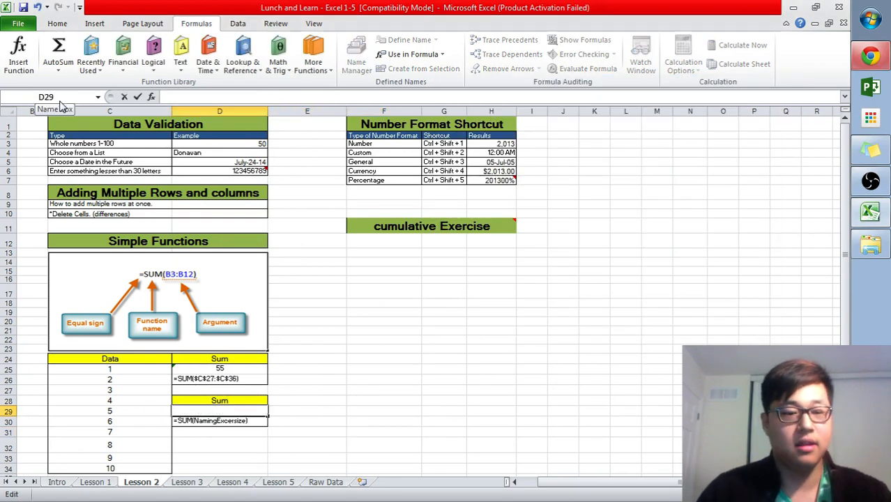
pyautogui.click(361, 410)
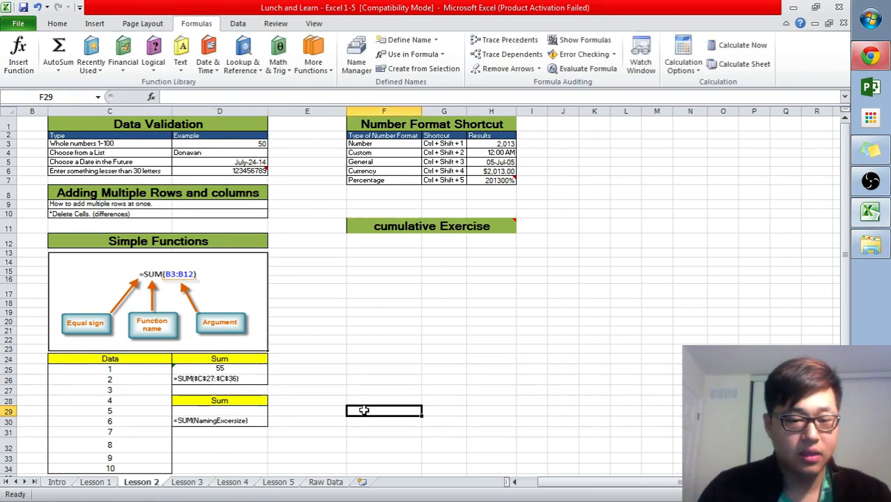
# Step: Name the range C24:C34 "Data", and reselect the range to check its extent
pyautogui.moveTo(142, 359); pyautogui.dragTo(140, 468)
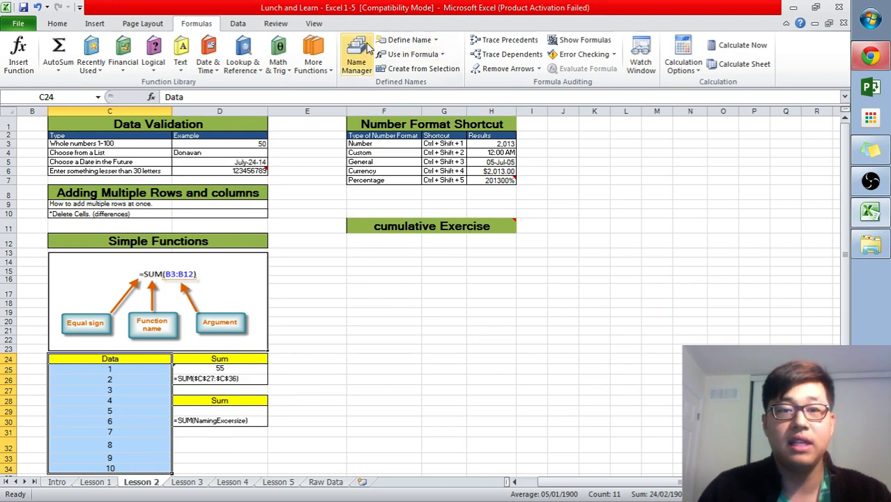
pyautogui.click(61, 96)
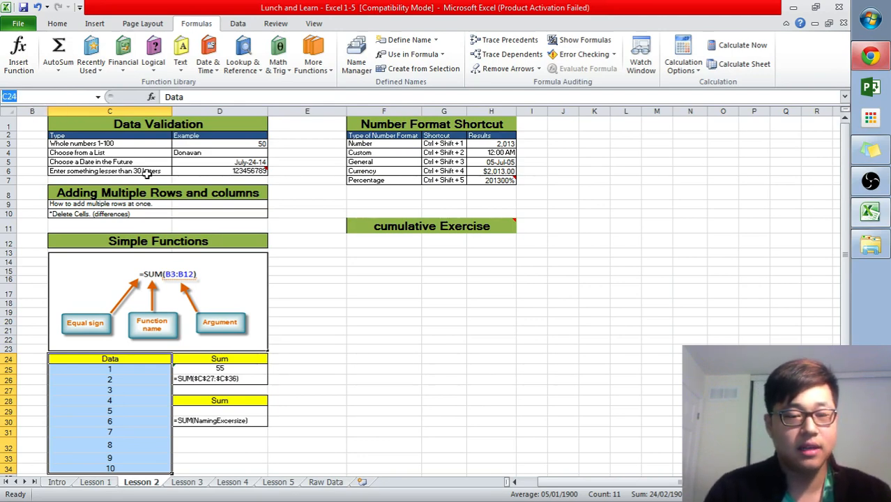
pyautogui.write('Data')
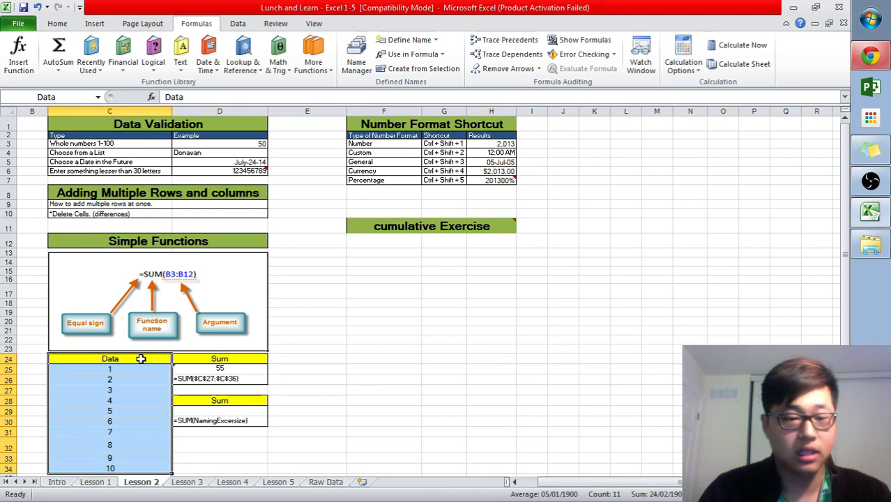
pyautogui.moveTo(131, 360); pyautogui.dragTo(140, 470)
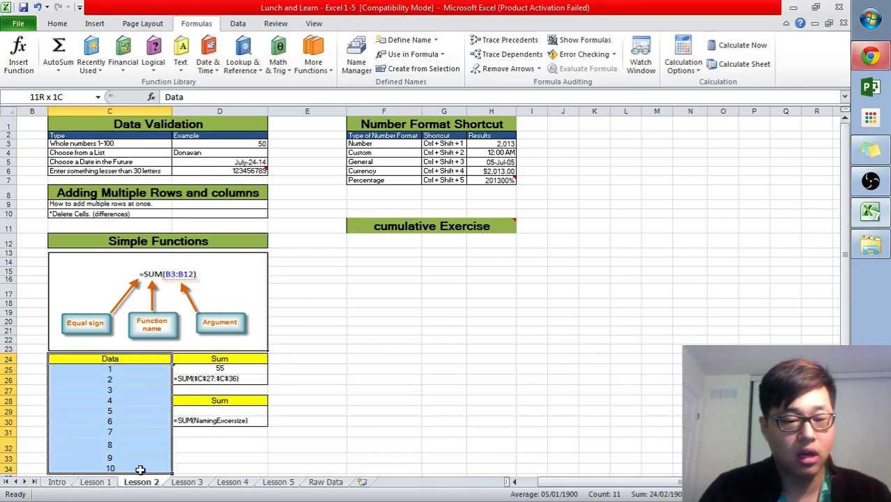
# Step: Enter a SUM formula in D29 that adds up the numbers in C25:C34
pyautogui.click(226, 420)
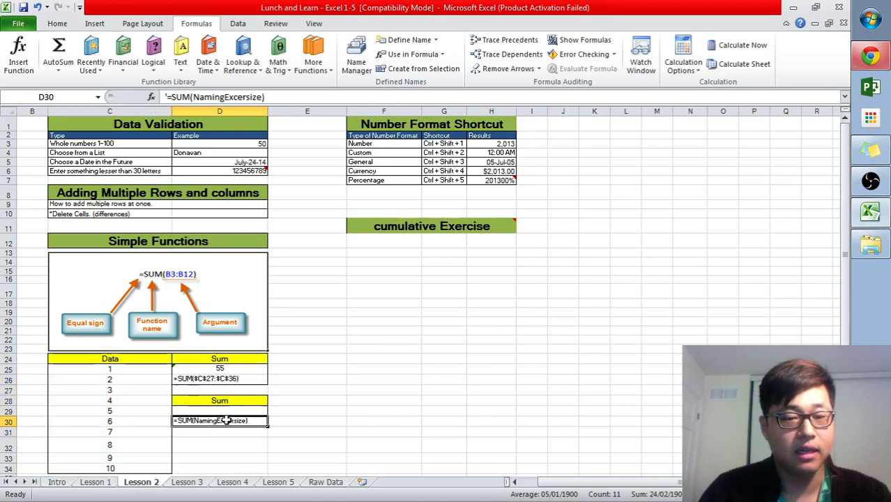
pyautogui.click(228, 412)
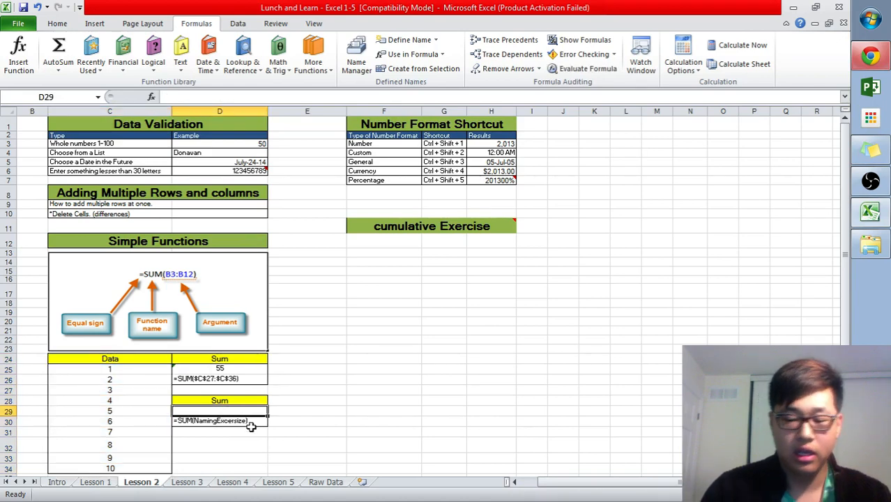
pyautogui.write('=sum')
pyautogui.press('Tab')
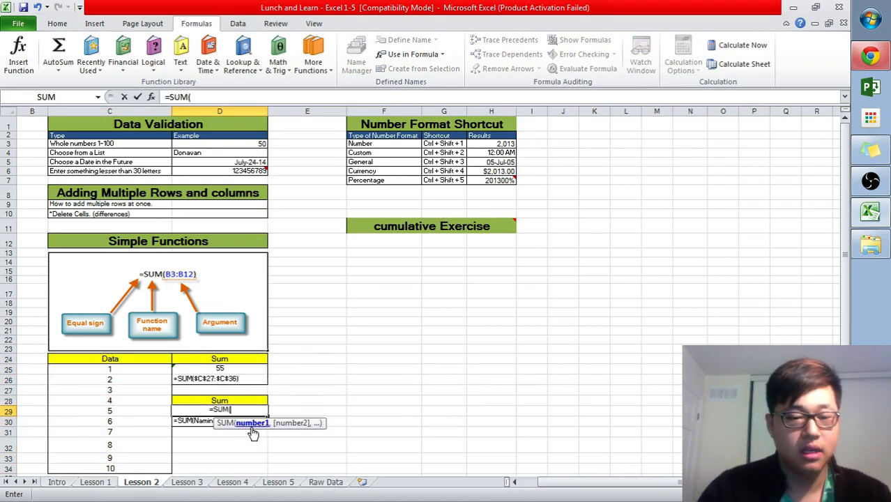
pyautogui.moveTo(159, 369); pyautogui.dragTo(144, 467)
pyautogui.press('Return')
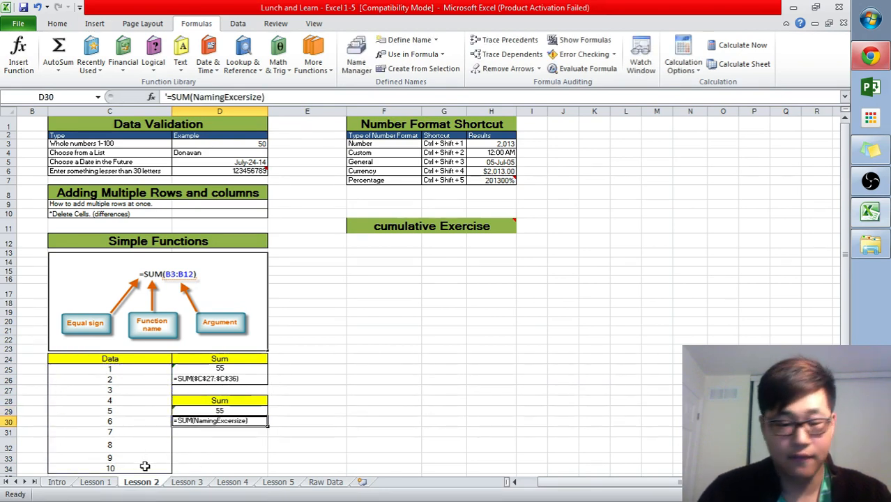
# Step: Replace the cell range argument in D29's SUM formula with the named range Data, giving =SUM(Data)
pyautogui.click(253, 411)
pyautogui.moveTo(191, 97); pyautogui.dragTo(270, 99)
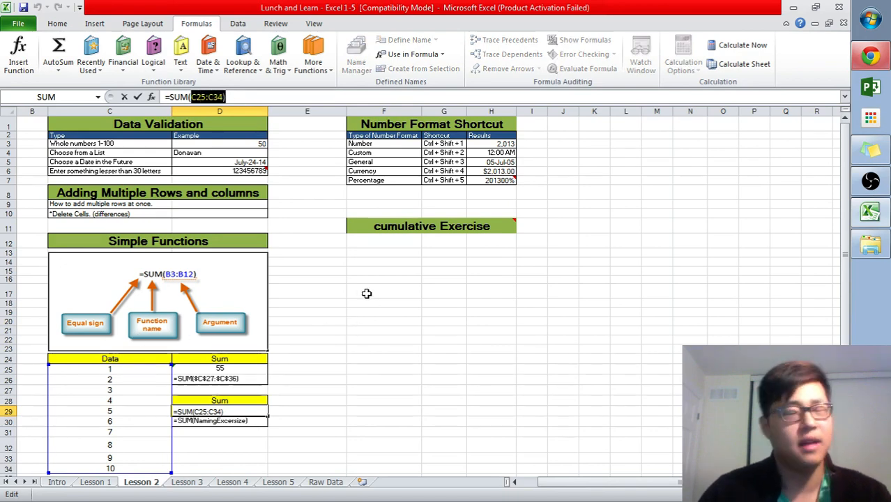
pyautogui.write('data')
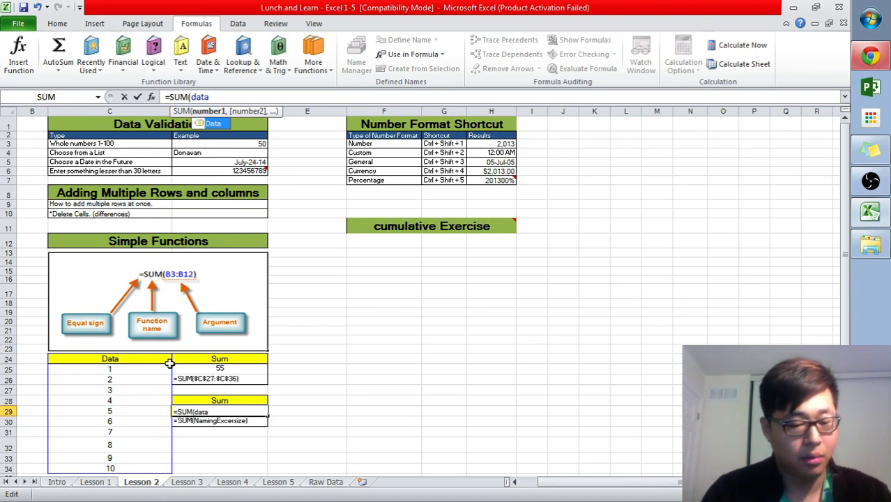
pyautogui.press('Tab')
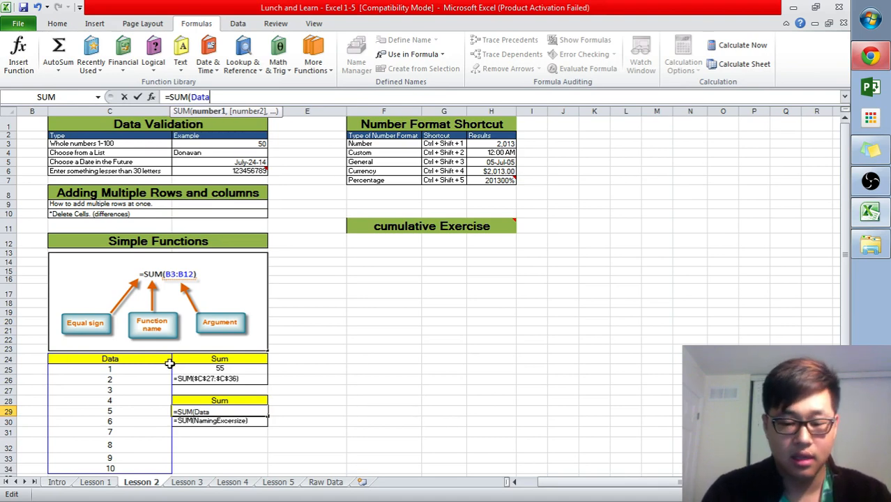
pyautogui.press('BackSpace')
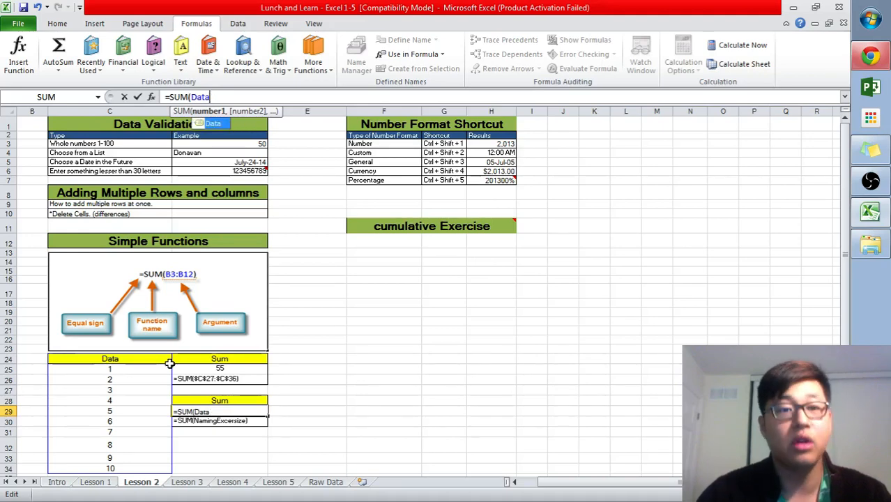
pyautogui.write(')')
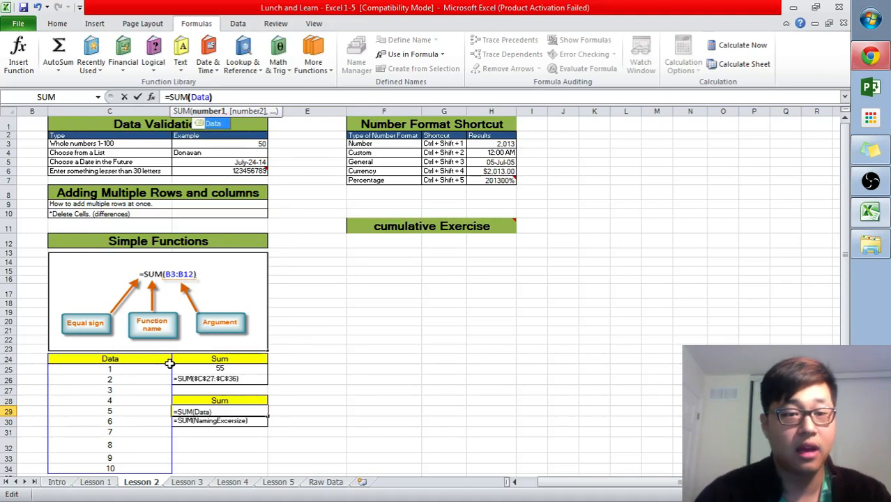
pyautogui.press('Return')
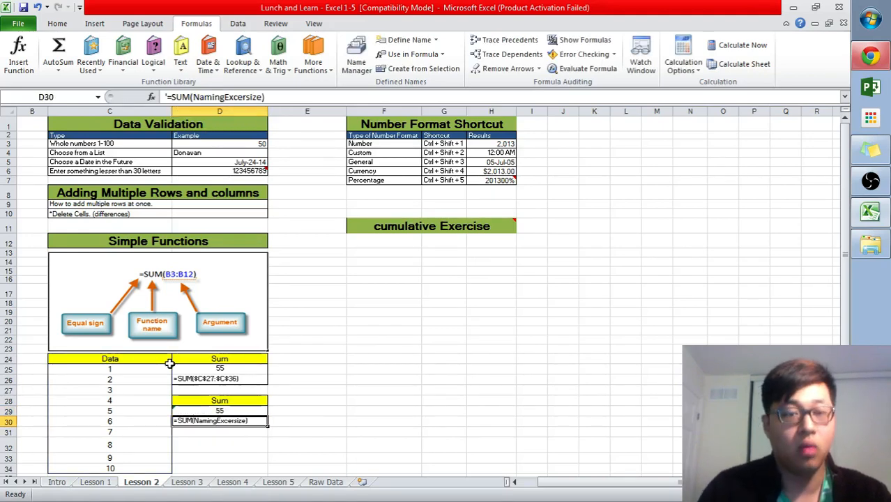
# Step: Compare the formulas in D25 and D29, and copy D29's formula into D30 over the old example text
pyautogui.click(228, 411)
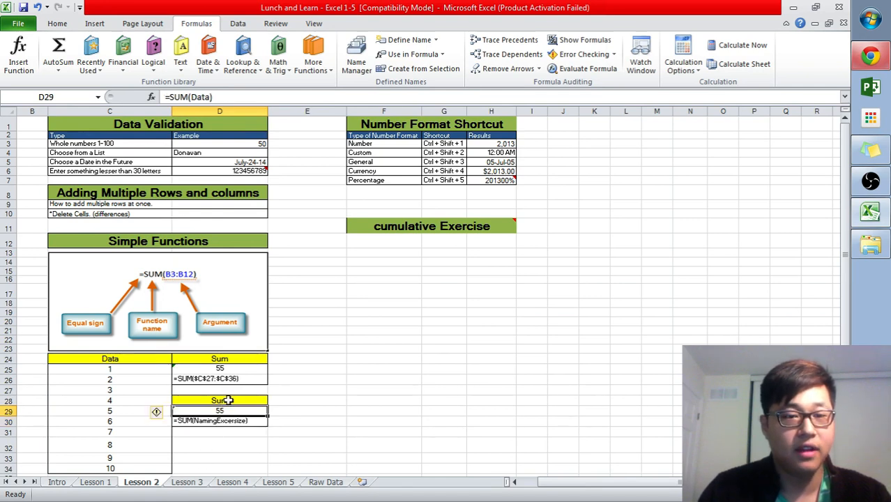
pyautogui.click(226, 370)
pyautogui.click(223, 411)
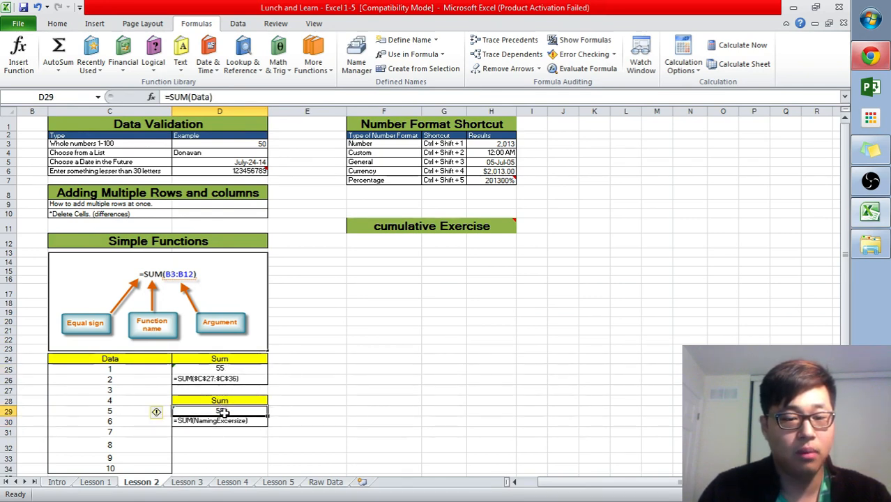
pyautogui.click(228, 421)
pyautogui.click(230, 411)
pyautogui.hotkey('ctrl', 'c')
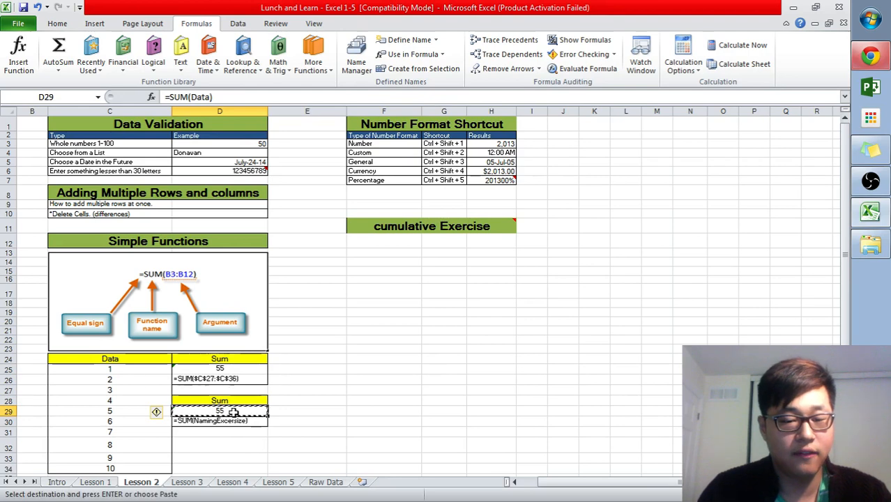
pyautogui.click(234, 420)
pyautogui.hotkey('ctrl', 'v')
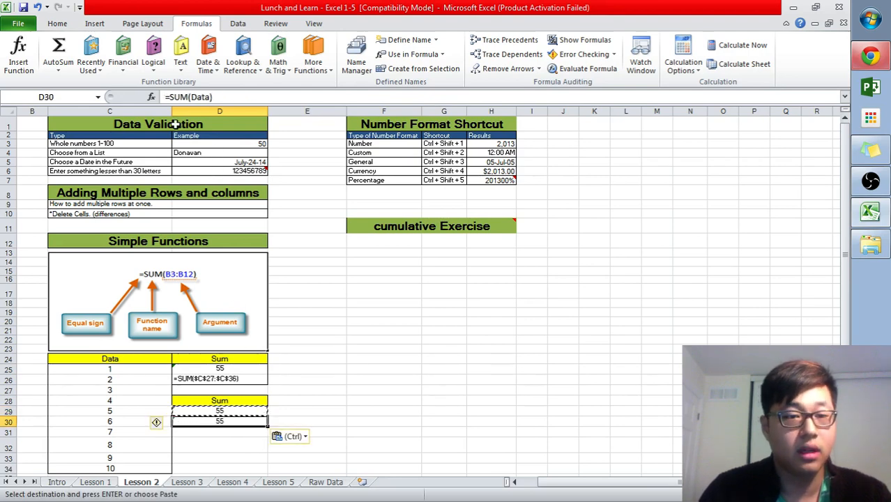
# Step: Add a leading apostrophe to D30's formula so that =SUM(Data) shows as text
pyautogui.press('F2')
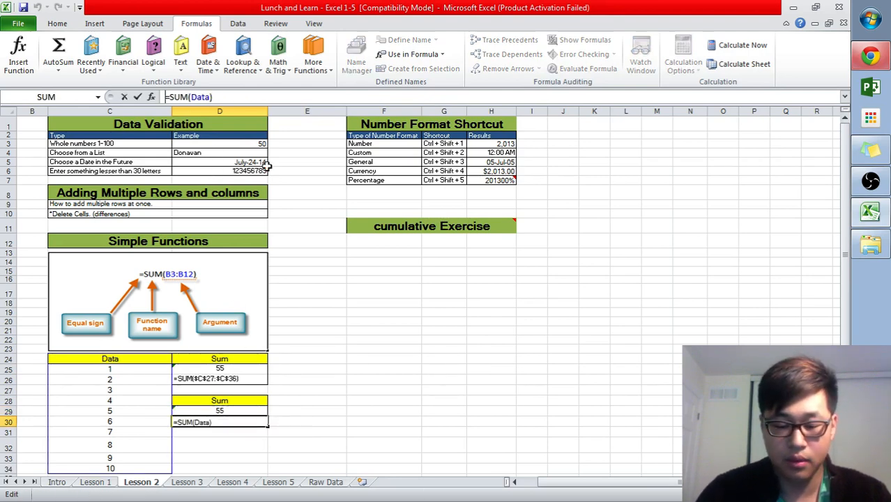
pyautogui.write("'")
pyautogui.press('Return')
pyautogui.click(430, 423)
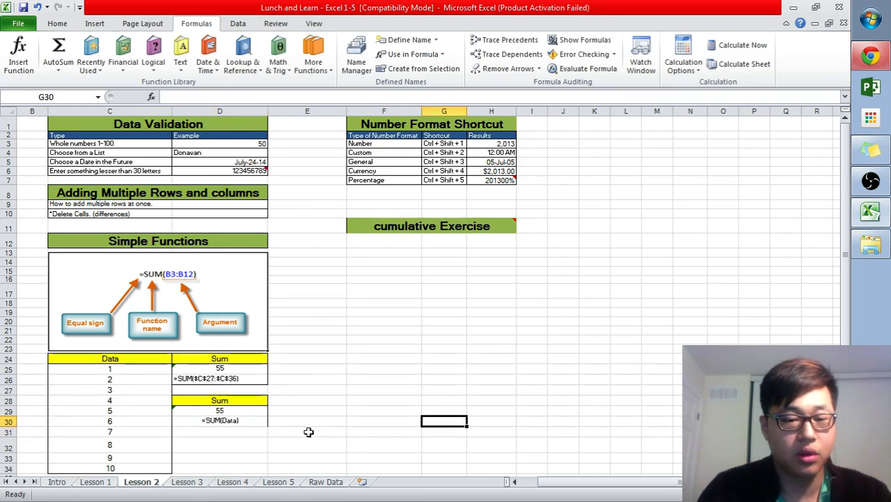
# Step: Compare the cell range argument shown in D26 with the named range argument in D30, and the sums in D25 and D29
pyautogui.click(251, 424)
pyautogui.click(242, 422)
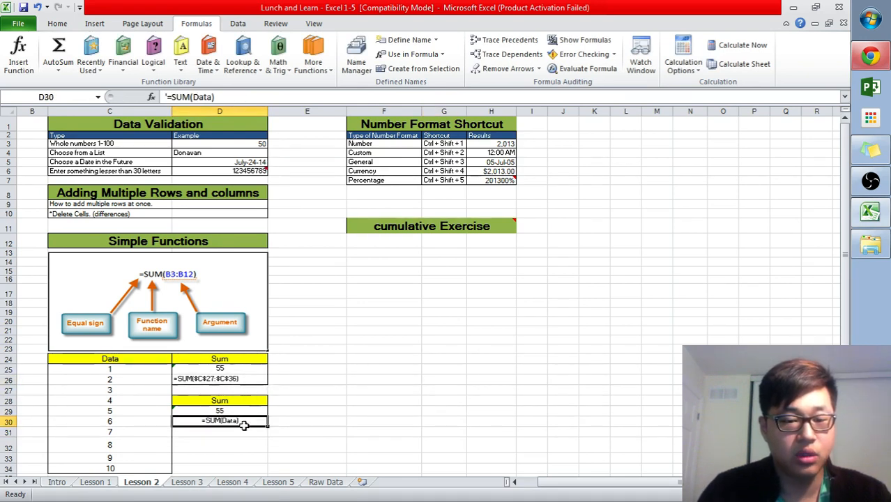
pyautogui.click(245, 380)
pyautogui.click(240, 422)
pyautogui.click(242, 380)
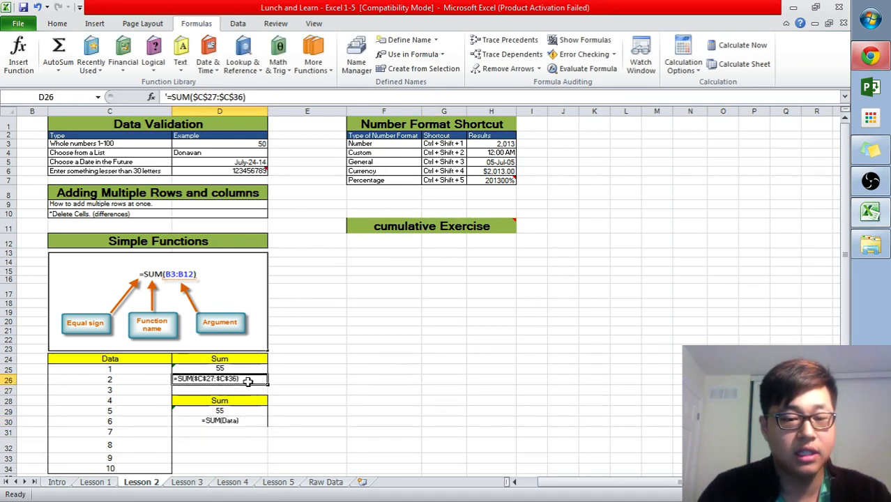
pyautogui.click(241, 421)
pyautogui.doubleClick(237, 378)
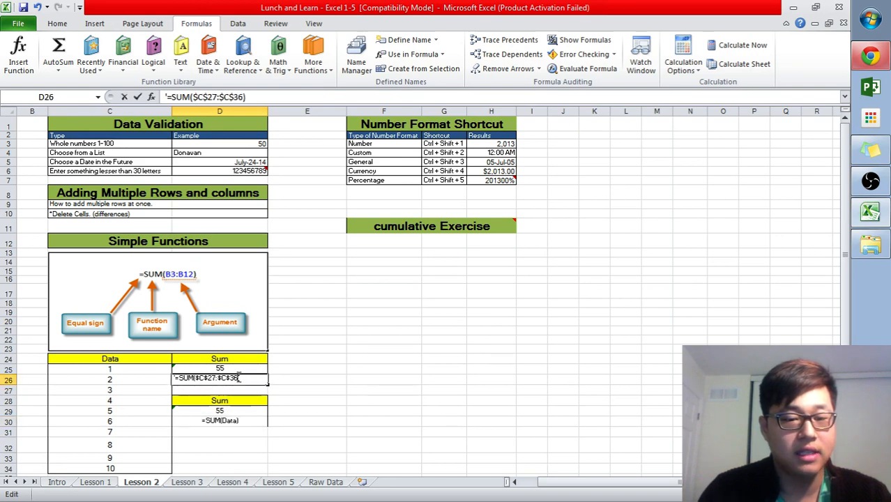
pyautogui.moveTo(239, 379); pyautogui.dragTo(200, 378)
pyautogui.press('Escape')
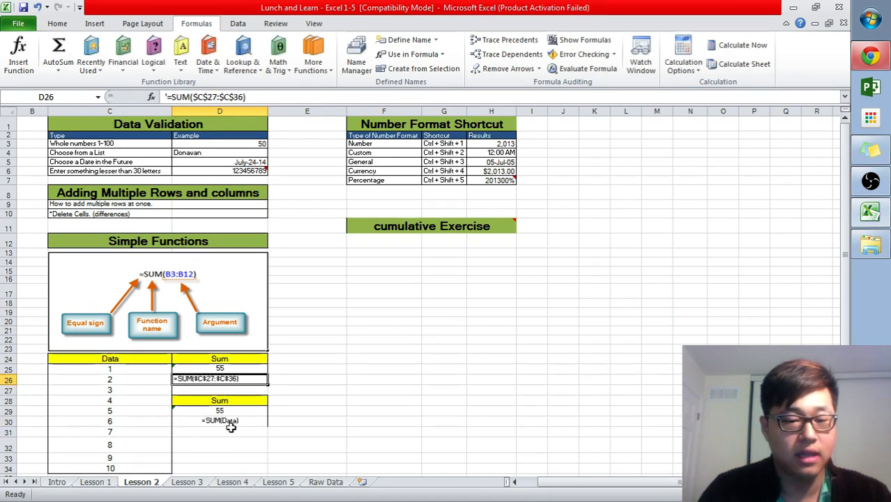
pyautogui.click(234, 420)
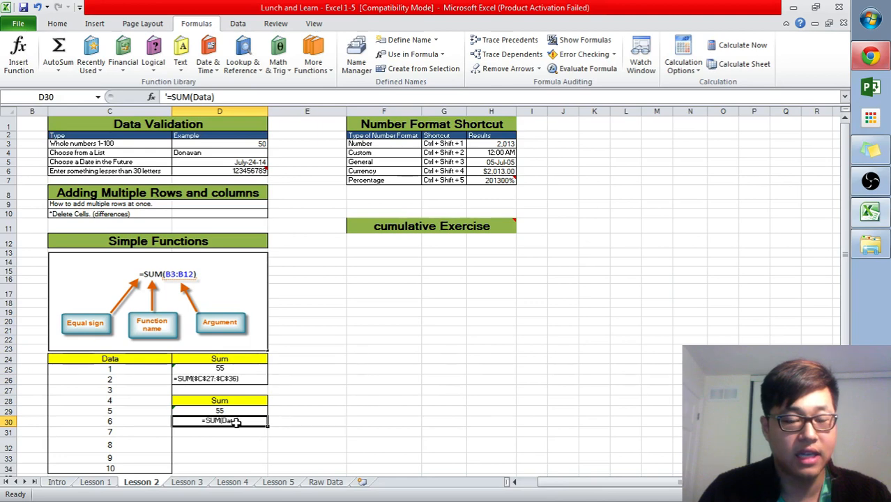
pyautogui.click(238, 411)
pyautogui.click(242, 369)
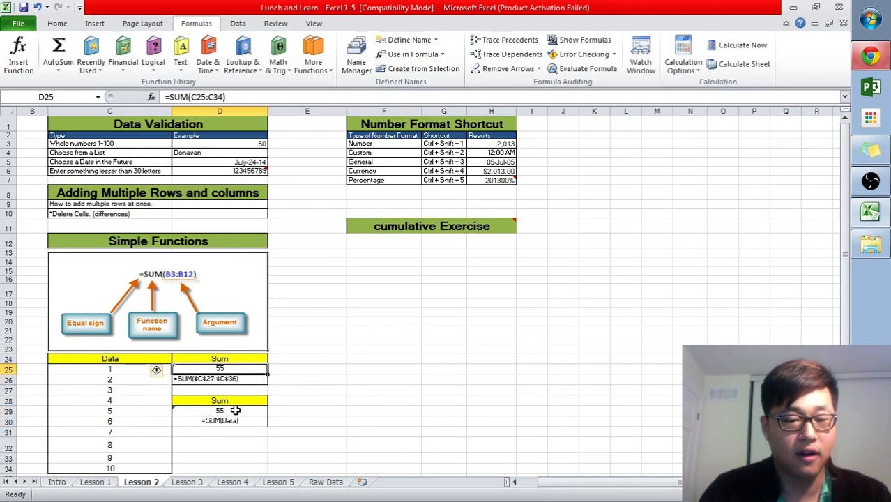
# Step: Fill the two sum result cells D25 and D29 with the blue theme color
pyautogui.click(235, 411)
pyautogui.keyDown('ctrl'); pyautogui.click(235, 369); pyautogui.keyUp('ctrl')
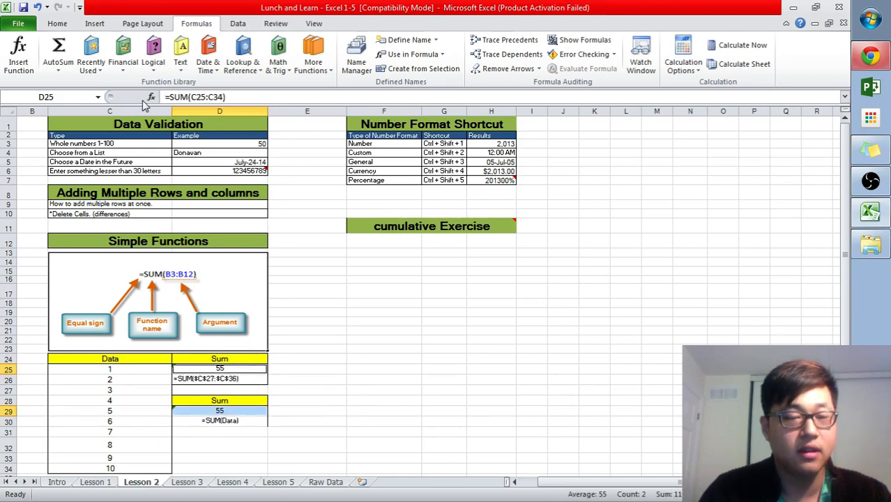
pyautogui.click(57, 23)
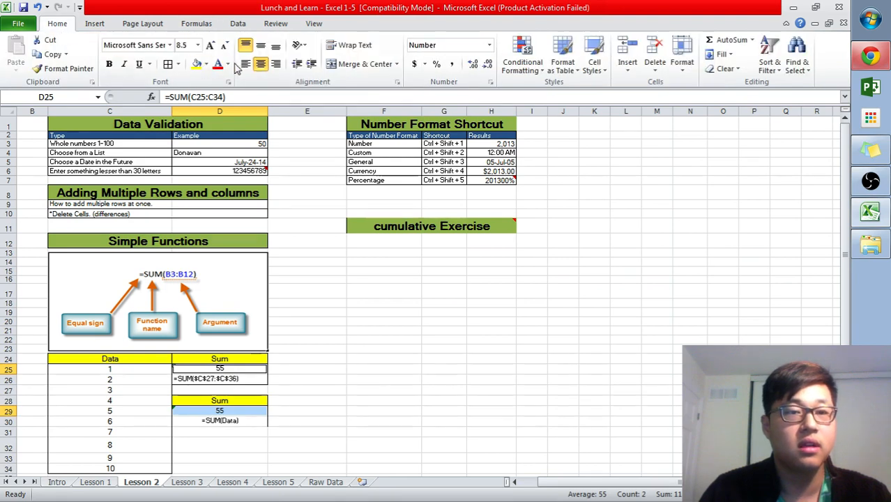
pyautogui.click(206, 64)
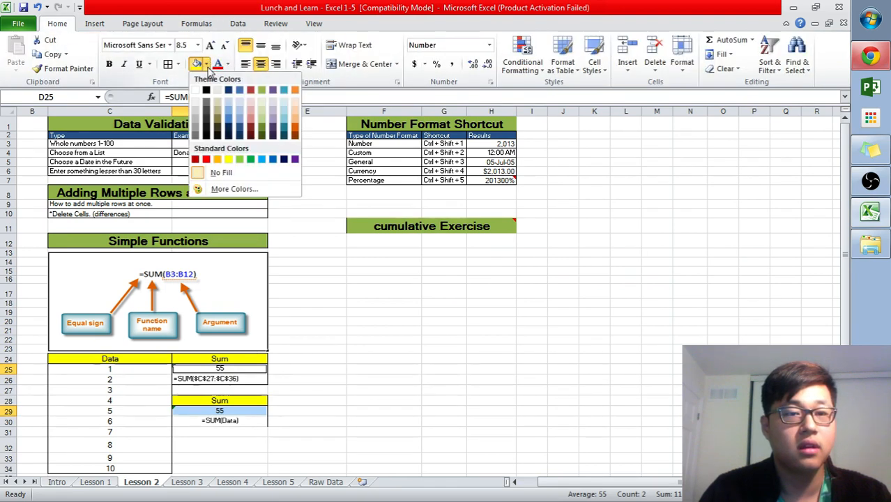
pyautogui.click(239, 91)
pyautogui.click(381, 331)
pyautogui.click(499, 328)
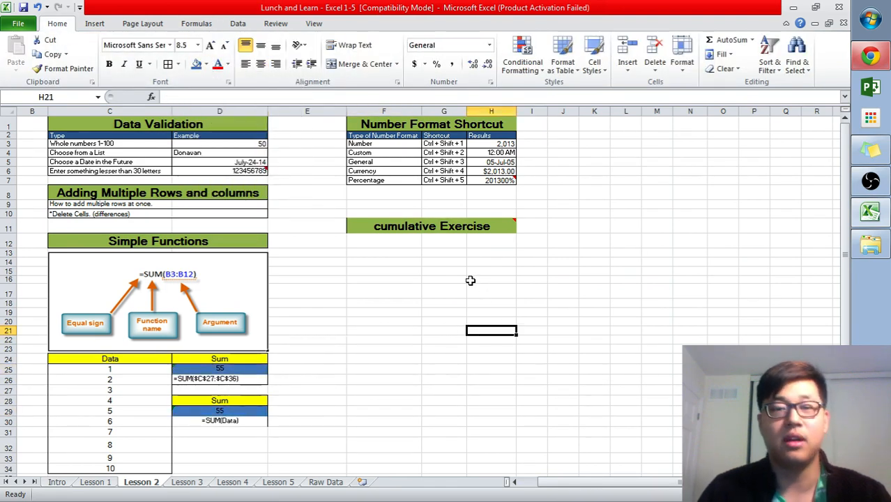
pyautogui.click(412, 227)
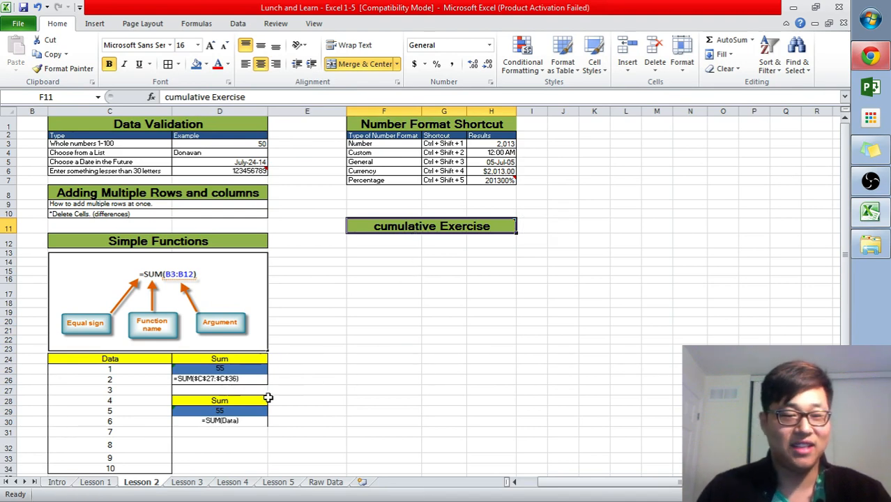
pyautogui.moveTo(249, 403); pyautogui.dragTo(250, 417)
pyautogui.click(324, 411)
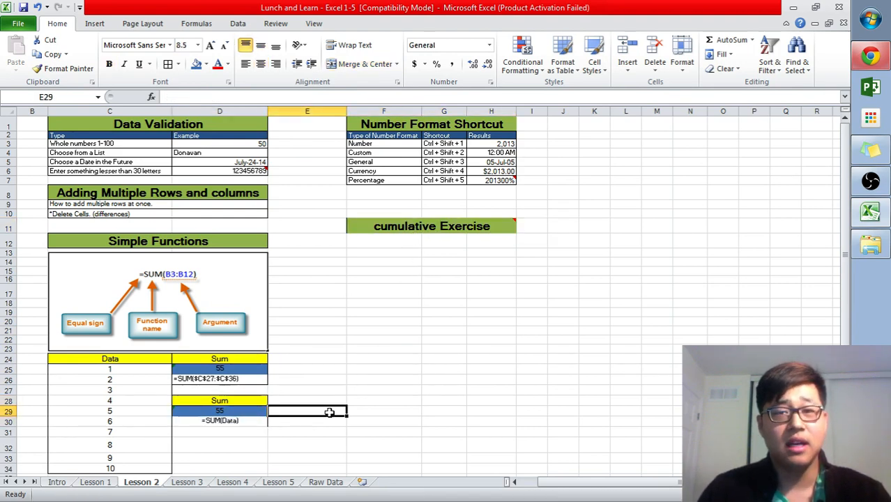
# Step: Look over the other lesson sheets, including Lesson 5 and Lesson 3, and return to Lesson 2
pyautogui.click(278, 482)
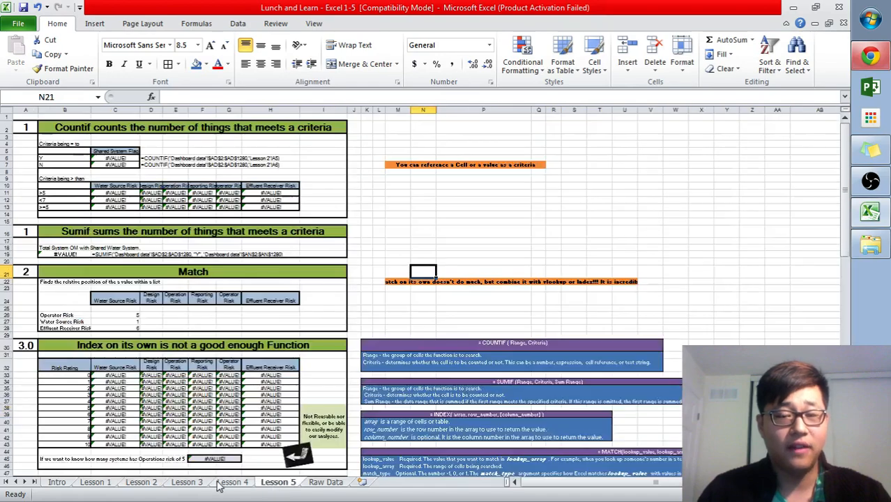
pyautogui.click(232, 481)
pyautogui.click(270, 482)
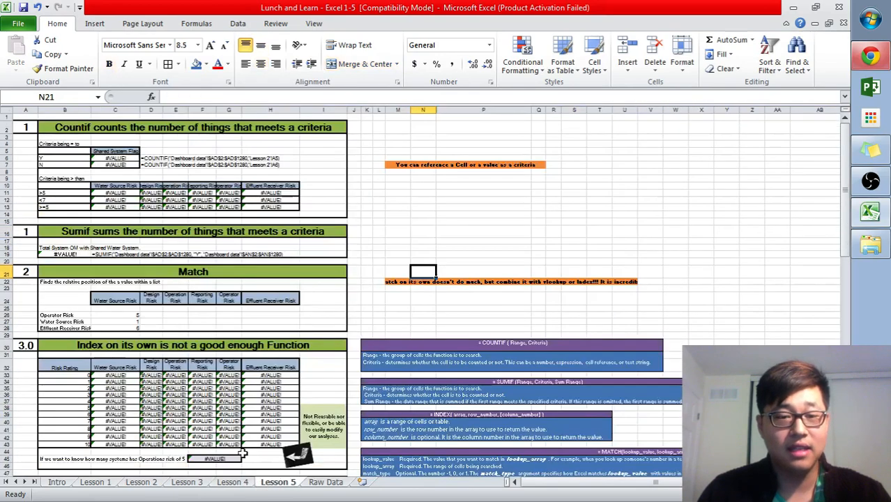
pyautogui.click(185, 482)
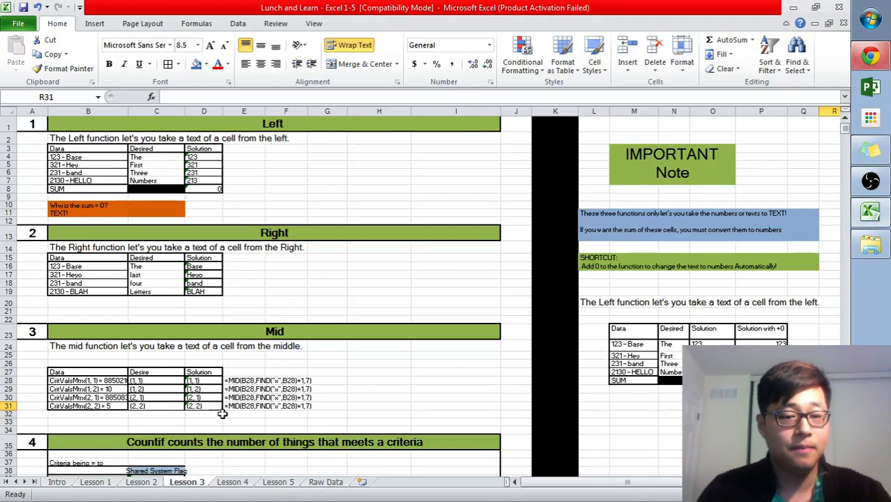
pyautogui.click(148, 483)
# Step: Compare the cell range argument in D26's formula text with the named range version in D29 and D30
pyautogui.doubleClick(213, 380)
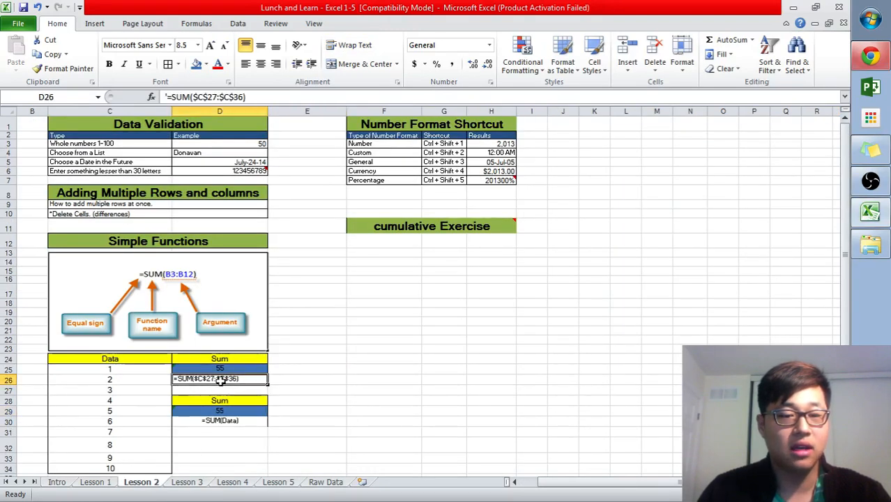
pyautogui.moveTo(193, 97); pyautogui.dragTo(248, 97)
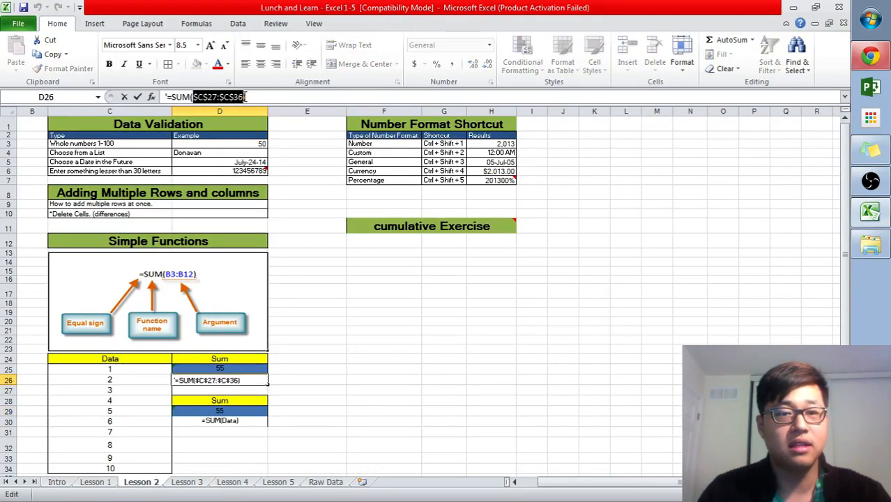
pyautogui.click(323, 369)
pyautogui.click(242, 377)
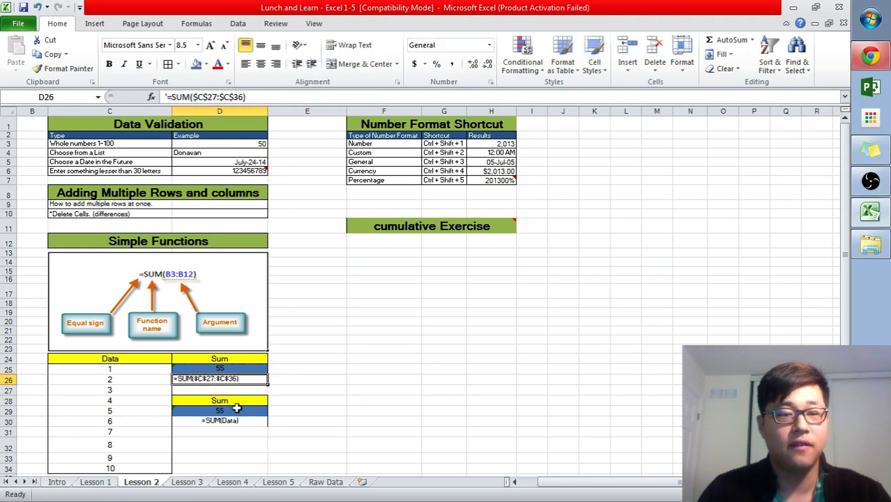
pyautogui.click(237, 410)
pyautogui.click(235, 421)
pyautogui.moveTo(154, 359); pyautogui.dragTo(156, 421)
pyautogui.moveTo(444, 369); pyautogui.dragTo(450, 401)
pyautogui.moveTo(597, 292); pyautogui.dragTo(620, 356)
pyautogui.moveTo(452, 278); pyautogui.dragTo(454, 319)
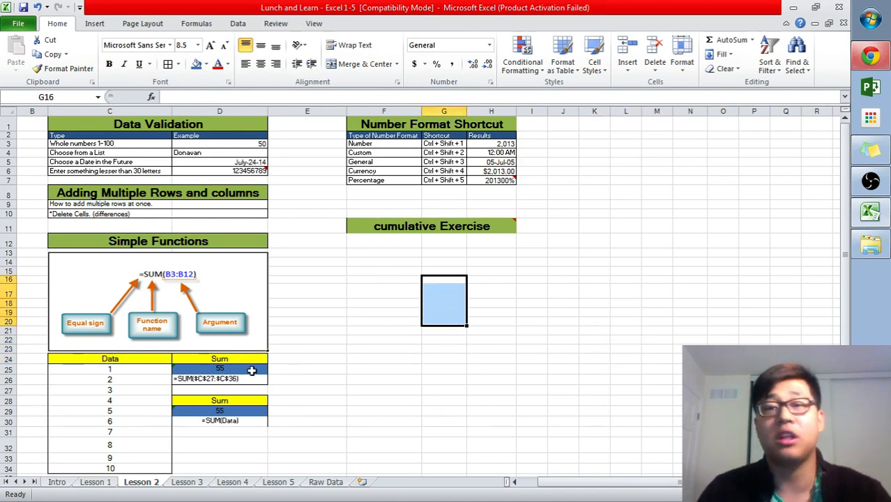
pyautogui.click(407, 240)
pyautogui.click(405, 263)
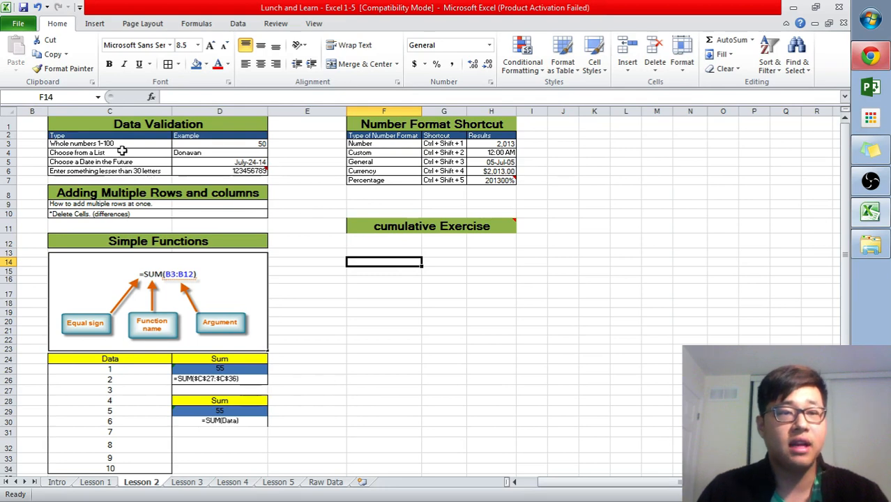
pyautogui.moveTo(122, 124); pyautogui.dragTo(436, 389)
pyautogui.click(437, 389)
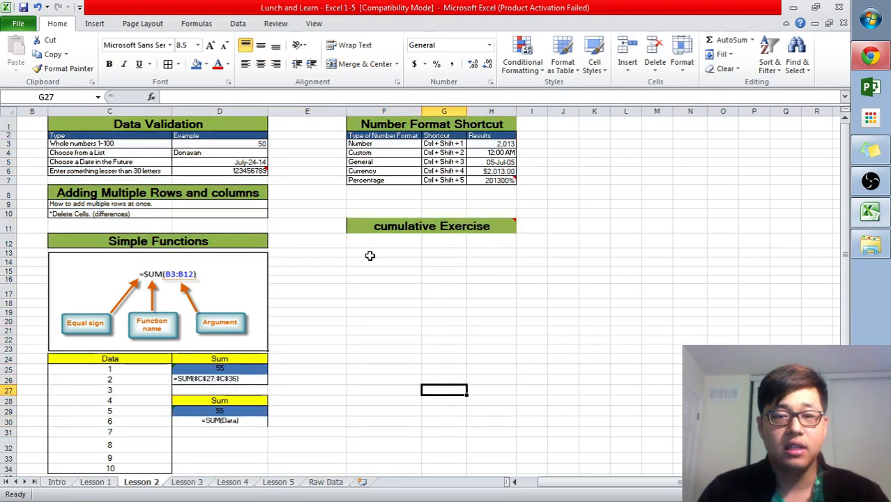
# Step: Insert six blank rows above row 11, which holds the cumulative Exercise heading
pyautogui.rightClick(7, 226)
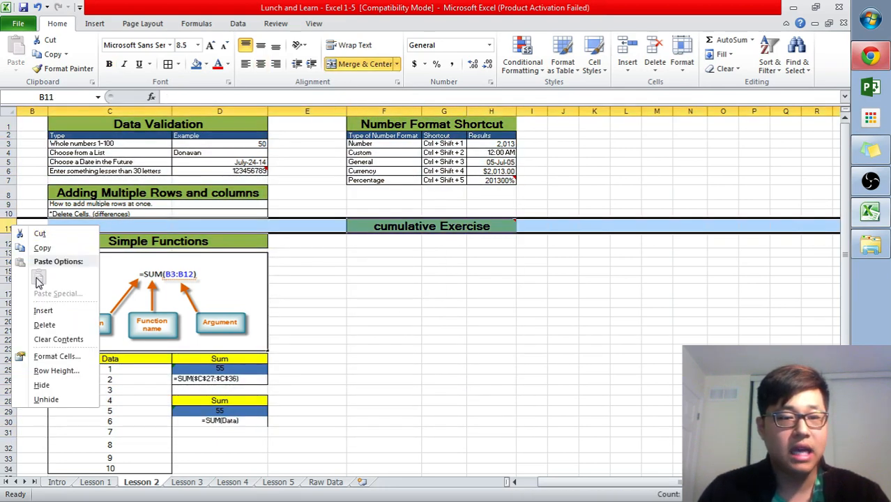
pyautogui.moveTo(8, 227); pyautogui.dragTo(8, 280)
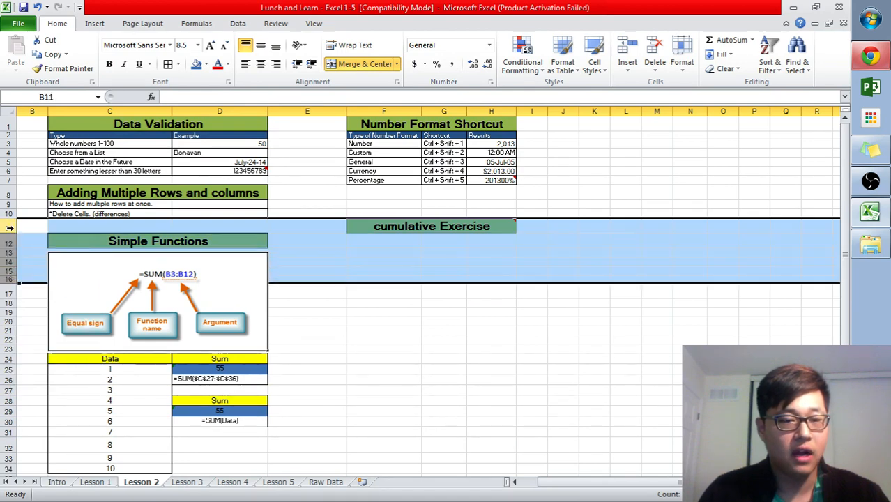
pyautogui.rightClick(14, 230)
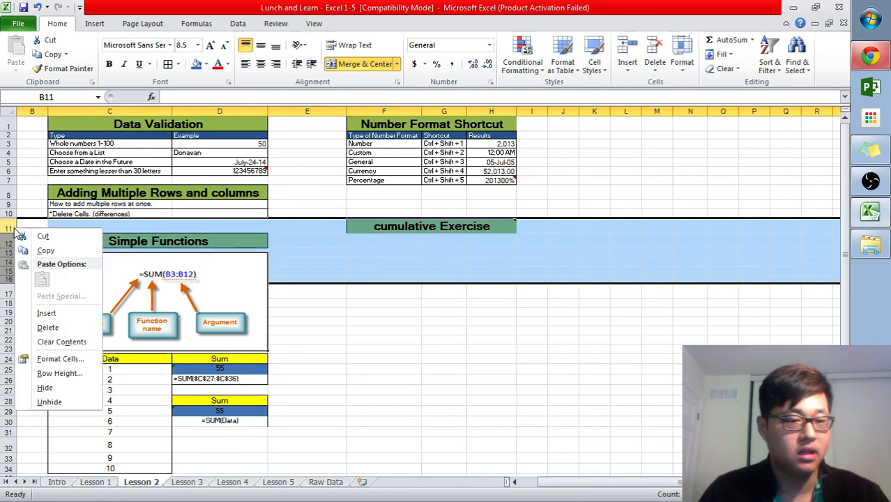
pyautogui.click(44, 313)
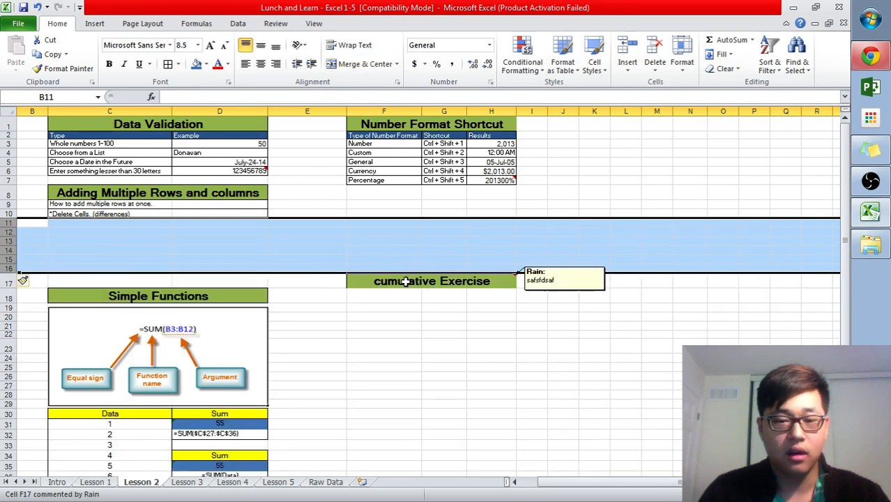
# Step: Move the cumulative Exercise heading from F17 up to F11
pyautogui.click(405, 282)
pyautogui.hotkey('ctrl', 'x')
pyautogui.click(402, 224)
pyautogui.hotkey('ctrl', 'v')
pyautogui.click(439, 273)
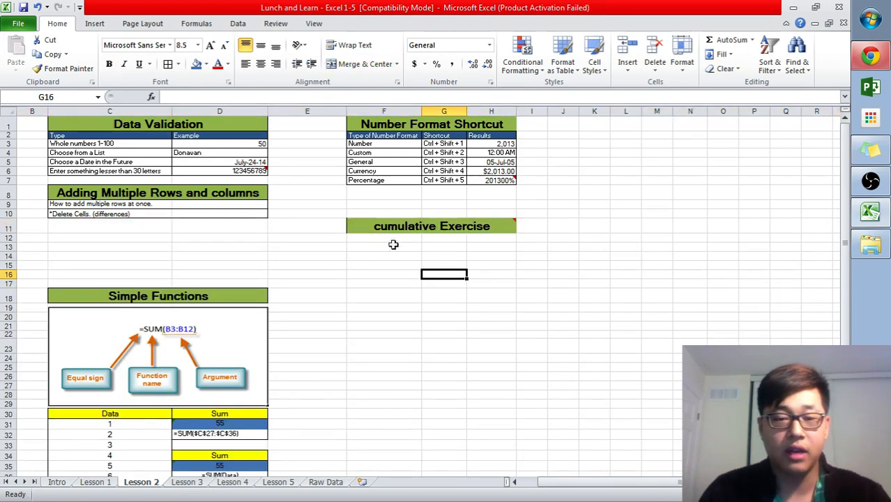
# Step: Copy the Number Format Shortcut column headers F2:H2 to F12, under the cumulative Exercise heading
pyautogui.click(378, 246)
pyautogui.click(377, 238)
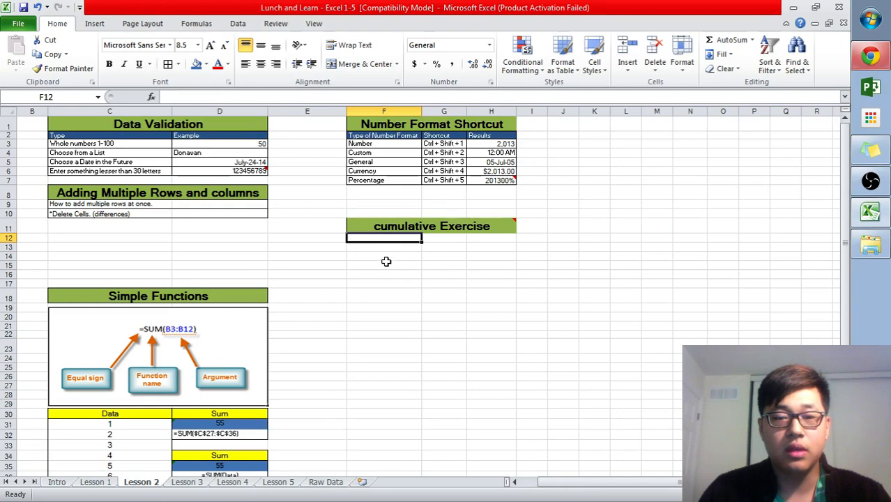
pyautogui.moveTo(382, 135); pyautogui.dragTo(488, 136)
pyautogui.hotkey('ctrl', 'c')
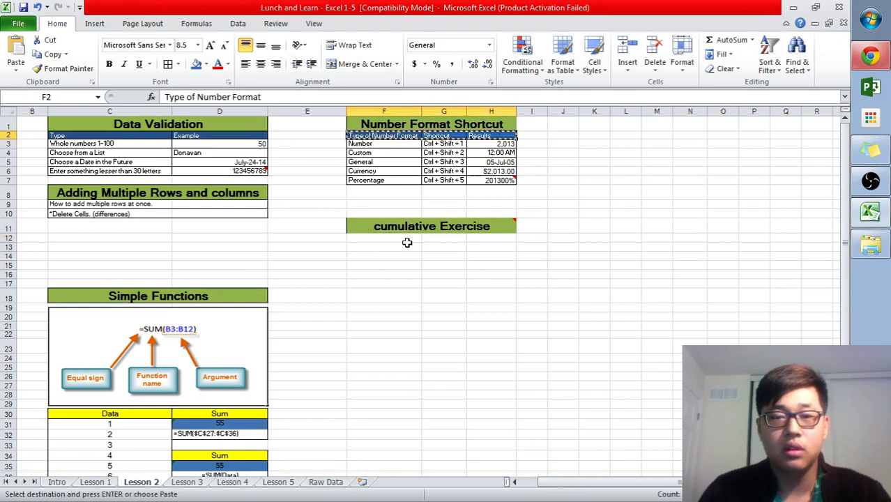
pyautogui.click(380, 239)
pyautogui.hotkey('ctrl', 'v')
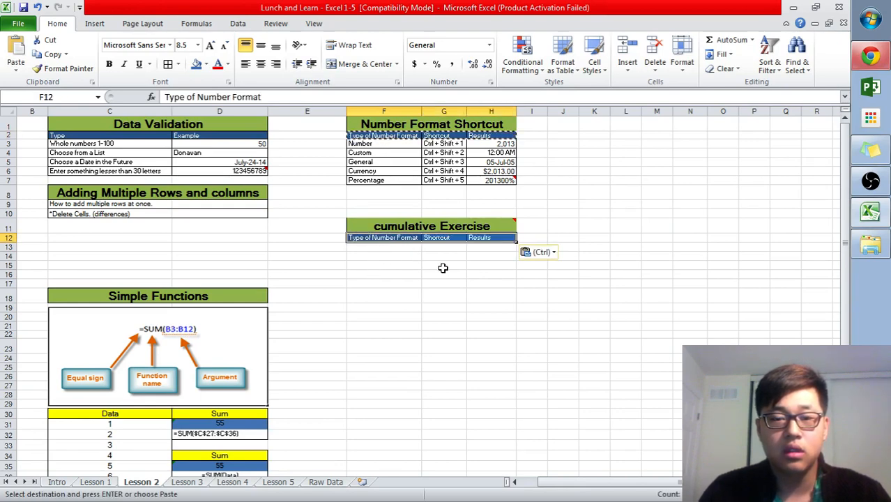
# Step: Delete the Results header cell H12 under the cumulative Exercise heading
pyautogui.click(478, 238)
pyautogui.click(655, 51)
pyautogui.click(491, 274)
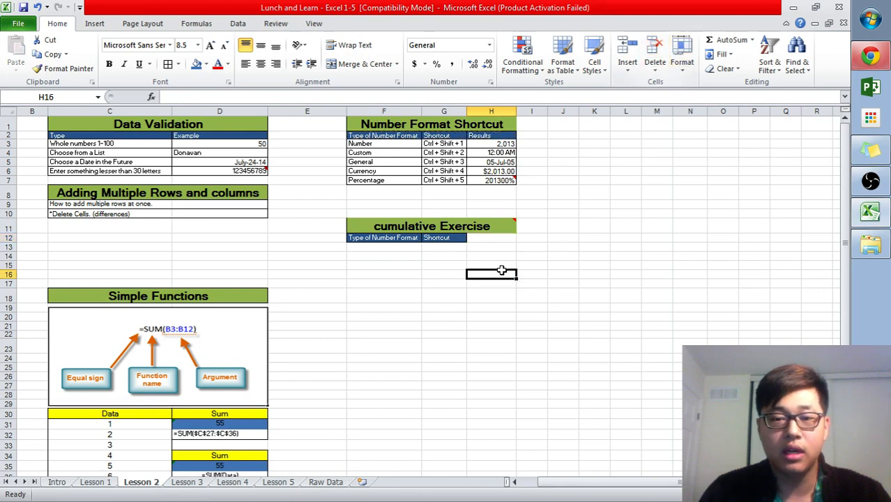
# Step: Name the whole Number Format Shortcut table F1:H7 as Shortcut1
pyautogui.click(394, 247)
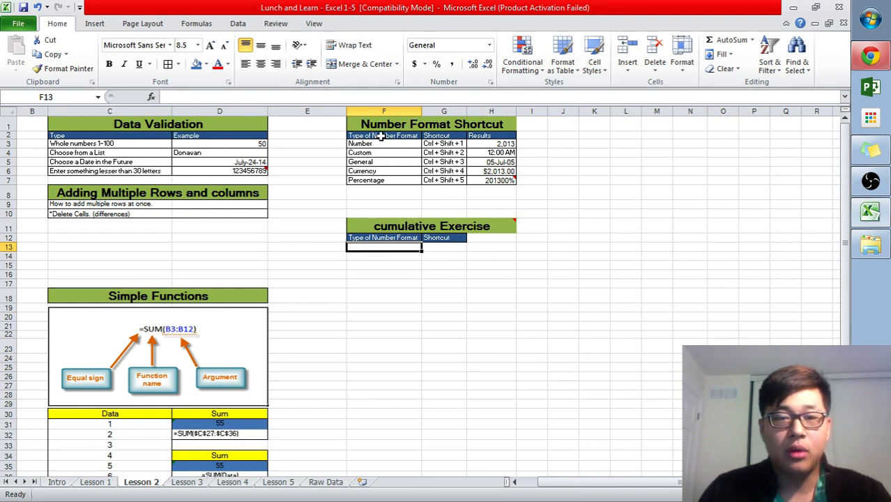
pyautogui.moveTo(380, 136); pyautogui.dragTo(453, 174)
pyautogui.moveTo(443, 126); pyautogui.dragTo(447, 180)
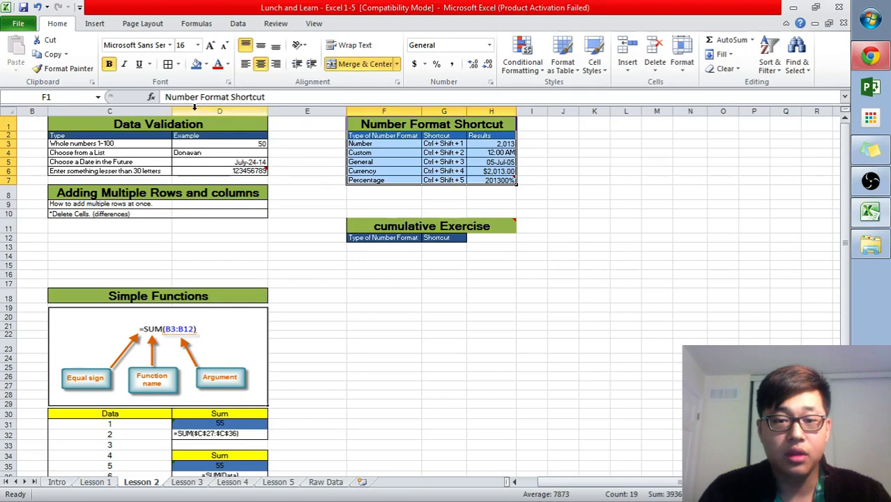
pyautogui.click(78, 97)
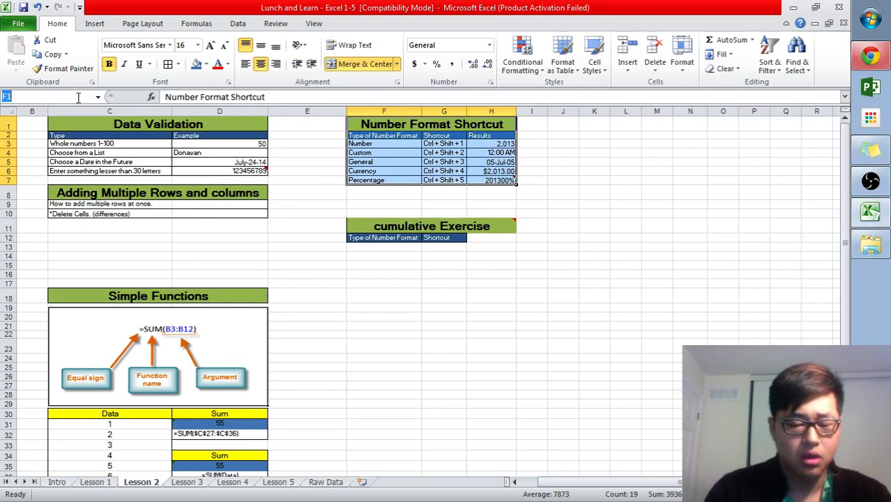
pyautogui.write('Shortcut')
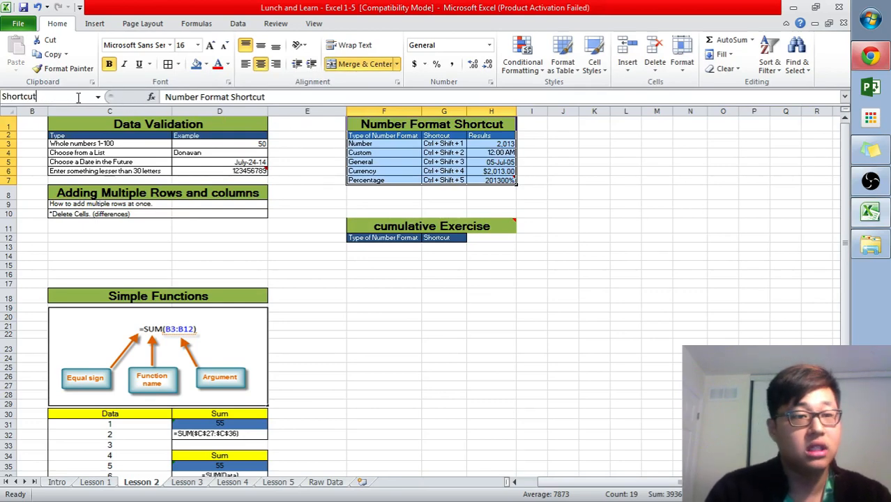
pyautogui.press('Return')
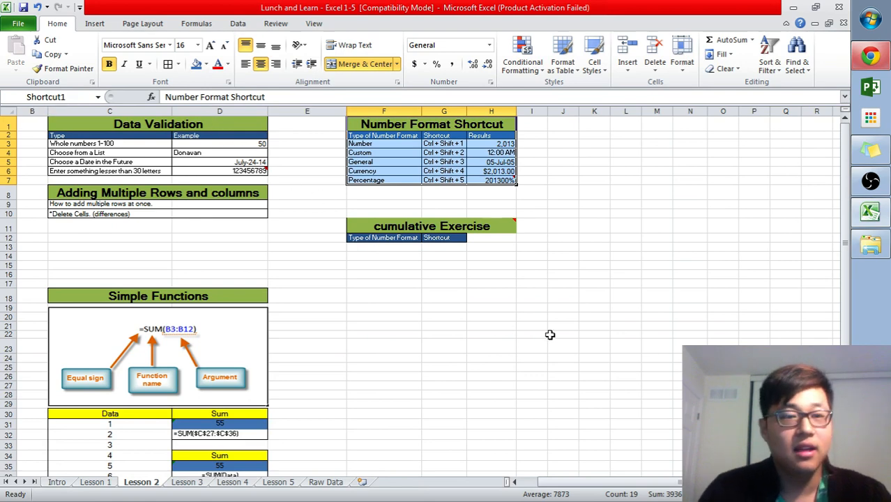
pyautogui.click(403, 255)
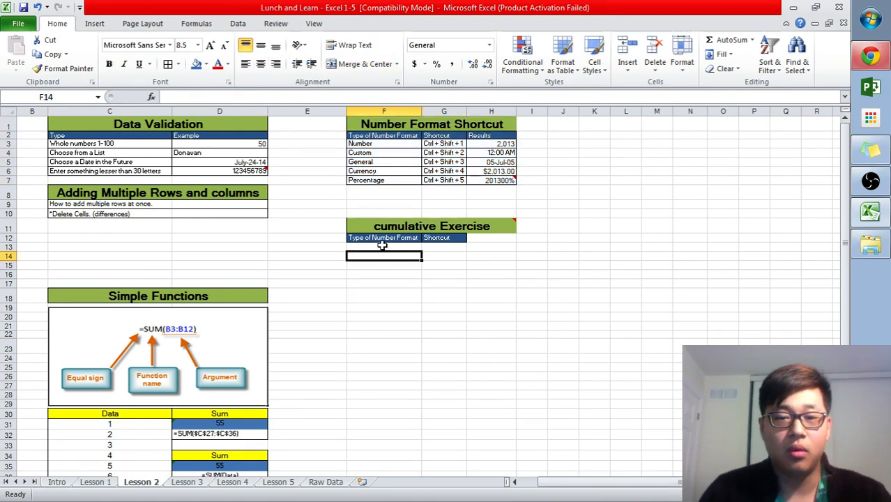
pyautogui.click(383, 239)
pyautogui.click(389, 248)
pyautogui.write('=')
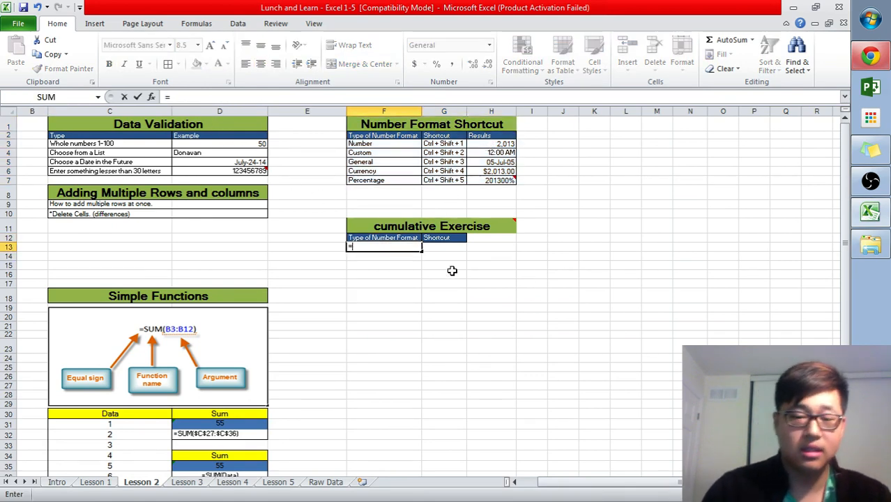
pyautogui.write('vl')
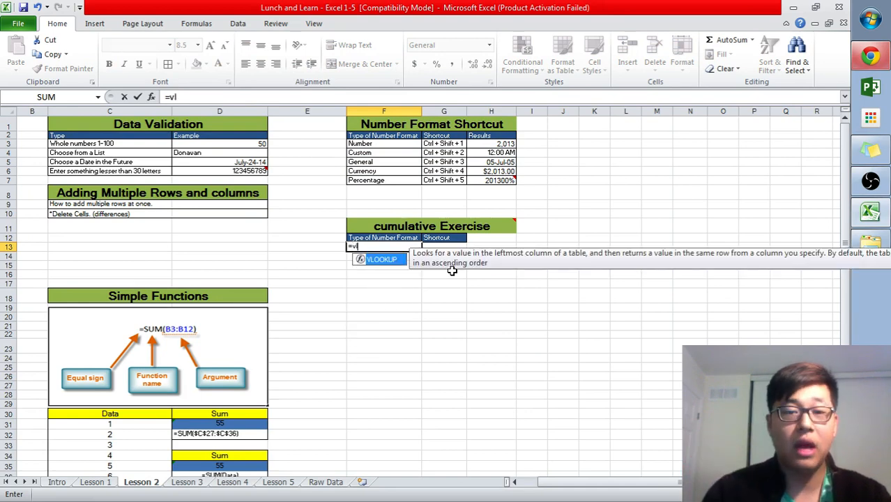
pyautogui.write('oo')
pyautogui.press('Tab')
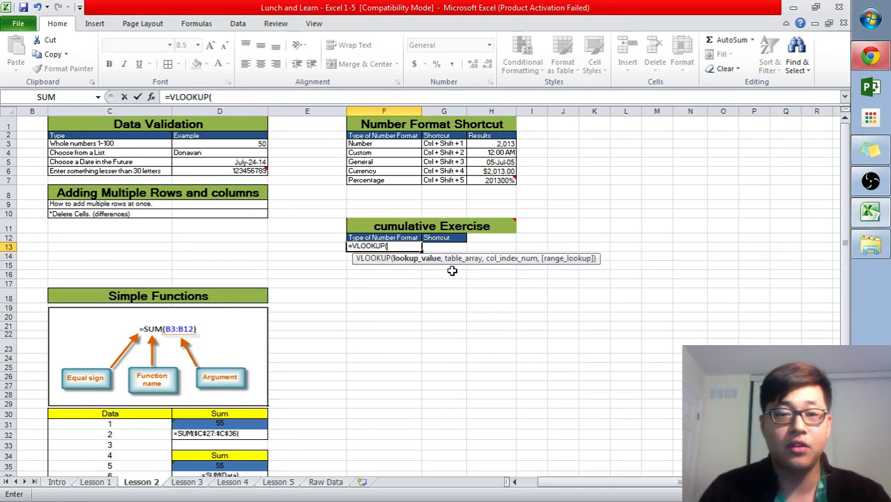
pyautogui.press('Escape')
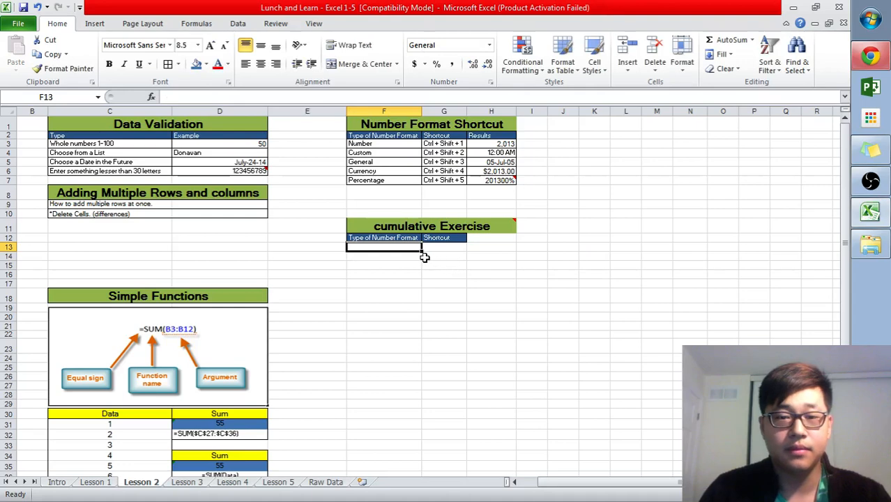
# Step: Enter =VLOOKUP(F13,Shortcut1,2,FALSE) in G13 under the cumulative Exercise's Shortcut header
pyautogui.click(430, 249)
pyautogui.write('=vlo')
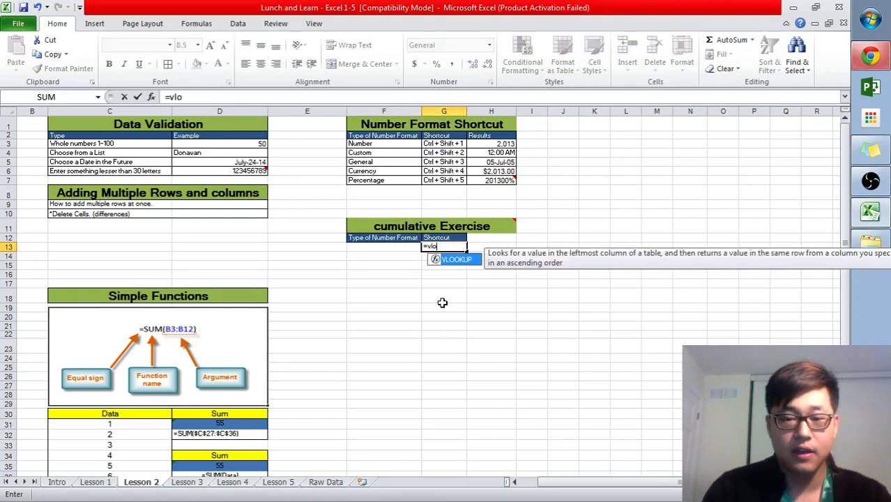
pyautogui.press('Tab')
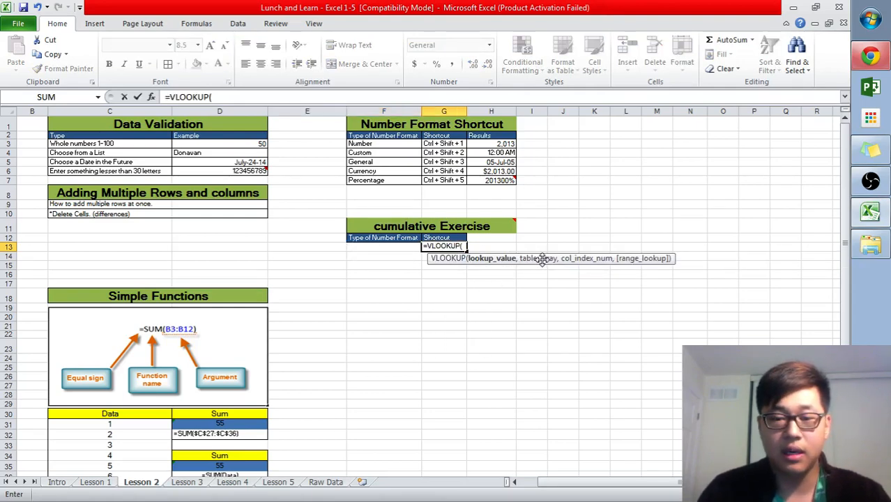
pyautogui.click(396, 247)
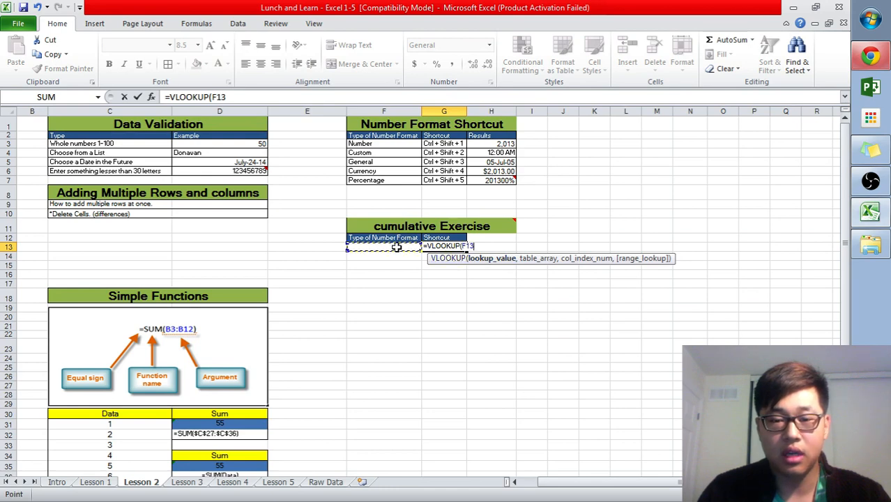
pyautogui.write(',')
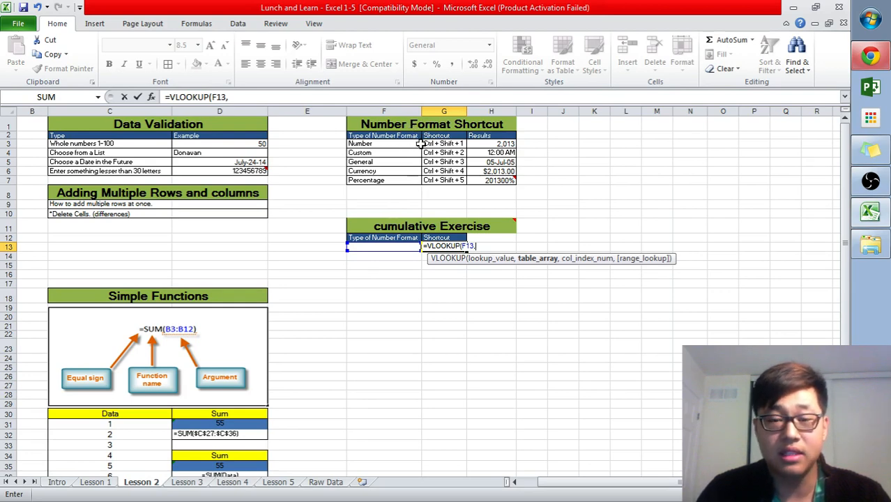
pyautogui.write('sh')
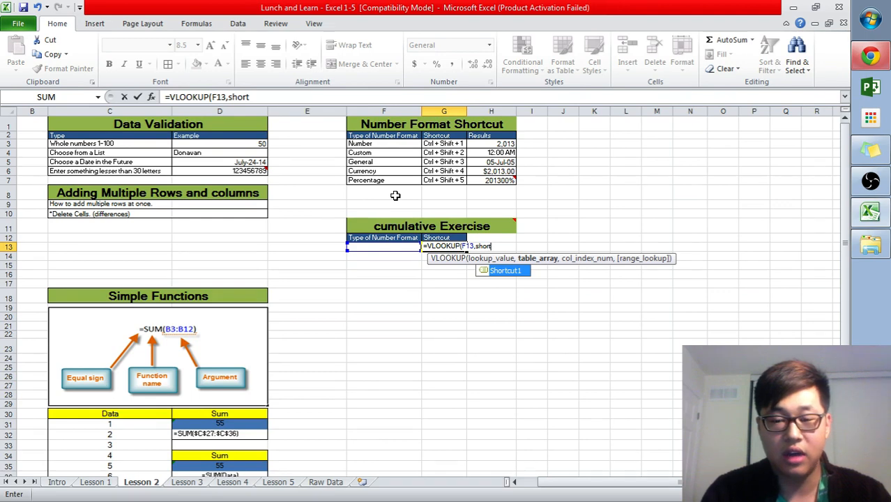
pyautogui.write('ort')
pyautogui.press('Tab')
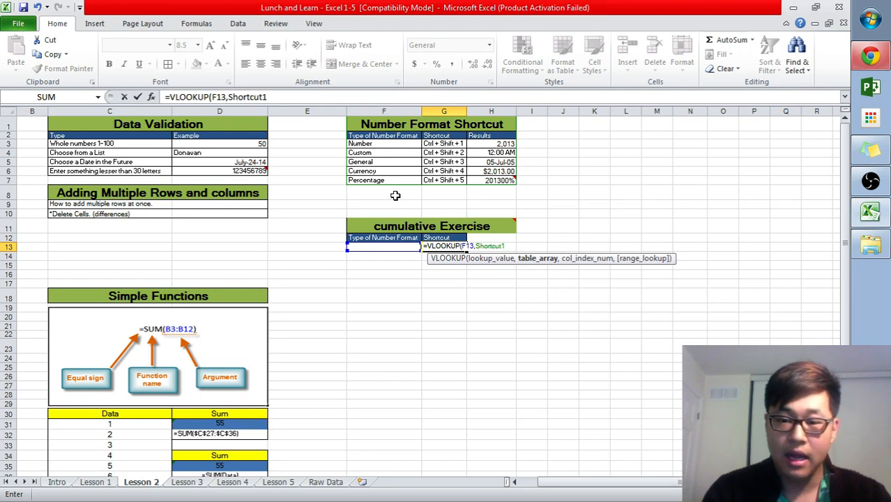
pyautogui.write(',')
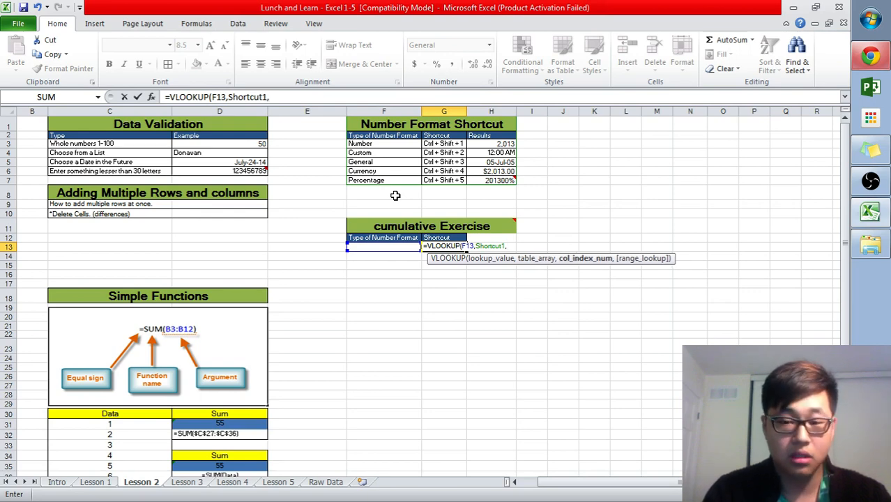
pyautogui.write('2,')
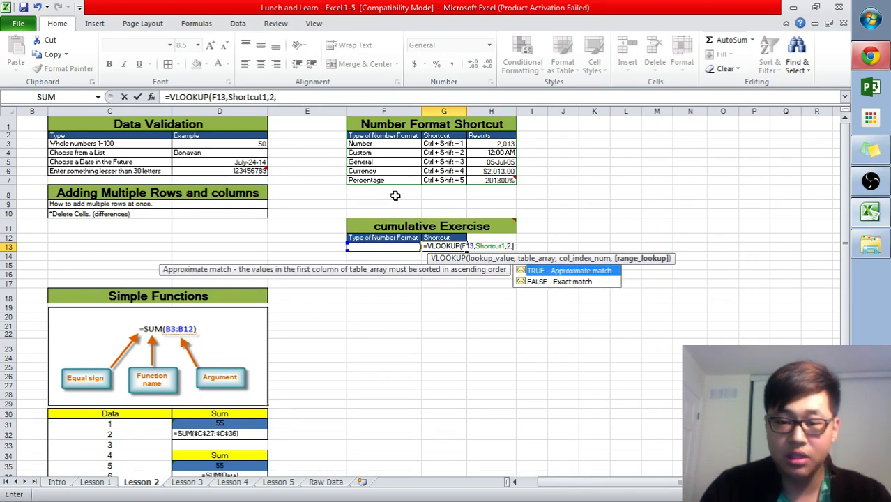
pyautogui.write('FALSE)')
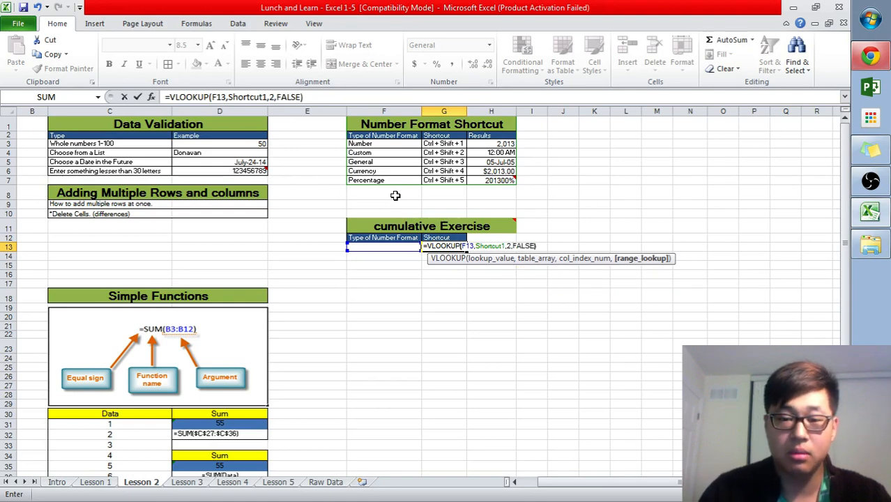
pyautogui.press('Return')
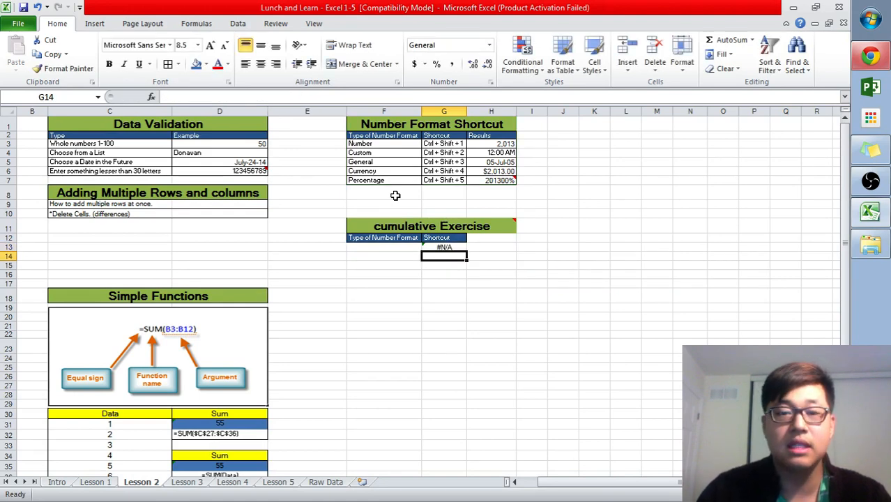
# Step: Add list data validation to F13, using the number format types in F3:F7 as the source
pyautogui.click(451, 246)
pyautogui.click(392, 247)
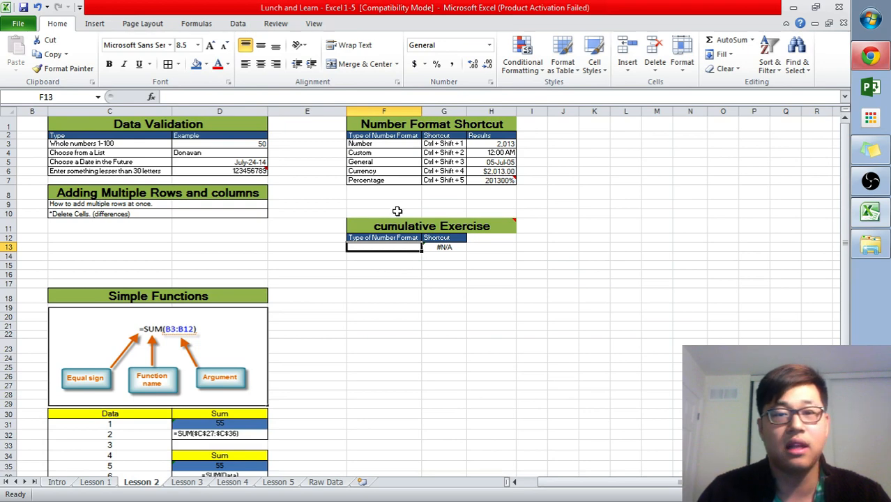
pyautogui.click(238, 23)
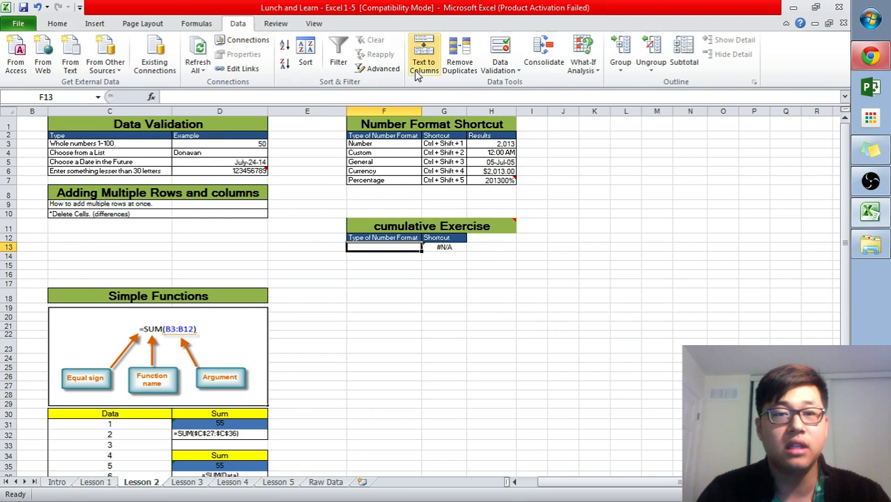
pyautogui.click(502, 54)
pyautogui.click(557, 187)
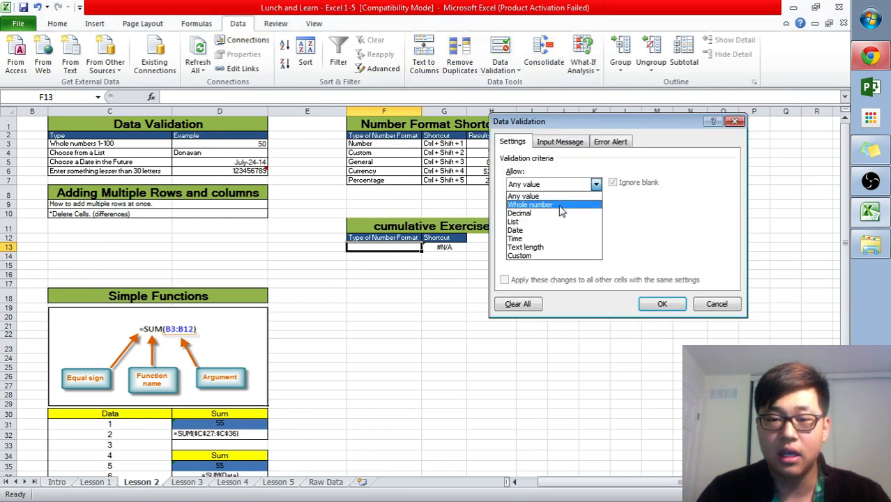
pyautogui.click(563, 222)
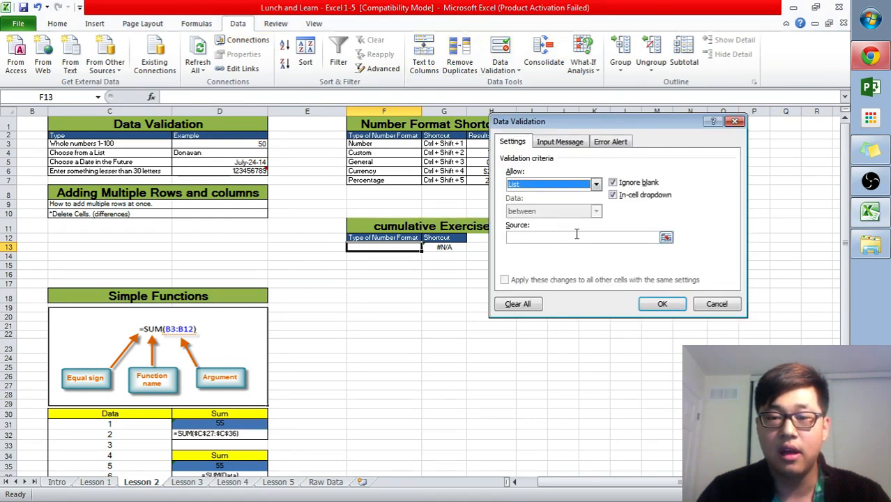
pyautogui.click(577, 236)
pyautogui.moveTo(405, 144); pyautogui.dragTo(405, 179)
pyautogui.click(662, 306)
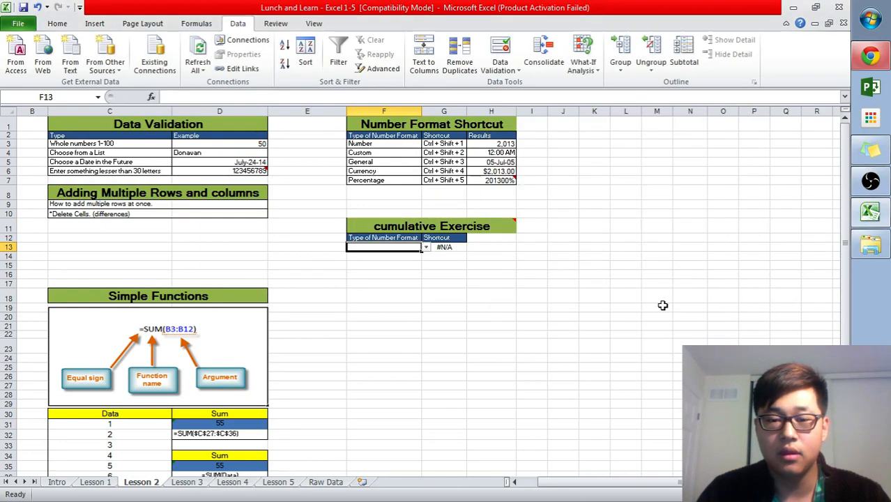
# Step: Choose Custom from the F13 dropdown list and slightly widen column G to fit the shortcut text
pyautogui.click(425, 248)
pyautogui.click(446, 263)
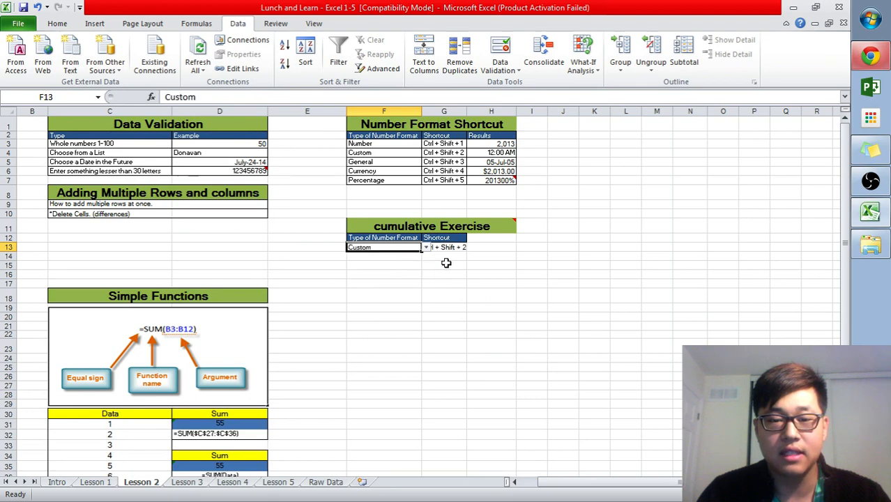
pyautogui.moveTo(467, 106); pyautogui.dragTo(470, 106)
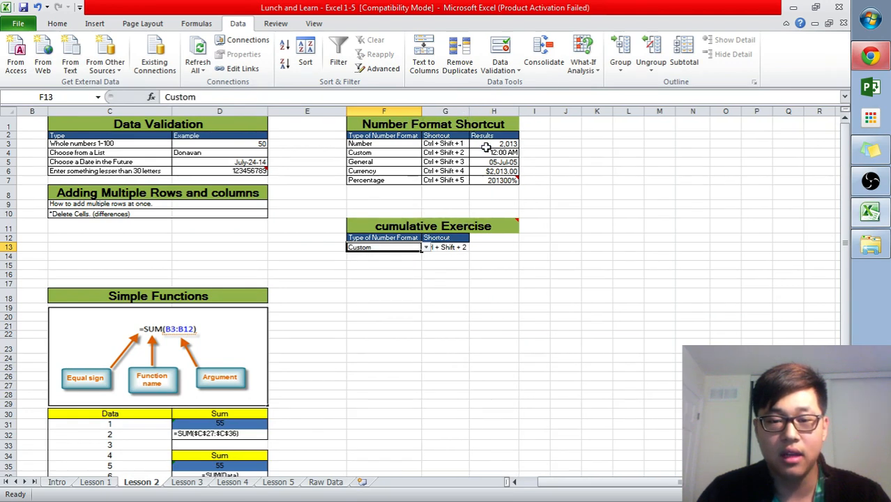
# Step: Copy the Results header from H2 to H12 in the cumulative Exercise table
pyautogui.click(493, 135)
pyautogui.hotkey('ctrl', 'c')
pyautogui.click(493, 237)
pyautogui.hotkey('ctrl', 'v')
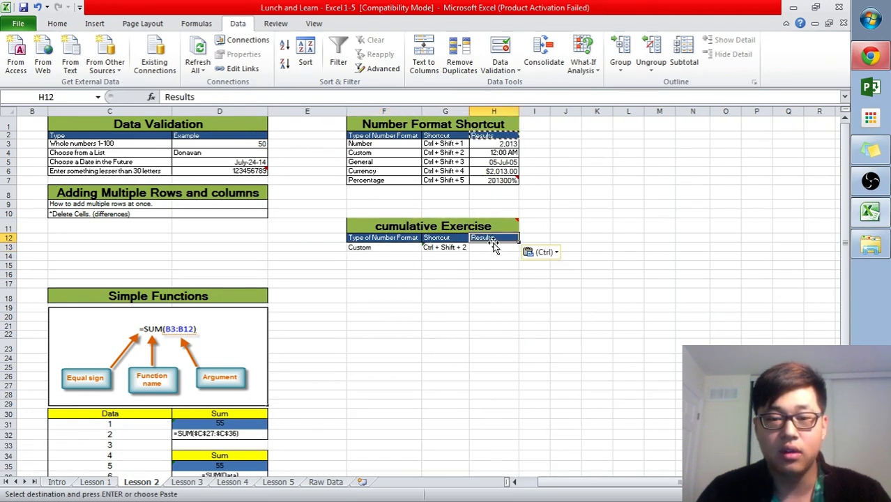
# Step: Copy the VLOOKUP formula from G13 to H13 and point its lookup value to F13
pyautogui.click(493, 247)
pyautogui.write('=')
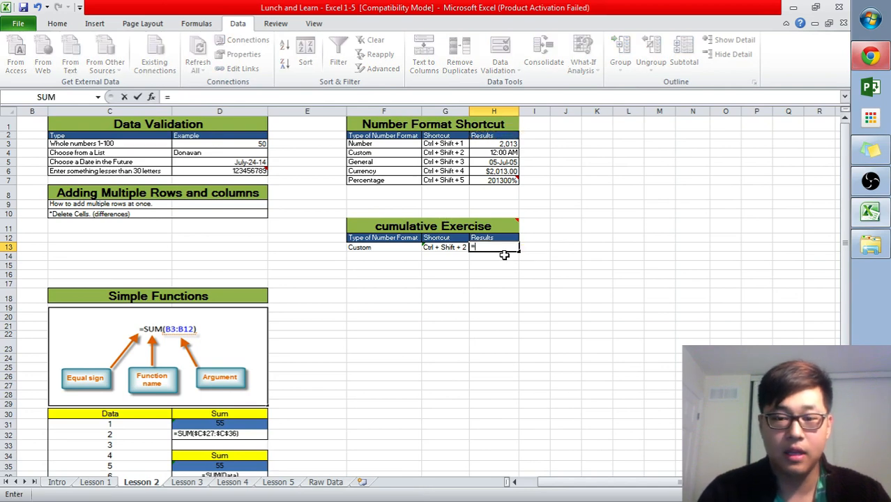
pyautogui.press('Escape')
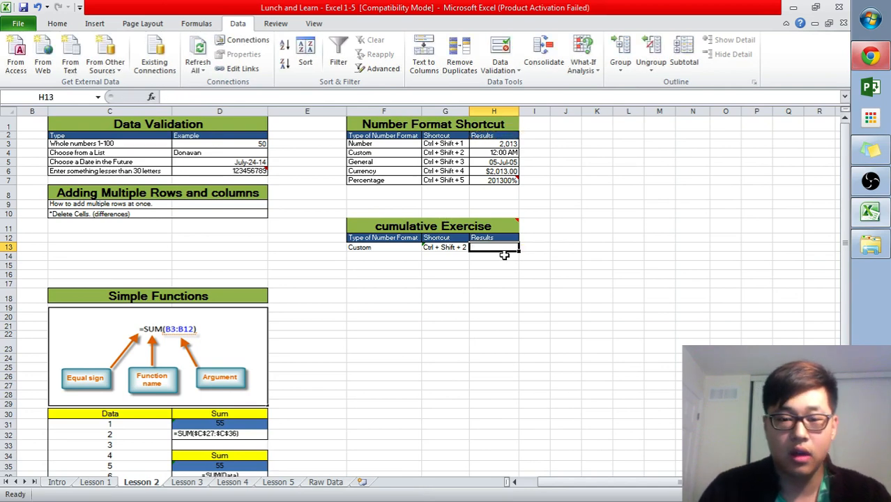
pyautogui.press('Left')
pyautogui.hotkey('ctrl', 'c')
pyautogui.press('Right')
pyautogui.hotkey('ctrl', 'v')
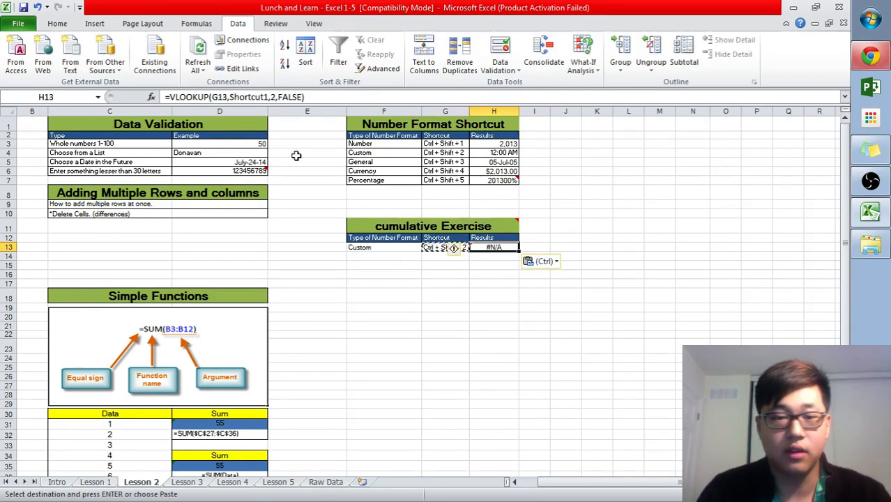
pyautogui.click(218, 97)
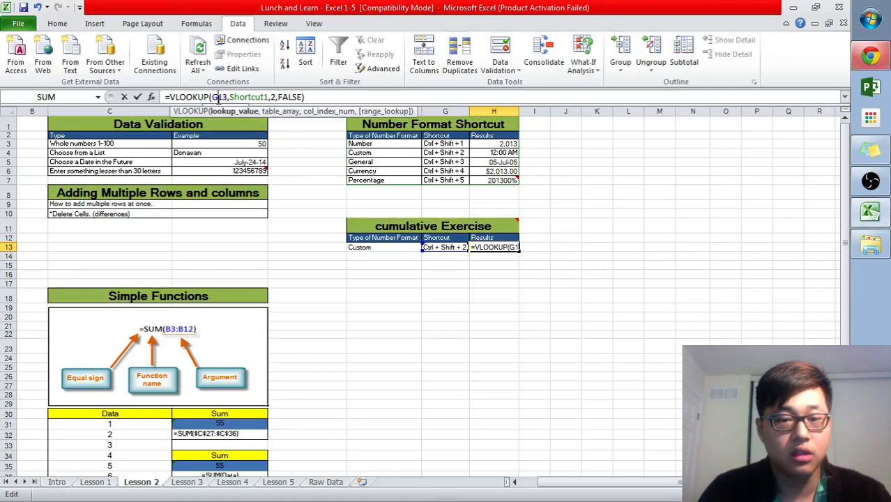
pyautogui.click(385, 248)
pyautogui.press('Return')
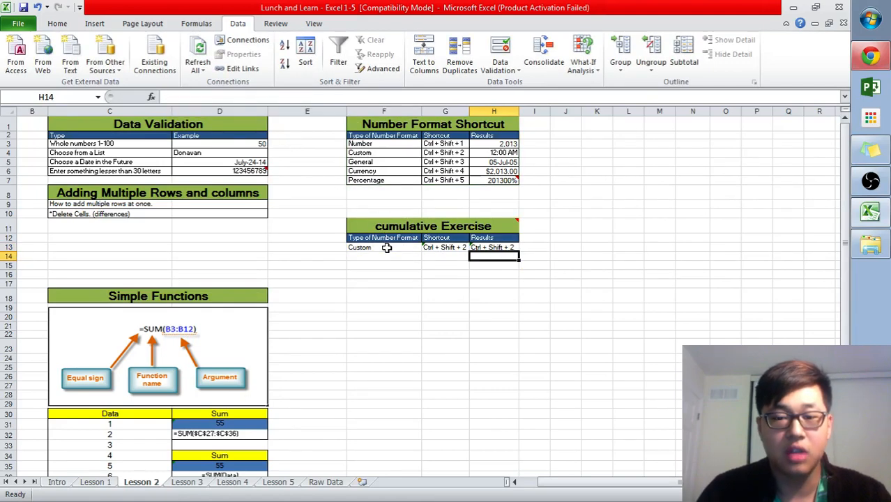
# Step: Change the column index in the H13 VLOOKUP formula to 3 so it looks up the Results column
pyautogui.click(494, 247)
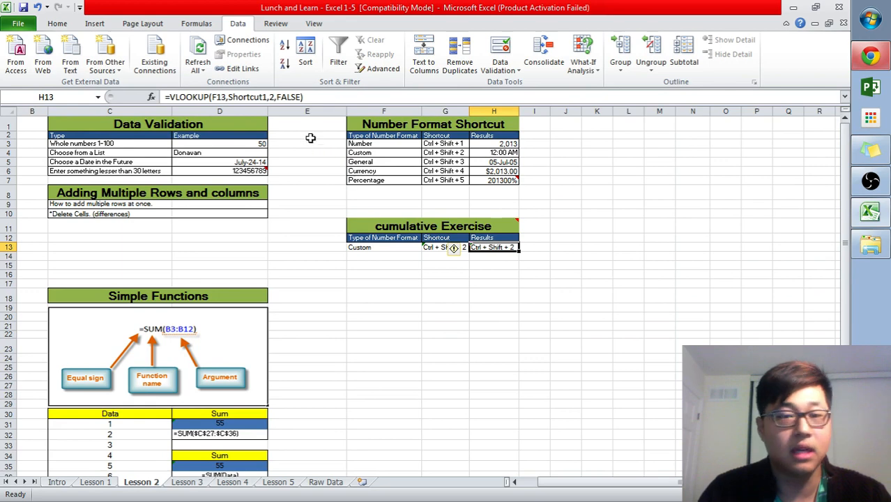
pyautogui.click(273, 97)
pyautogui.press('BackSpace')
pyautogui.write('3')
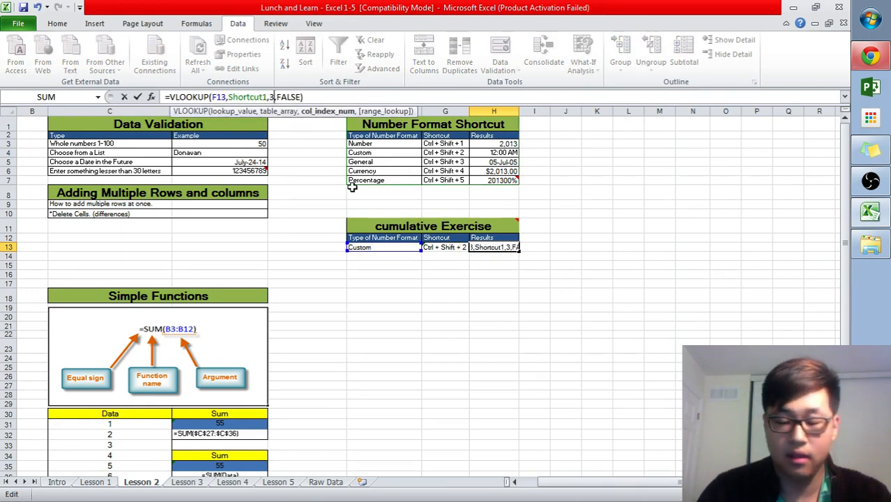
pyautogui.press('Return')
pyautogui.click(506, 247)
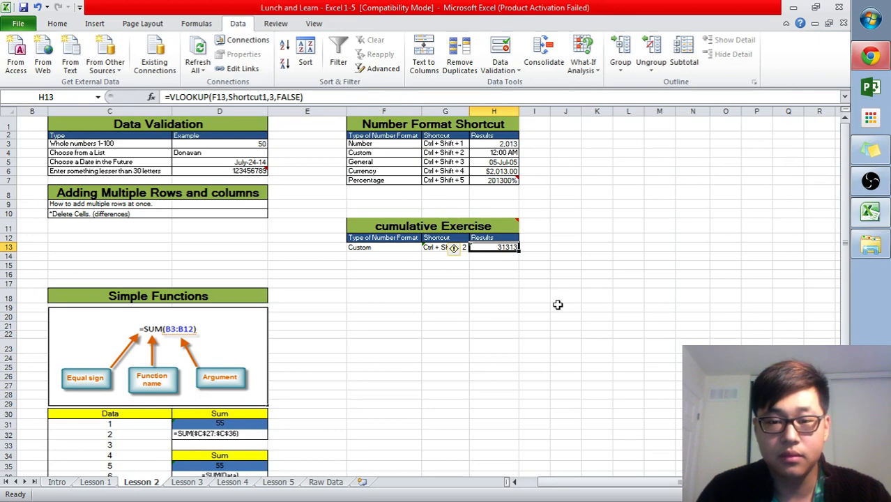
# Step: Apply the number format with thousands separator and two decimals to the result in H13
pyautogui.hotkey('ctrl', 'shift', '1')
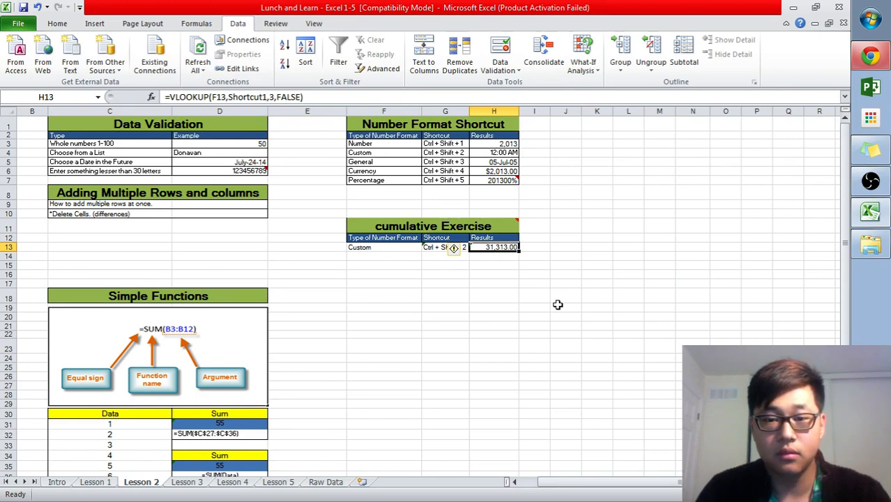
pyautogui.click(410, 248)
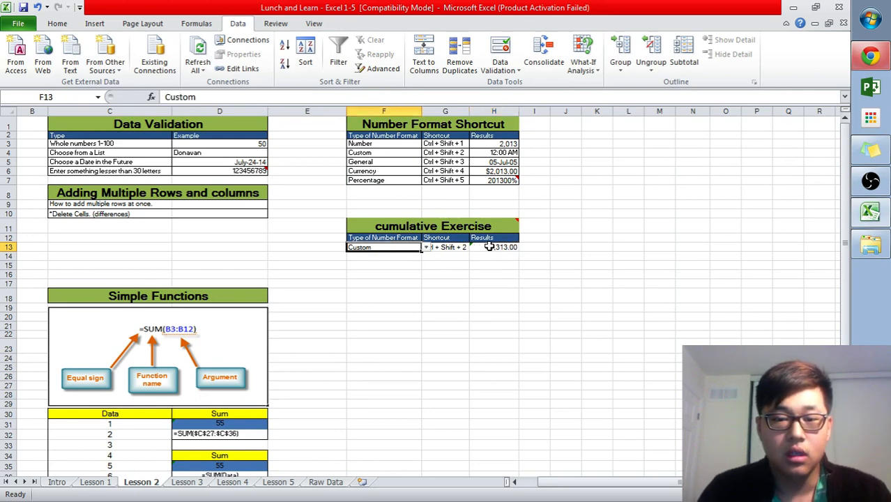
pyautogui.click(490, 247)
pyautogui.click(397, 245)
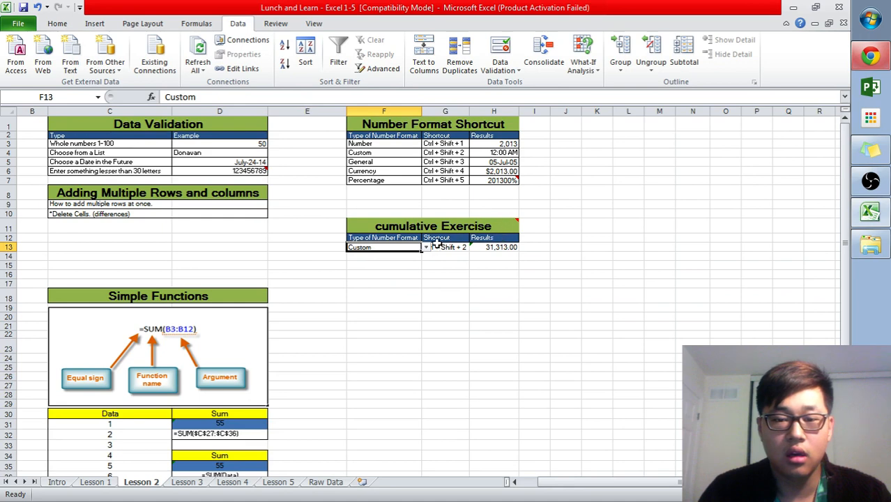
# Step: Apply the time format to H13 to match the Custom row of the Number Format Shortcut table
pyautogui.click(483, 247)
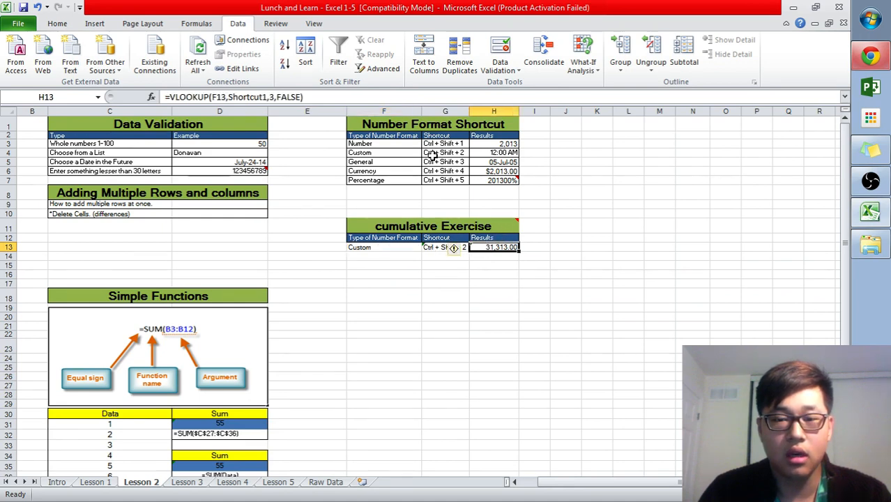
pyautogui.write('@')
pyautogui.press('Escape')
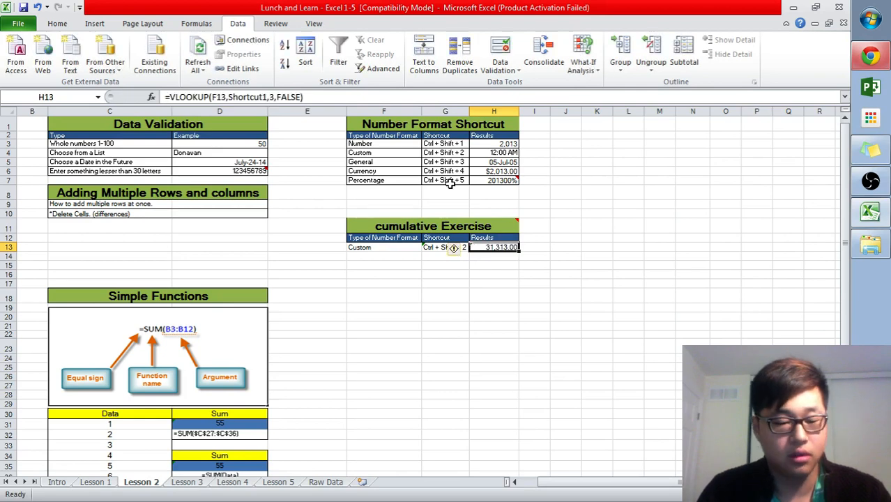
pyautogui.hotkey('ctrl', 'shift', '2')
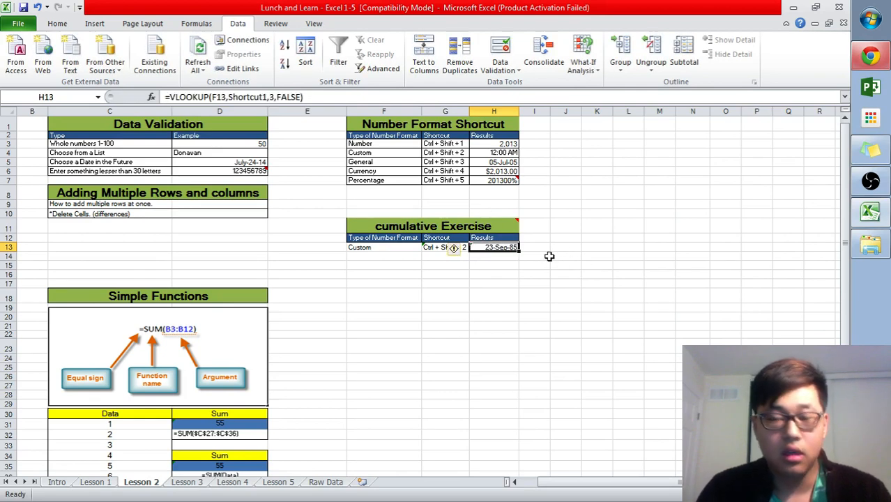
# Step: Choose Currency in the F13 dropdown and apply the two-decimal number format with thousands separator to H13
pyautogui.click(415, 248)
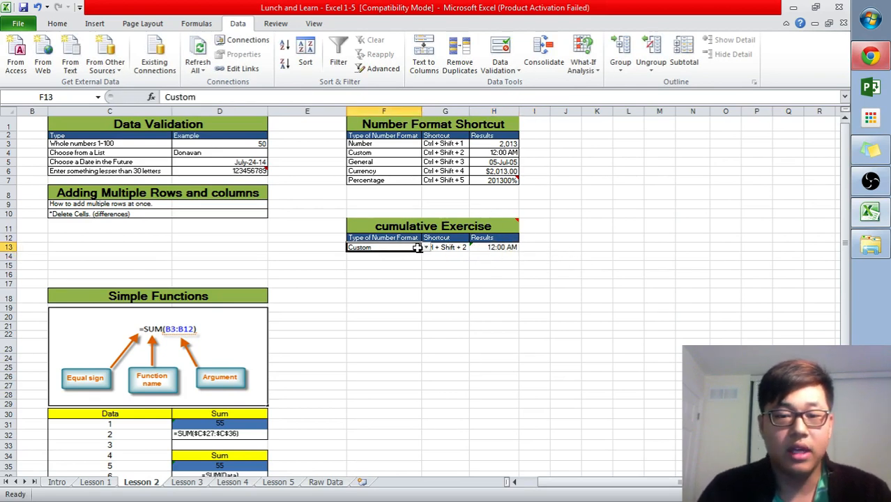
pyautogui.click(426, 247)
pyautogui.click(411, 276)
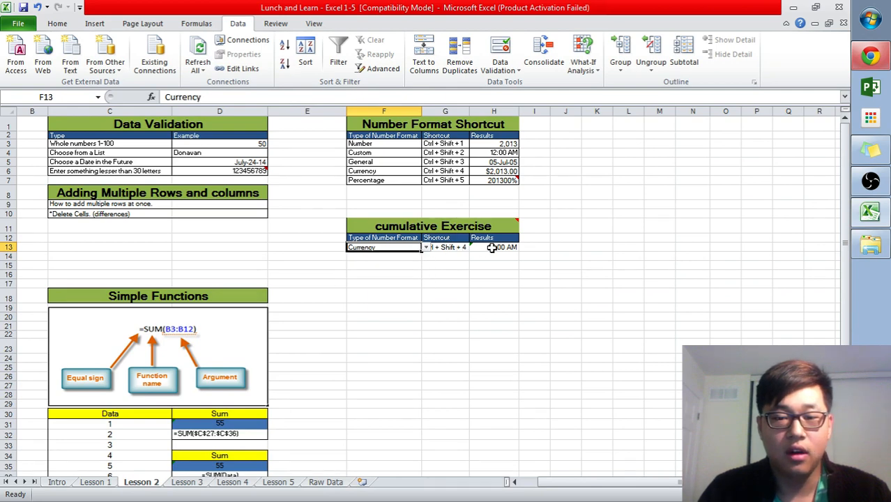
pyautogui.click(493, 248)
pyautogui.hotkey('ctrl', 'shift', '1')
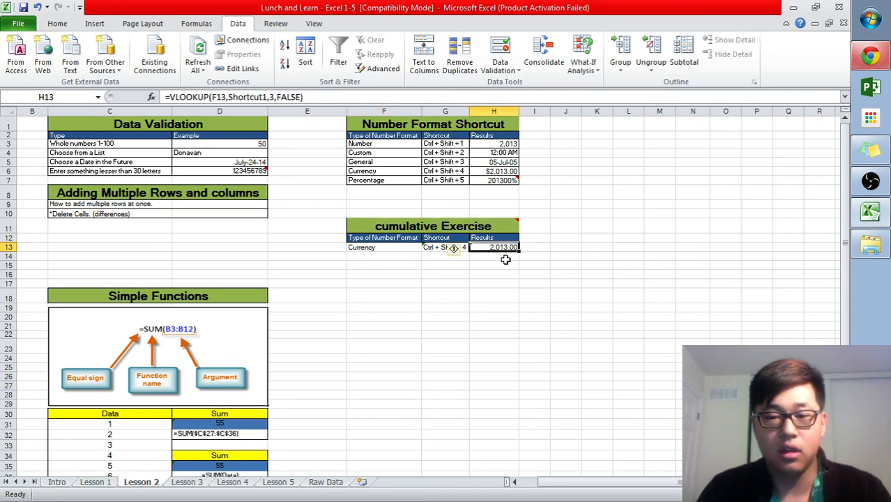
# Step: Test the F13 dropdown against the Number Format Shortcut table by choosing Number, followed by Custom
pyautogui.click(417, 249)
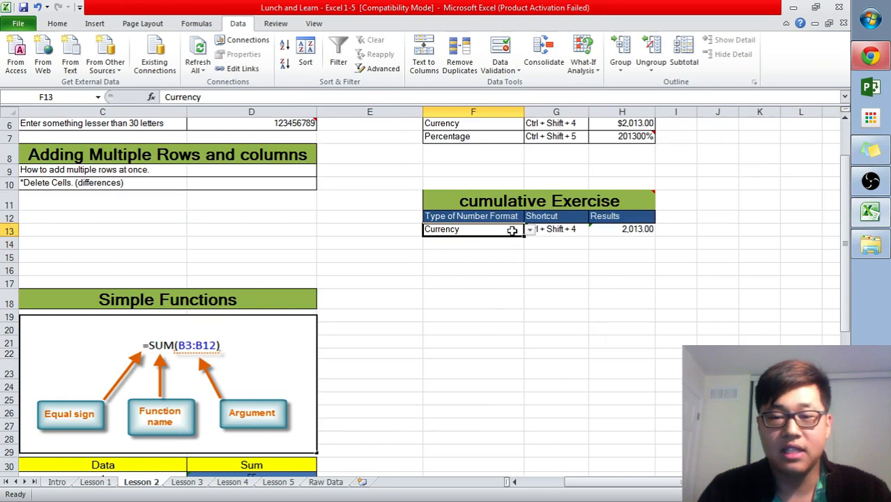
pyautogui.moveTo(495, 208); pyautogui.dragTo(588, 248)
pyautogui.scroll(2, 648, 275)
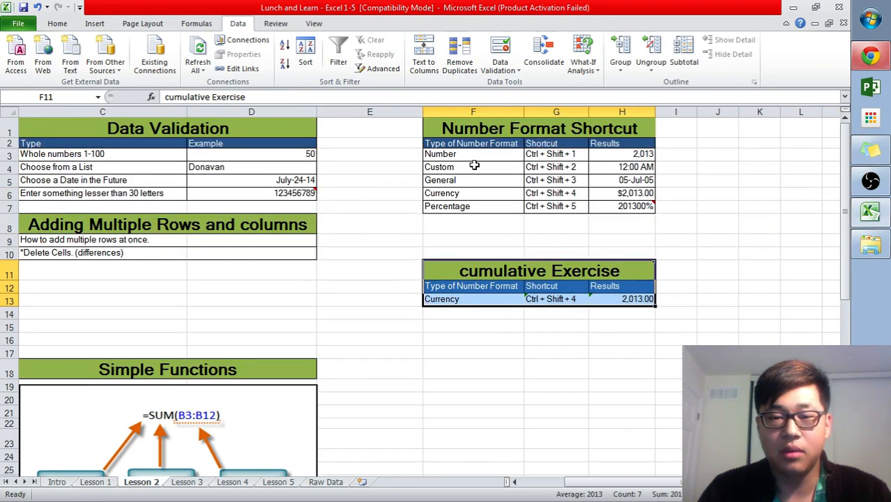
pyautogui.moveTo(493, 167); pyautogui.dragTo(495, 193)
pyautogui.moveTo(478, 131); pyautogui.dragTo(485, 207)
pyautogui.click(496, 296)
pyautogui.click(530, 299)
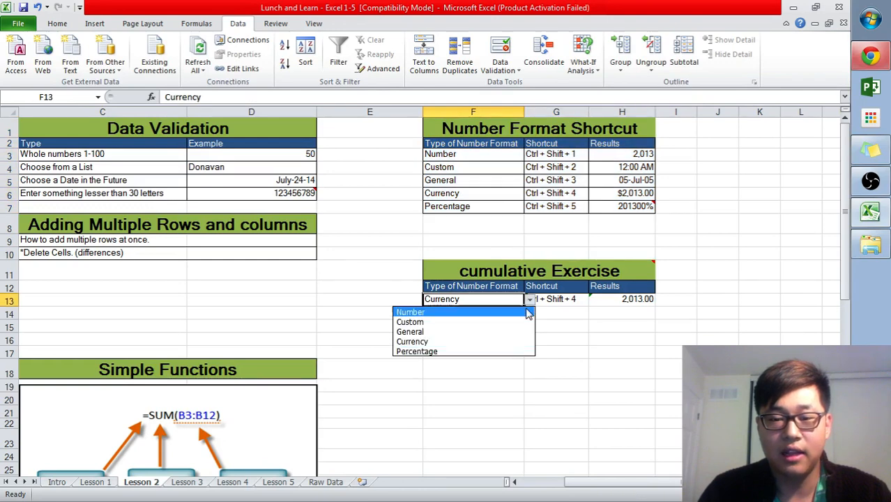
pyautogui.click(526, 313)
pyautogui.click(530, 299)
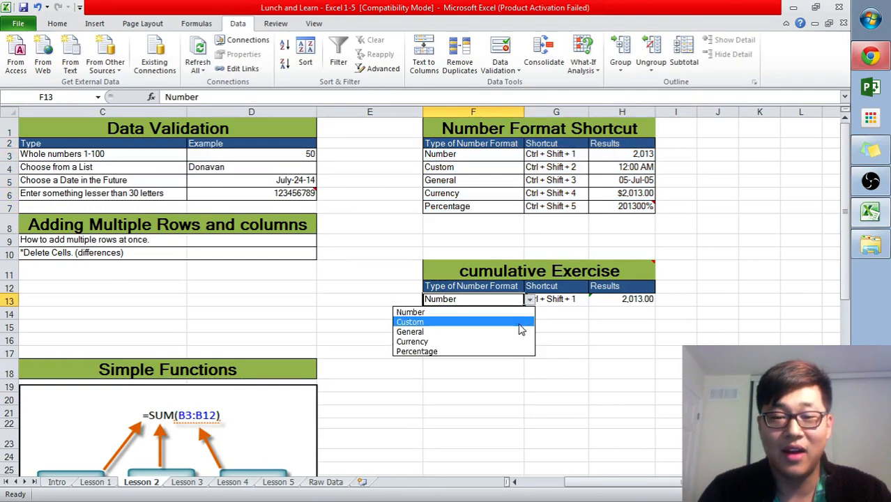
pyautogui.click(521, 321)
pyautogui.click(502, 338)
pyautogui.click(513, 302)
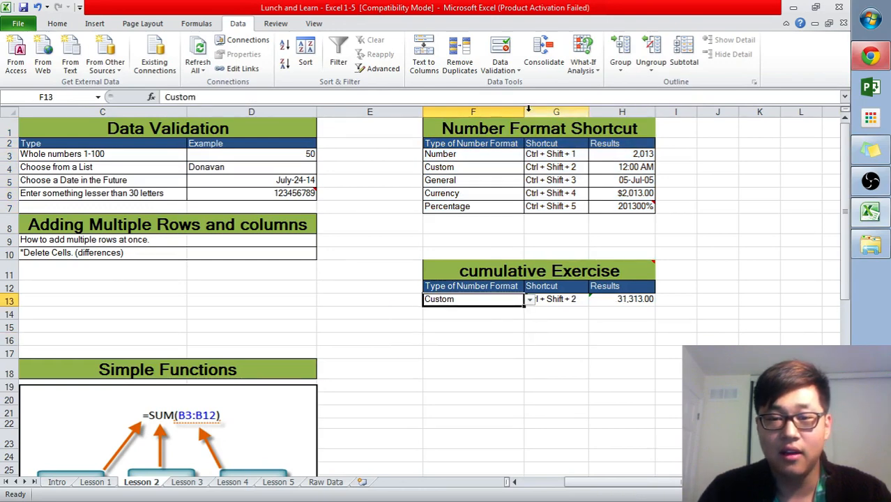
# Step: Widen column F slightly and choose Percentage in the F13 dropdown, checking the shortcut lookup in G13
pyautogui.moveTo(525, 113); pyautogui.dragTo(531, 113)
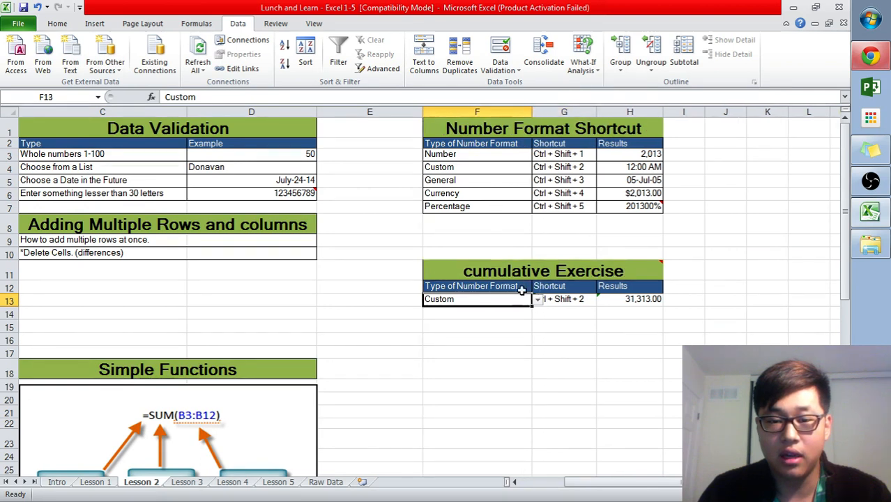
pyautogui.click(538, 299)
pyautogui.click(499, 351)
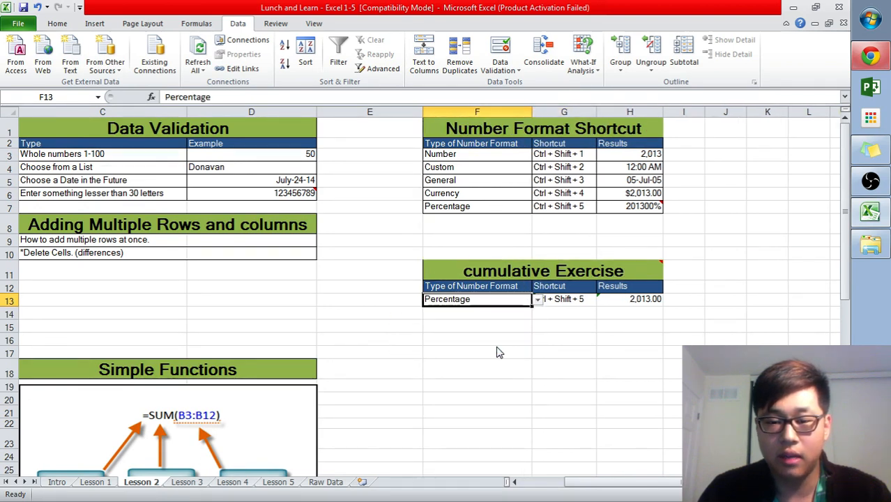
pyautogui.click(587, 306)
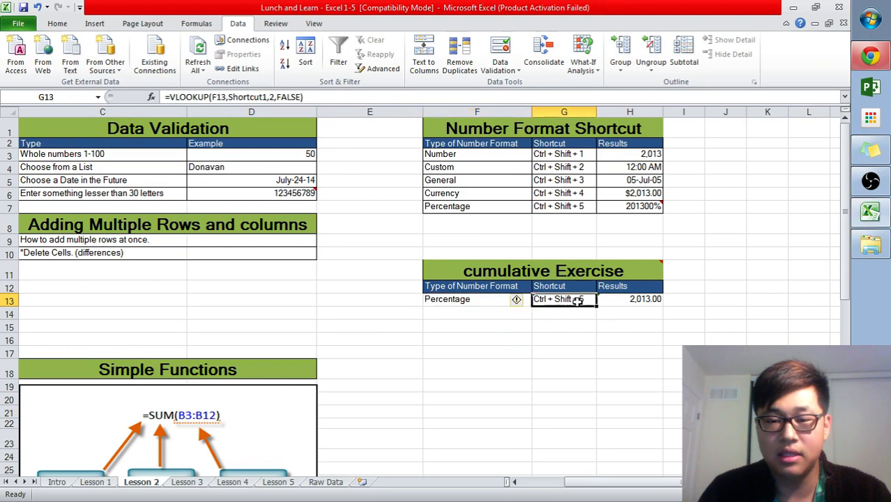
pyautogui.click(488, 300)
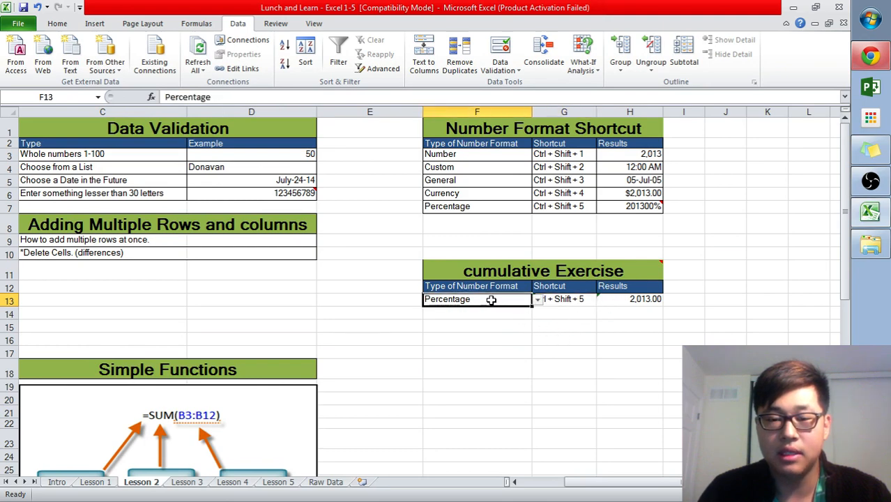
pyautogui.click(565, 300)
pyautogui.click(491, 302)
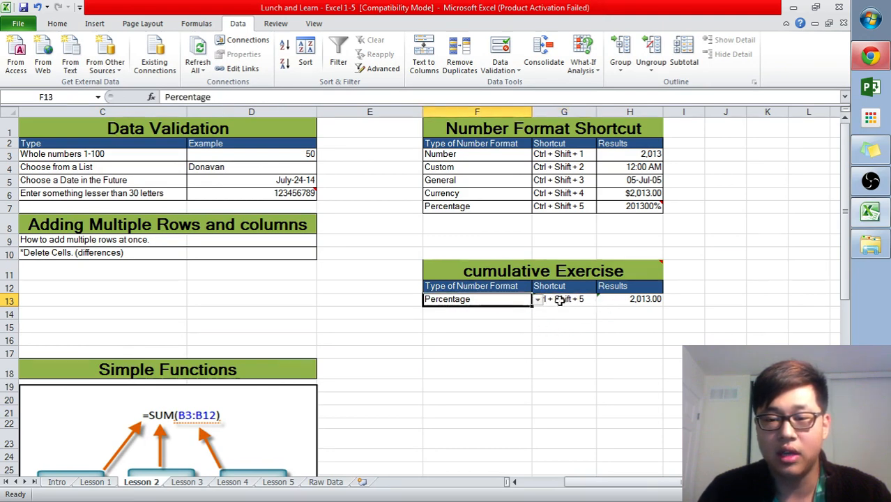
pyautogui.click(567, 303)
# Step: Choose General and afterwards Currency in the F13 dropdown, checking the lookups in G13 and H13
pyautogui.click(516, 302)
pyautogui.click(538, 301)
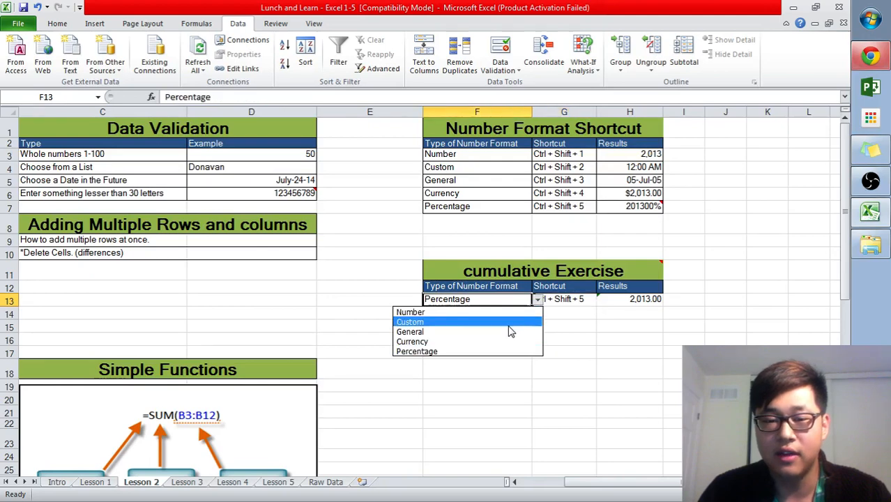
pyautogui.click(507, 332)
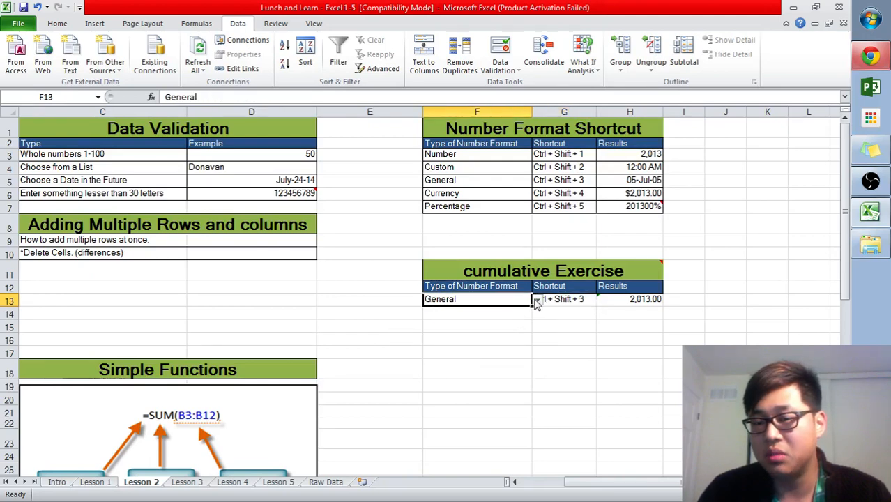
pyautogui.click(538, 299)
pyautogui.click(505, 341)
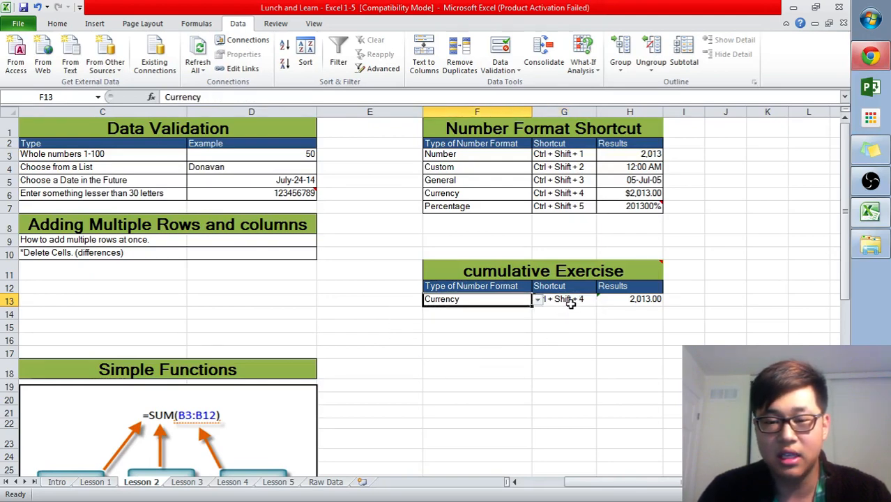
pyautogui.click(574, 300)
pyautogui.click(576, 314)
pyautogui.moveTo(645, 301); pyautogui.dragTo(481, 275)
pyautogui.click(443, 254)
pyautogui.scroll(-1, 443, 254)
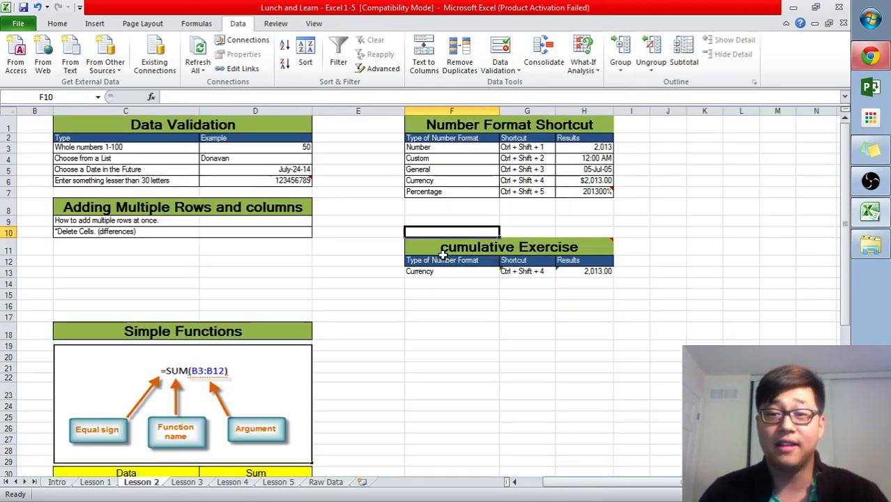
# Step: Choose General in the F13 dropdown and inspect the VLOOKUP formulas in G13 and H13
pyautogui.click(487, 274)
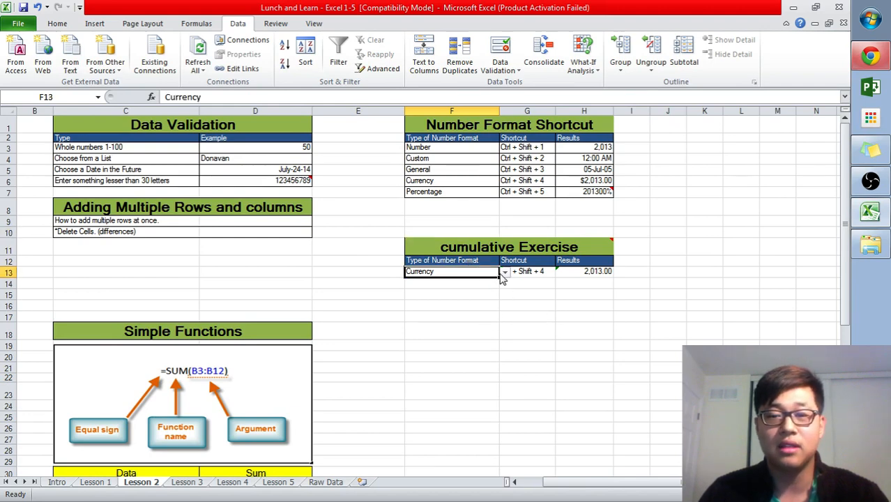
pyautogui.click(504, 272)
pyautogui.click(496, 300)
pyautogui.click(530, 279)
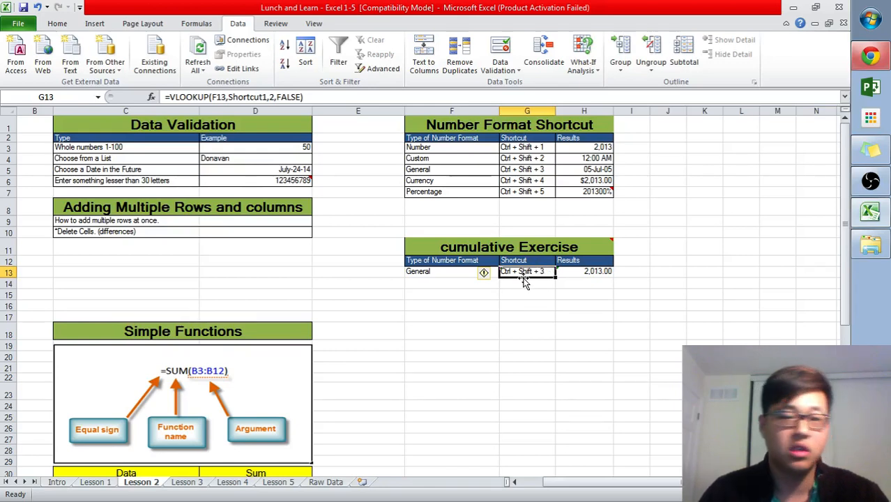
pyautogui.click(576, 272)
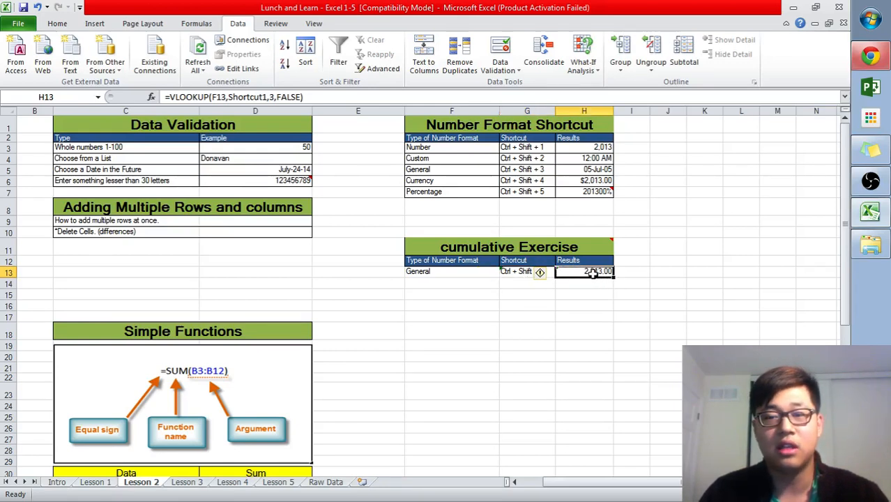
pyautogui.click(449, 293)
pyautogui.click(540, 281)
pyautogui.click(534, 271)
pyautogui.click(582, 276)
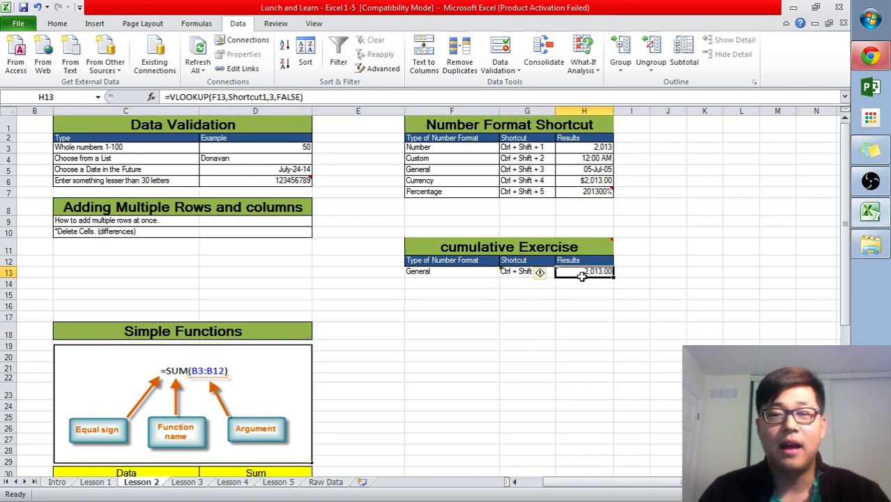
pyautogui.moveTo(582, 276); pyautogui.dragTo(296, 122)
pyautogui.click(449, 220)
# Step: Move the F13 dropdown cell to G14 and undo the move
pyautogui.click(426, 273)
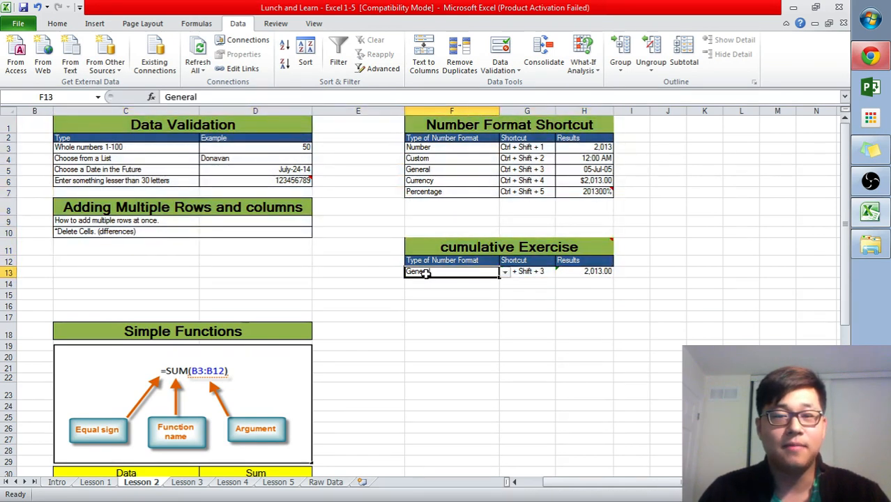
pyautogui.moveTo(426, 274); pyautogui.dragTo(520, 285)
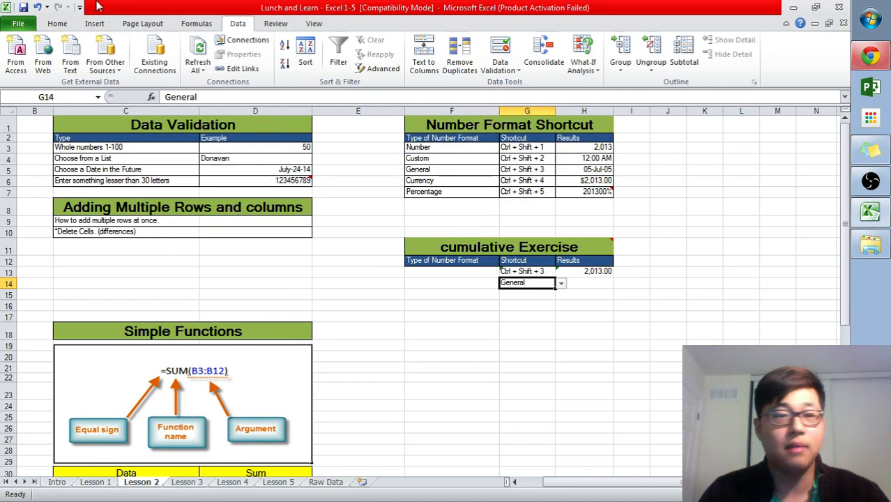
pyautogui.click(37, 7)
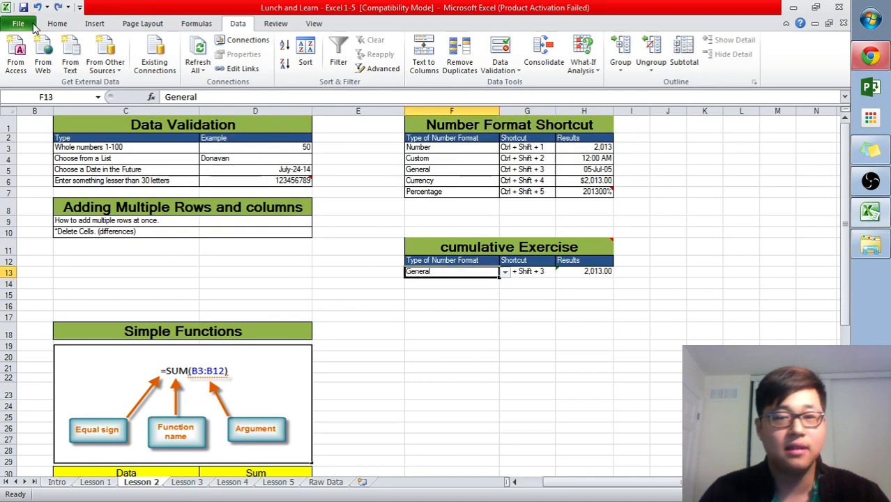
# Step: Look over the Lesson 4 and Lesson 3 sheets and return to Lesson 2
pyautogui.click(230, 482)
pyautogui.moveTo(143, 286); pyautogui.dragTo(645, 433)
pyautogui.click(497, 377)
pyautogui.click(199, 482)
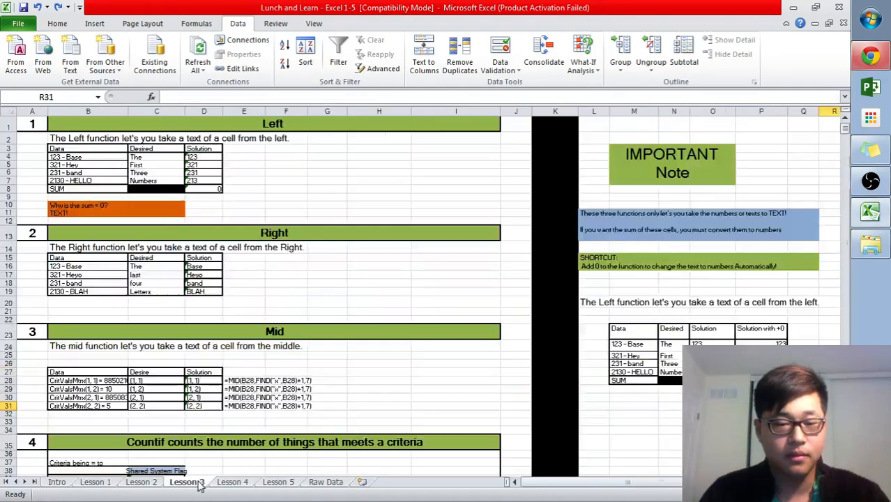
pyautogui.click(141, 482)
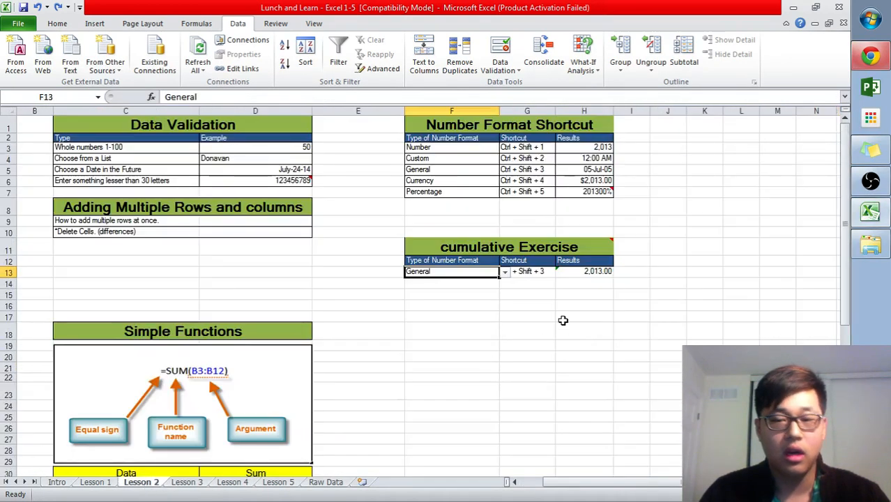
# Step: Apply an outline border around the whole cumulative Exercise block, F11:H13
pyautogui.click(531, 277)
pyautogui.click(532, 292)
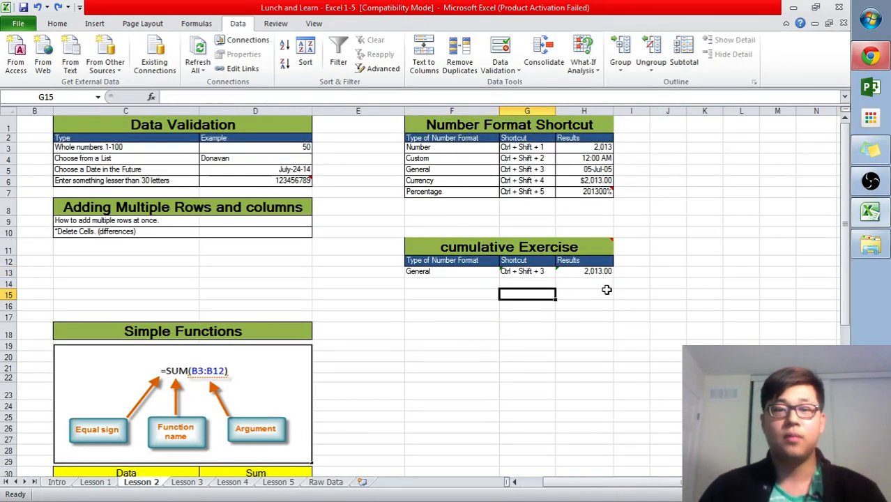
pyautogui.click(607, 290)
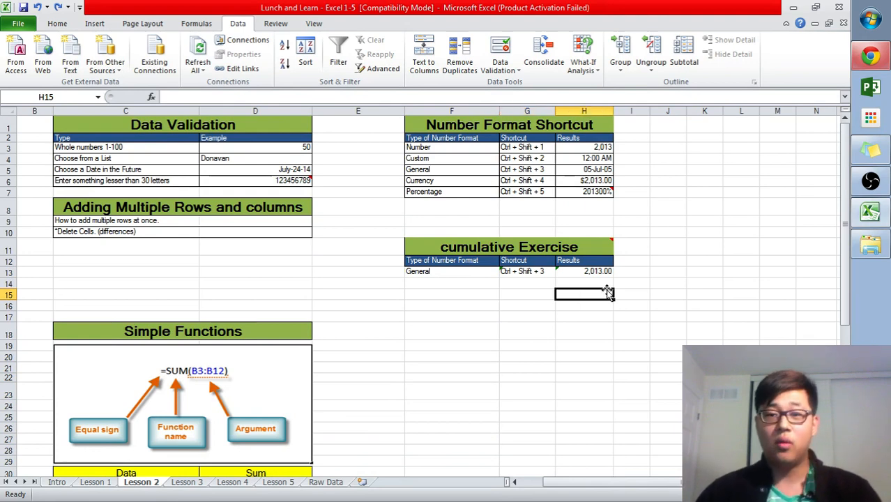
pyautogui.press('Up')
pyautogui.press('Up')
pyautogui.hotkey('shift', 'Left')
pyautogui.hotkey('shift', 'Left')
pyautogui.hotkey('shift', 'Up')
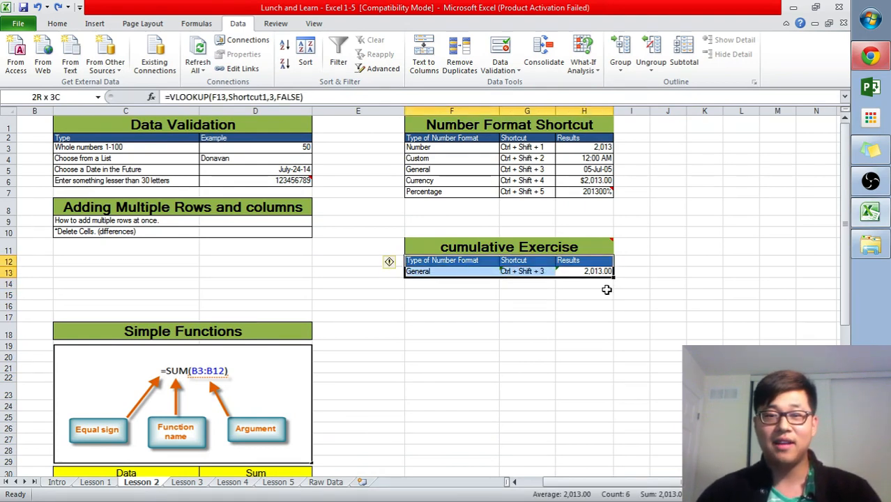
pyautogui.hotkey('shift', 'Up')
pyautogui.hotkey('shift', 'Up')
pyautogui.hotkey('shift', 'Up')
pyautogui.hotkey('shift', 'Up')
pyautogui.hotkey('shift', 'Up')
pyautogui.hotkey('shift', 'Down')
pyautogui.hotkey('shift', 'Down')
pyautogui.hotkey('shift', 'Down')
pyautogui.hotkey('shift', 'Down')
pyautogui.hotkey('shift', 'Down')
pyautogui.hotkey('shift', 'Up')
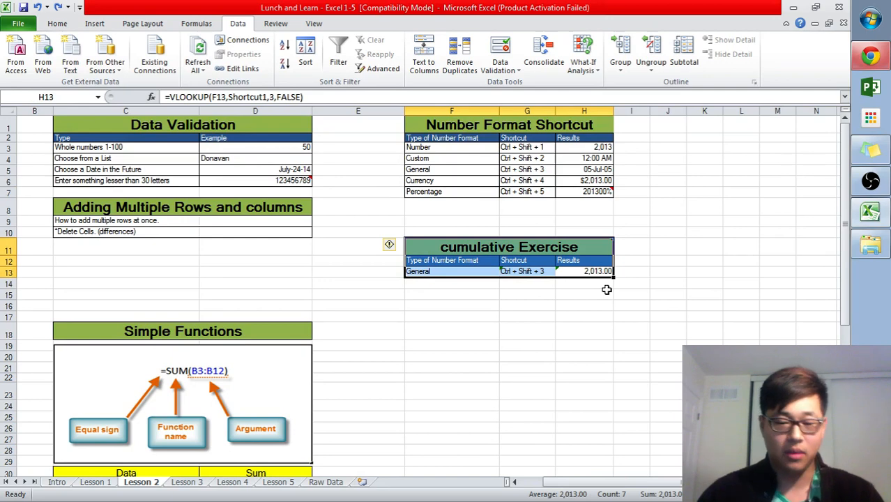
pyautogui.hotkey('ctrl', 'c')
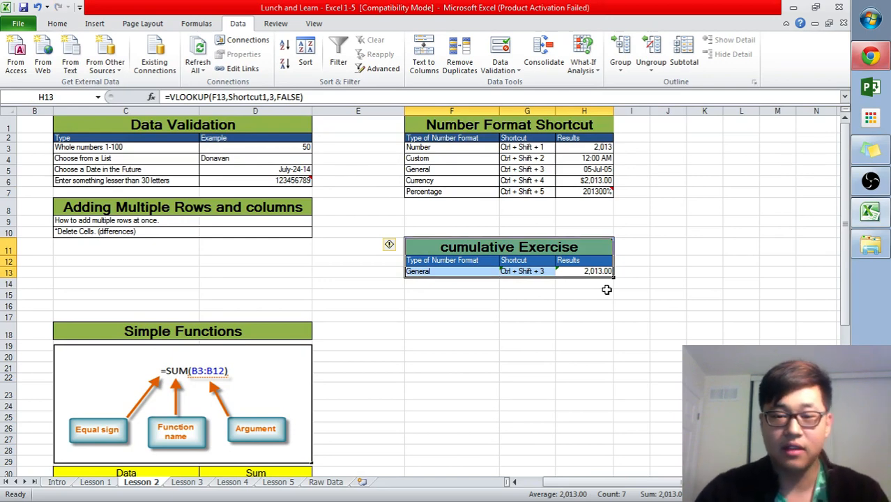
# Step: Apply an outline border around the cumulative Exercise header row, F12:H12
pyautogui.press('Escape')
pyautogui.press('Up')
pyautogui.hotkey('shift', 'Left')
pyautogui.hotkey('shift', 'Left')
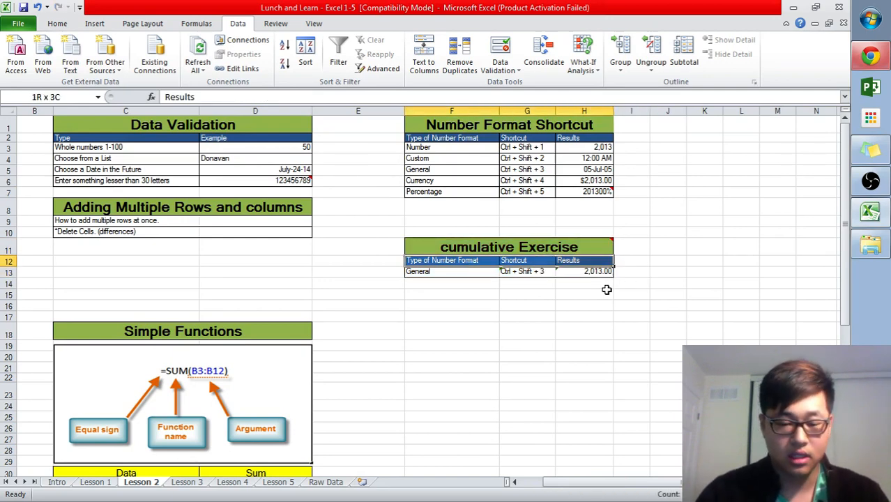
pyautogui.hotkey('shift', 'Right')
pyautogui.hotkey('shift', 'Right')
# Step: Apply an outline border around the Shortcut column of the cumulative Exercise, G12:G13
pyautogui.press('Left')
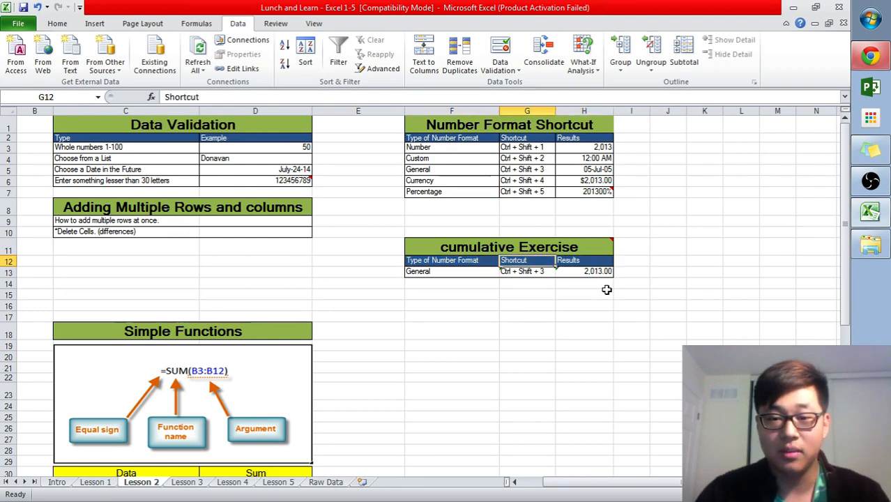
pyautogui.hotkey('shift', 'Down')
pyautogui.press('Down')
pyautogui.press('Down')
pyautogui.press('Left')
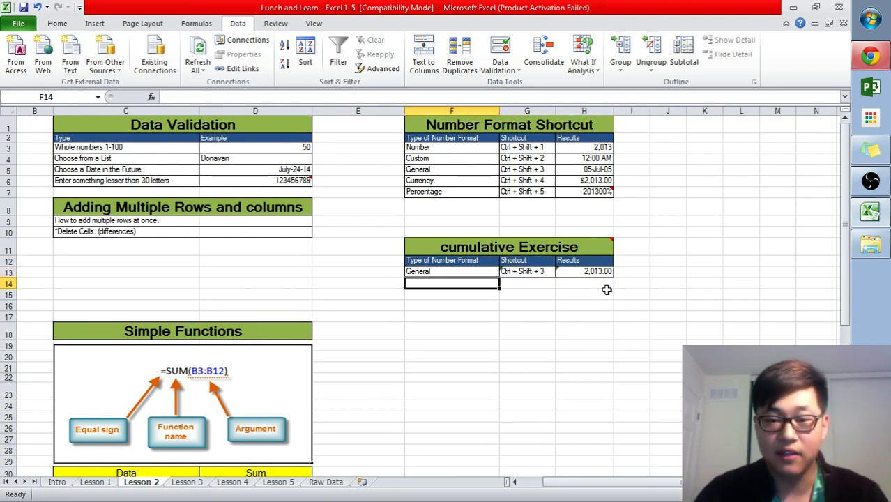
pyautogui.press('Down')
pyautogui.press('Left')
pyautogui.press('Right')
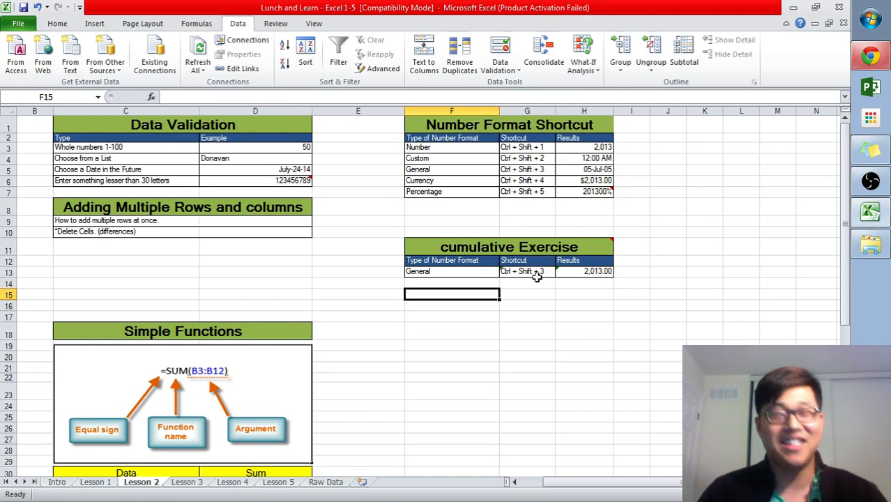
# Step: Zoom out on the Lesson 2 sheet and switch to Open Broadcaster Software
pyautogui.scroll(-1, 370, 301)
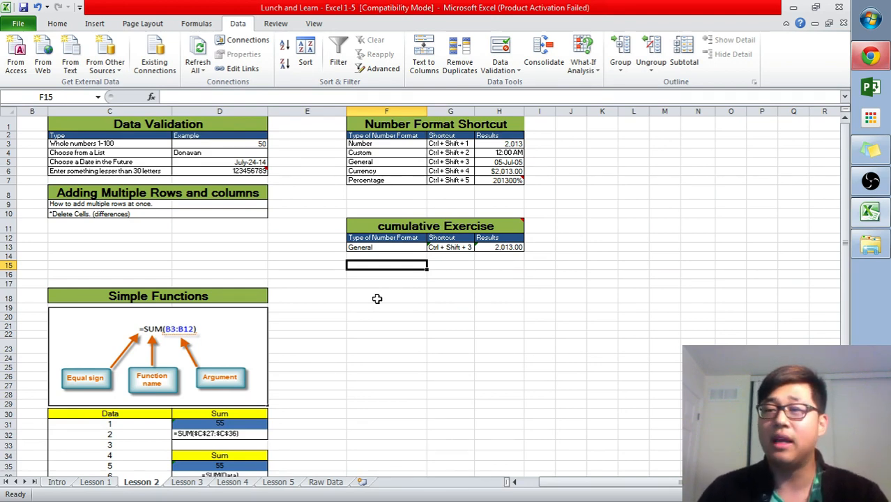
pyautogui.click(870, 181)
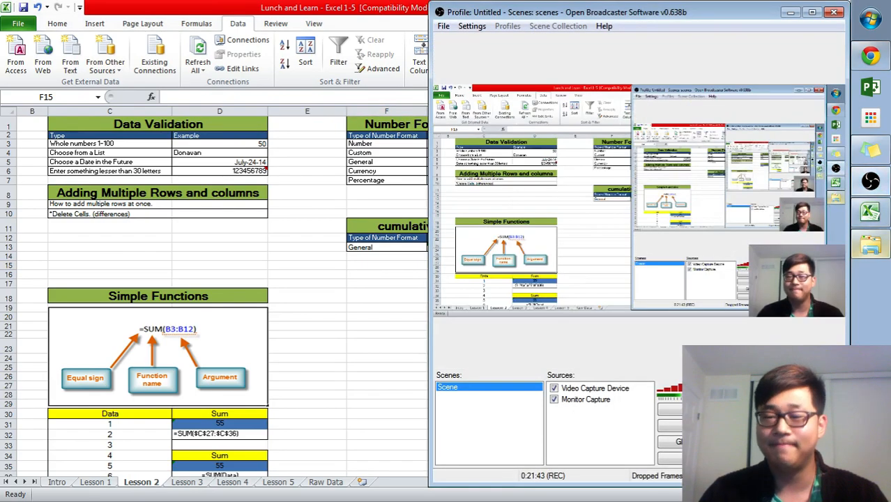